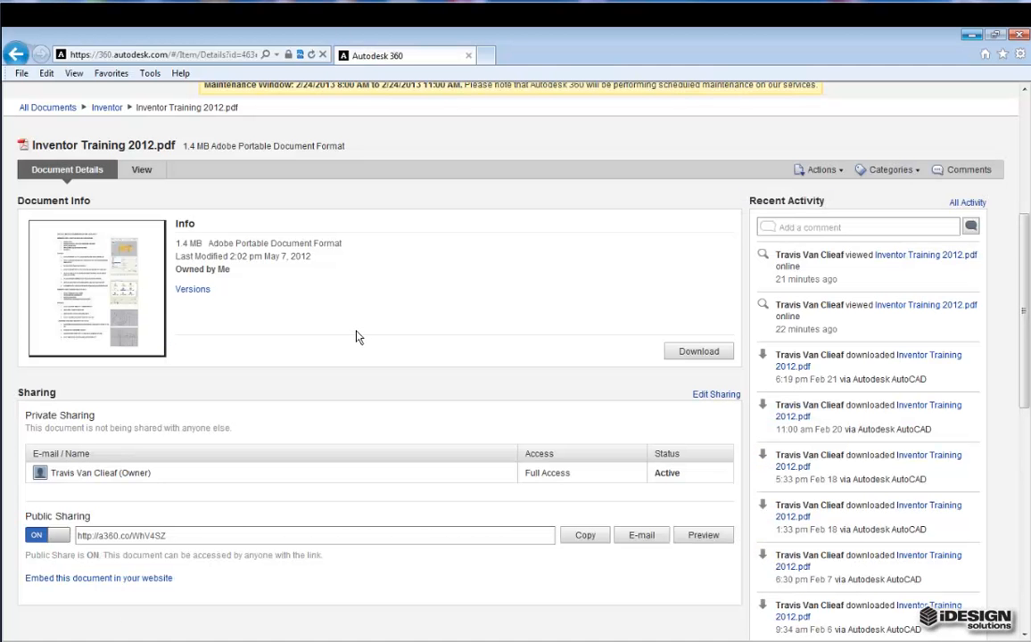
Examine the details page of Inventor Training 2012.pdf and select its public sharing link.
scroll(352, 335, up, 5)
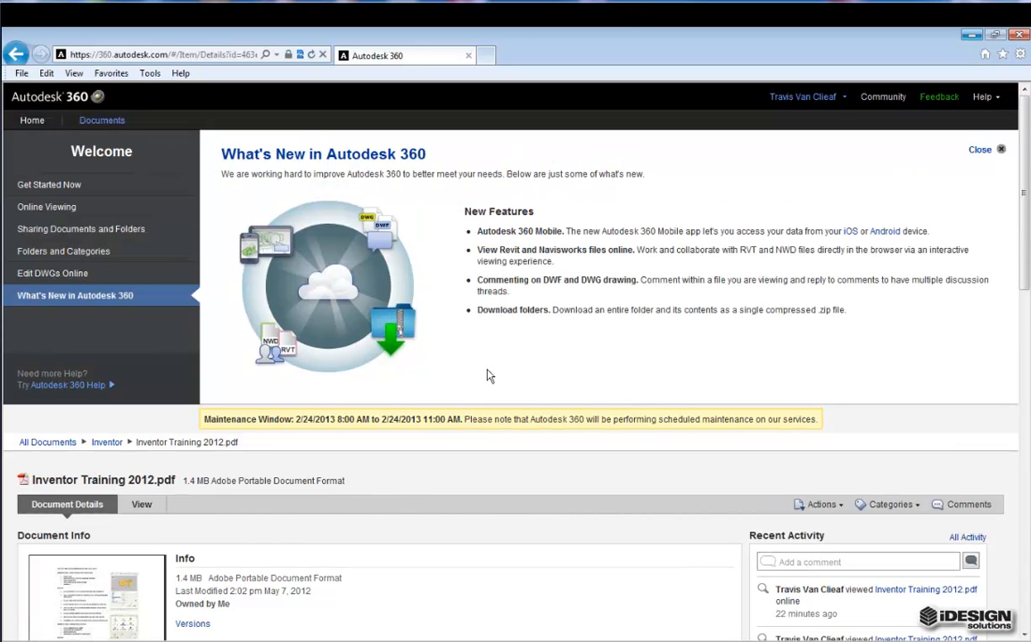
scroll(406, 312, down, 5)
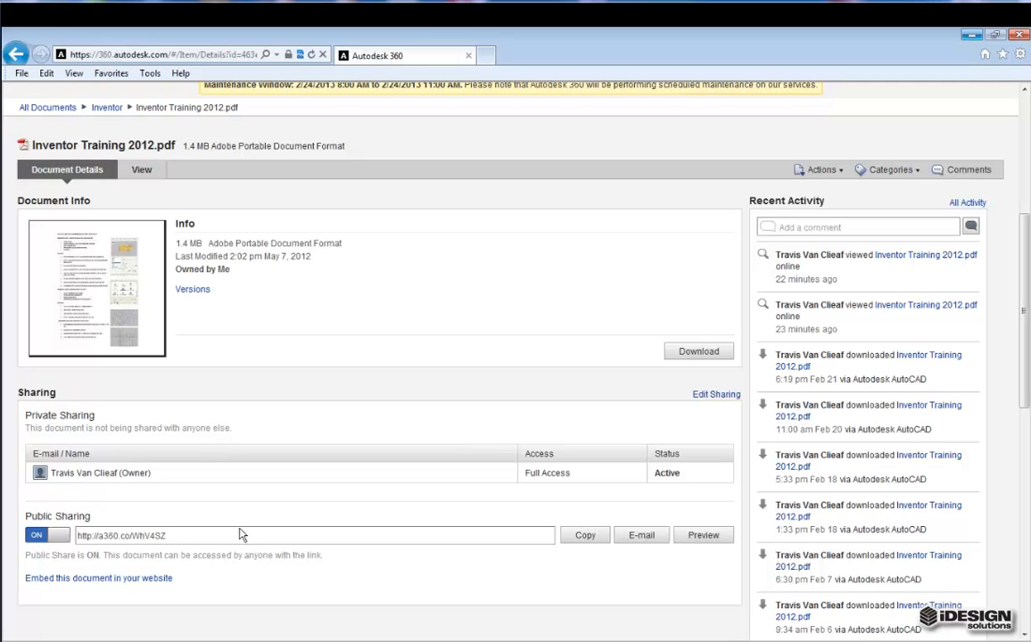
mouse_move(100, 258)
click(174, 538)
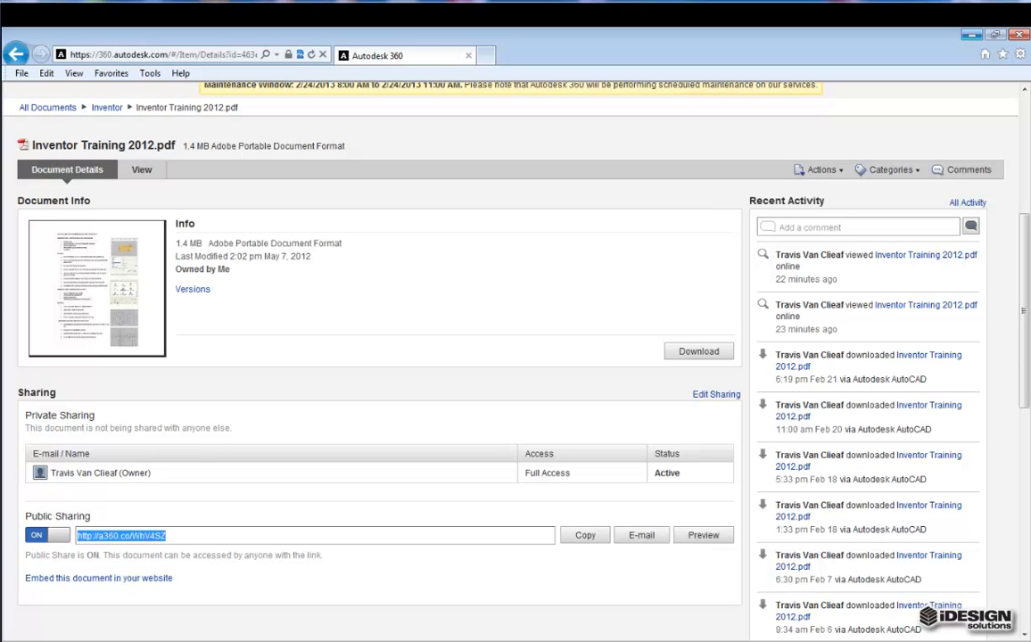
key(alt+Tab)
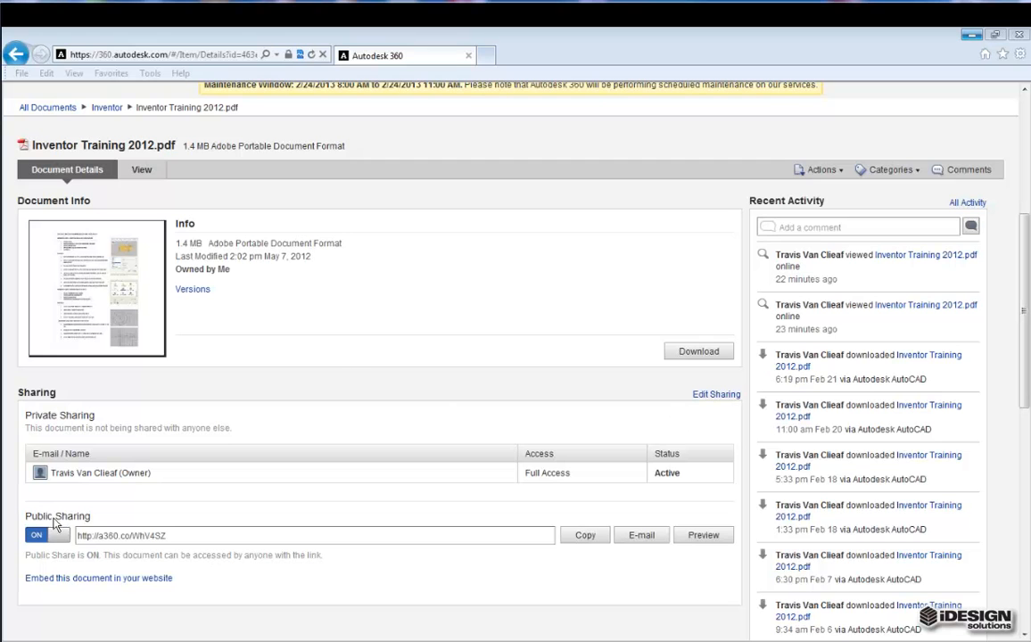
View Inventor Training 2012.pdf online and look through the sketching exercise in Demonstration 2.
mouse_move(134, 267)
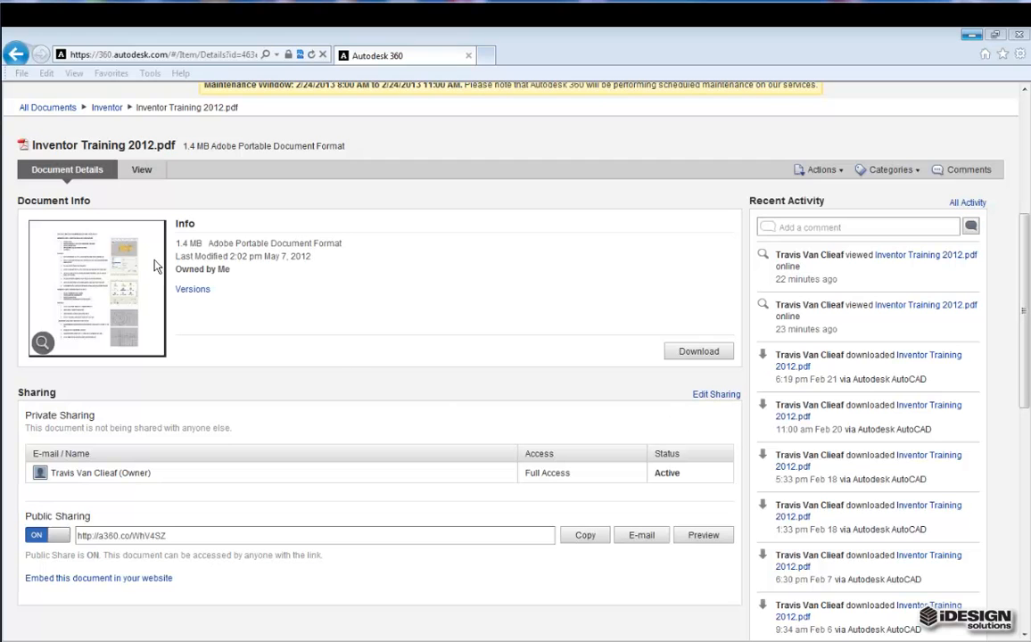
click(141, 177)
scroll(423, 349, up, 1)
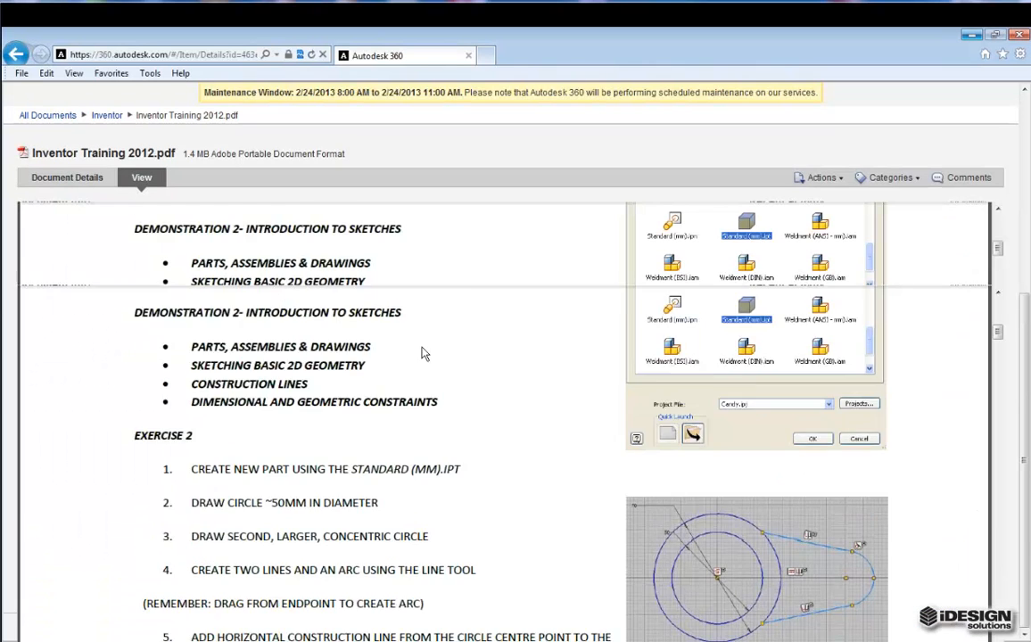
scroll(365, 367, down, 1)
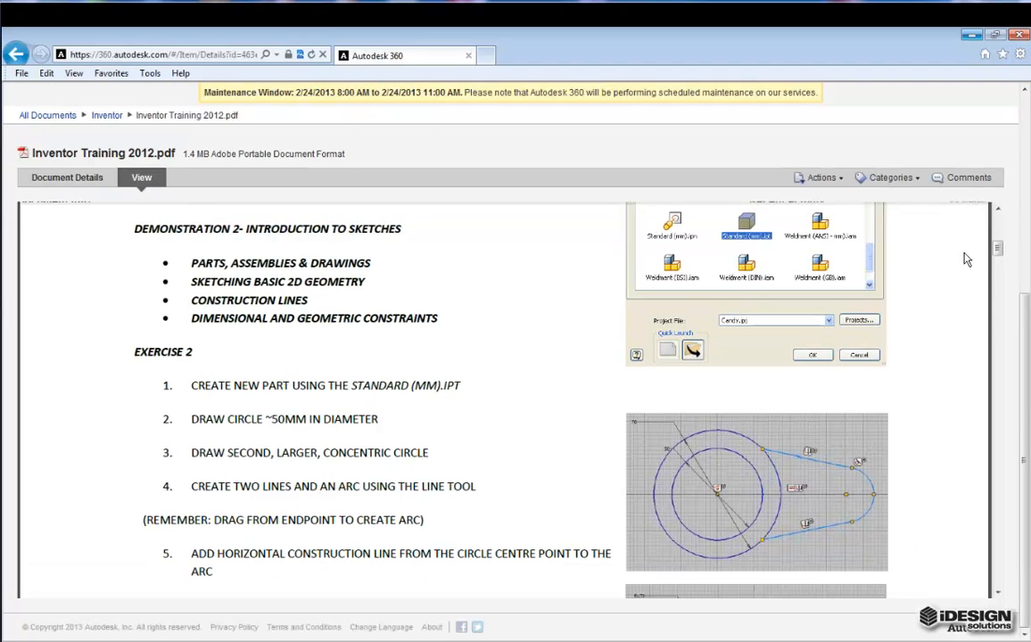
drag(999, 253, 1002, 301)
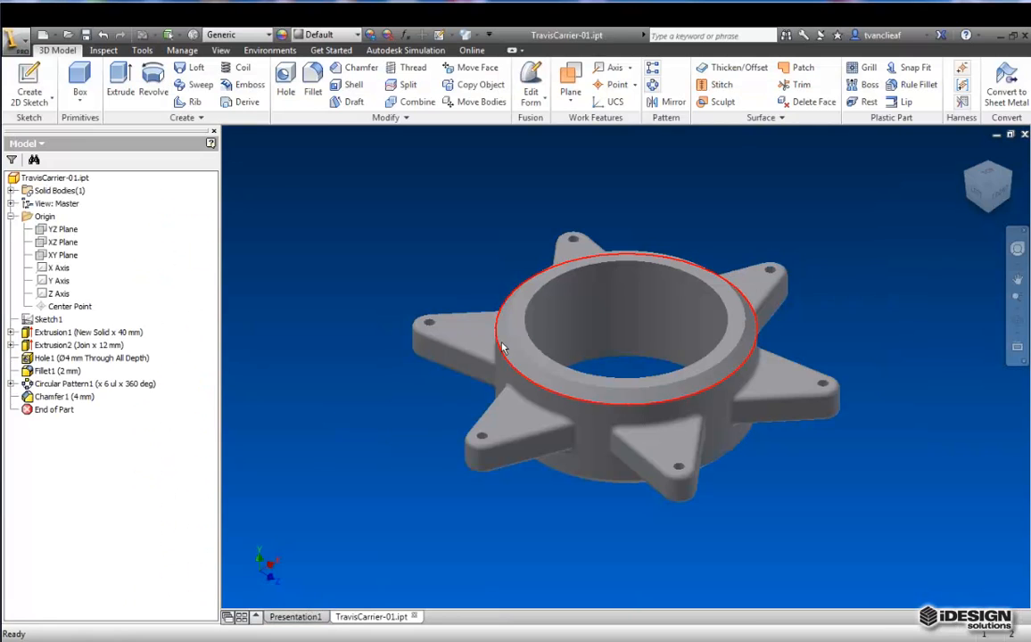
Create a new part file in Inventor from the metric Standard (mm).ipt template.
drag(617, 340, 585, 337)
middle_drag(585, 338, 595, 326)
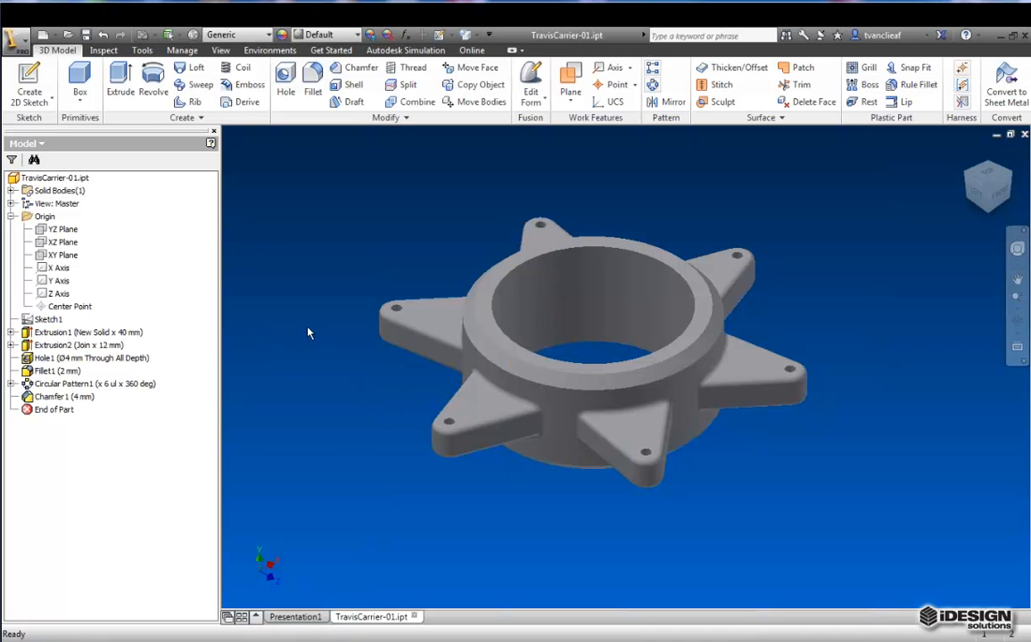
click(16, 39)
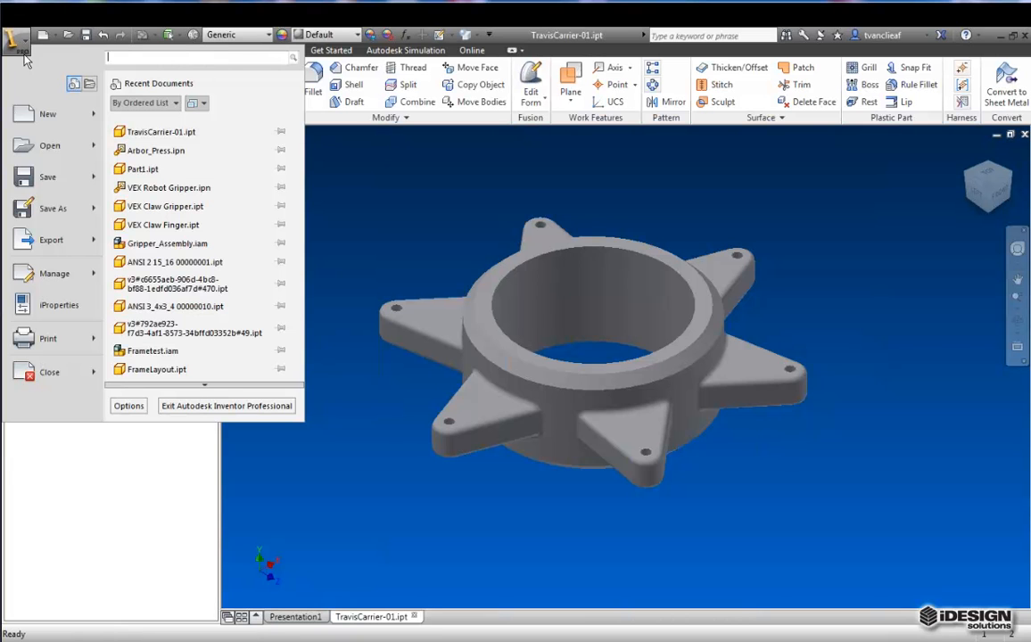
click(48, 114)
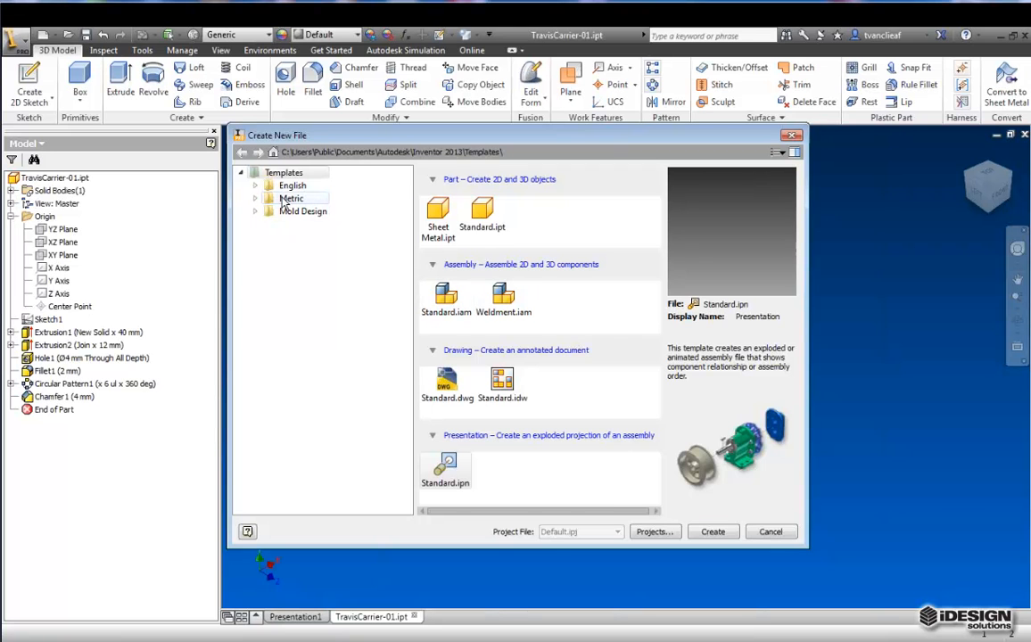
click(287, 199)
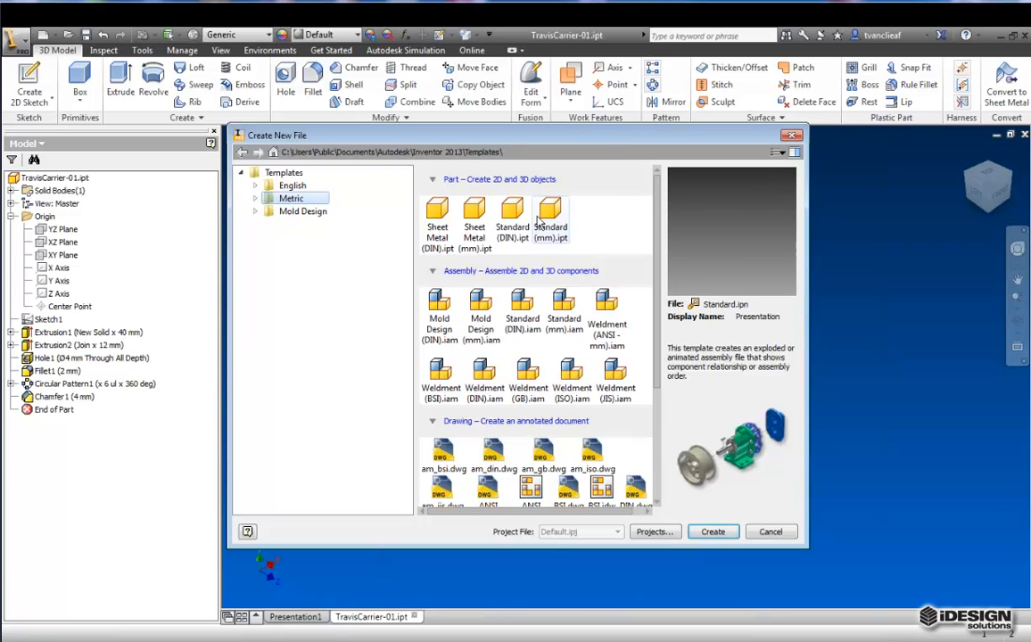
click(550, 237)
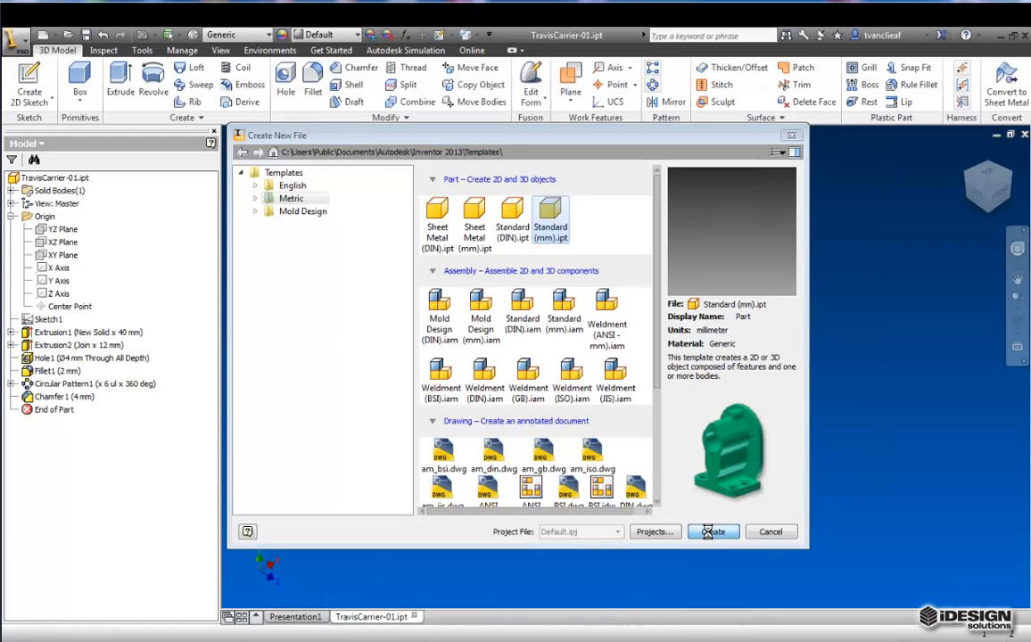
click(713, 532)
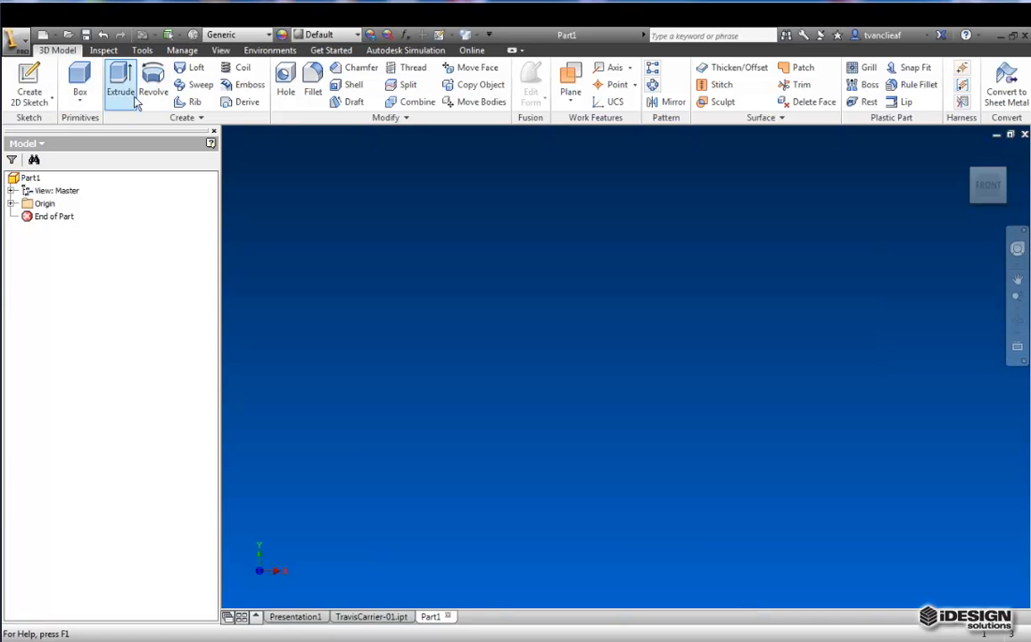
Start a 2D sketch on the horizontal XZ origin plane of the new part.
click(32, 98)
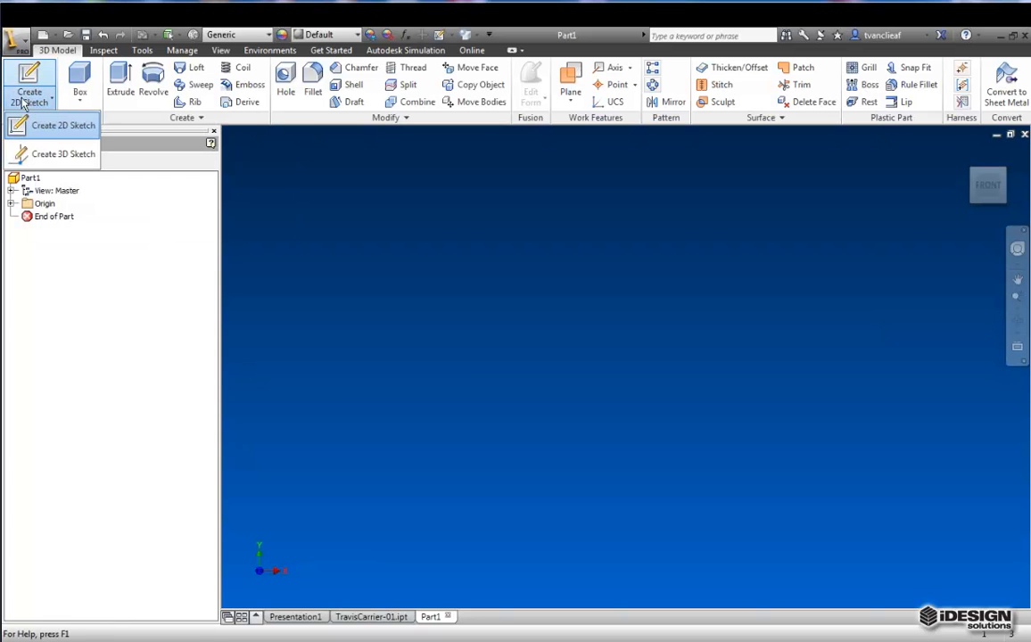
click(58, 128)
middle_drag(482, 354, 428, 339)
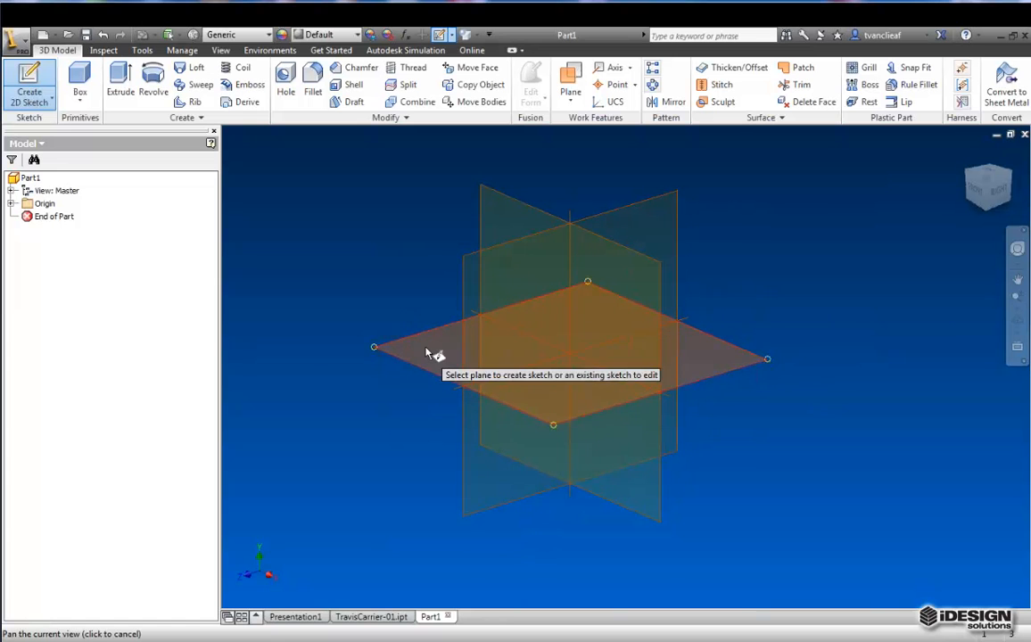
click(413, 353)
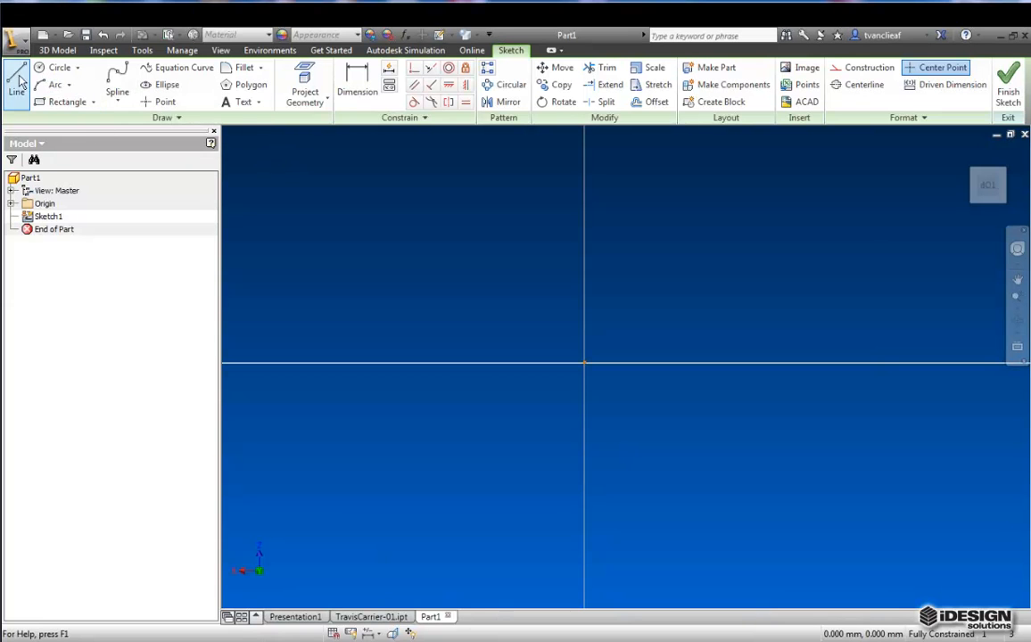
Sketch two concentric circles centred on the origin, the inner one about 19 mm in diameter.
click(56, 75)
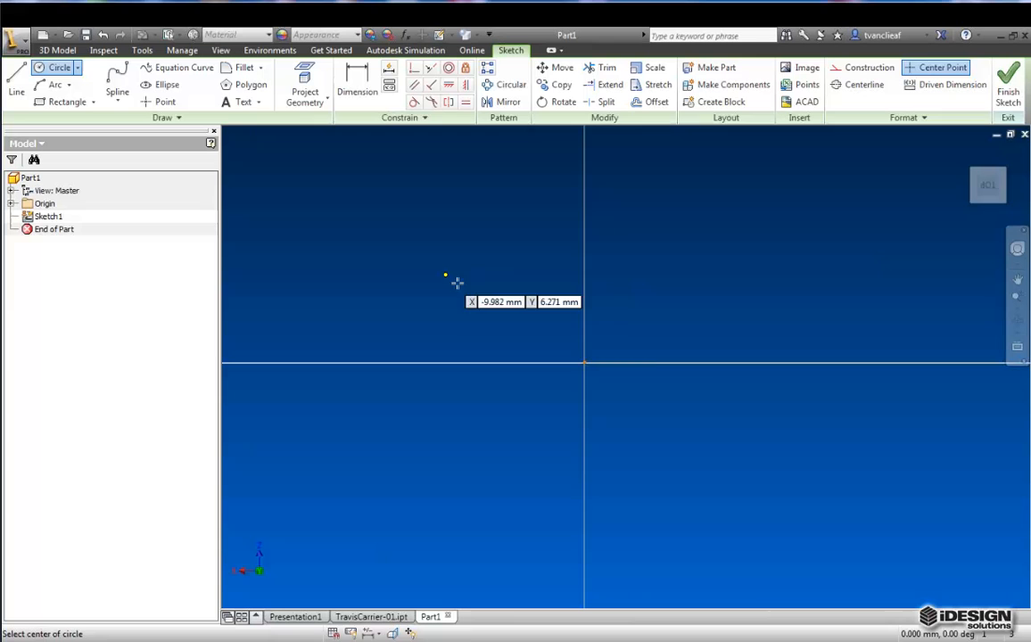
click(584, 363)
click(618, 233)
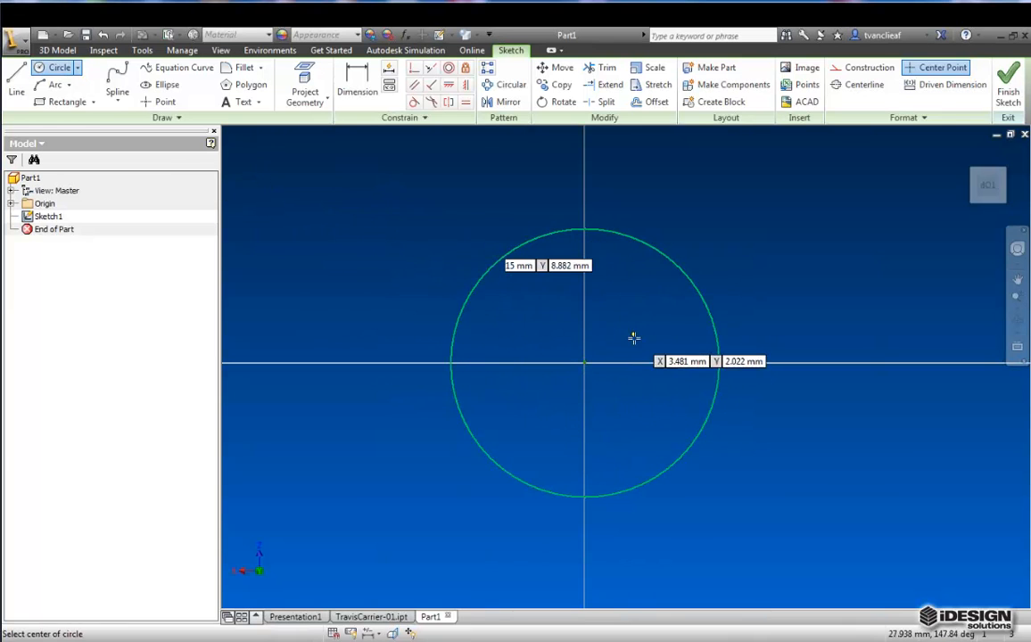
click(584, 363)
click(702, 241)
middle_drag(640, 349, 578, 352)
key(Escape)
Dimension the inner circle's diameter as 70 mm.
click(347, 100)
click(629, 268)
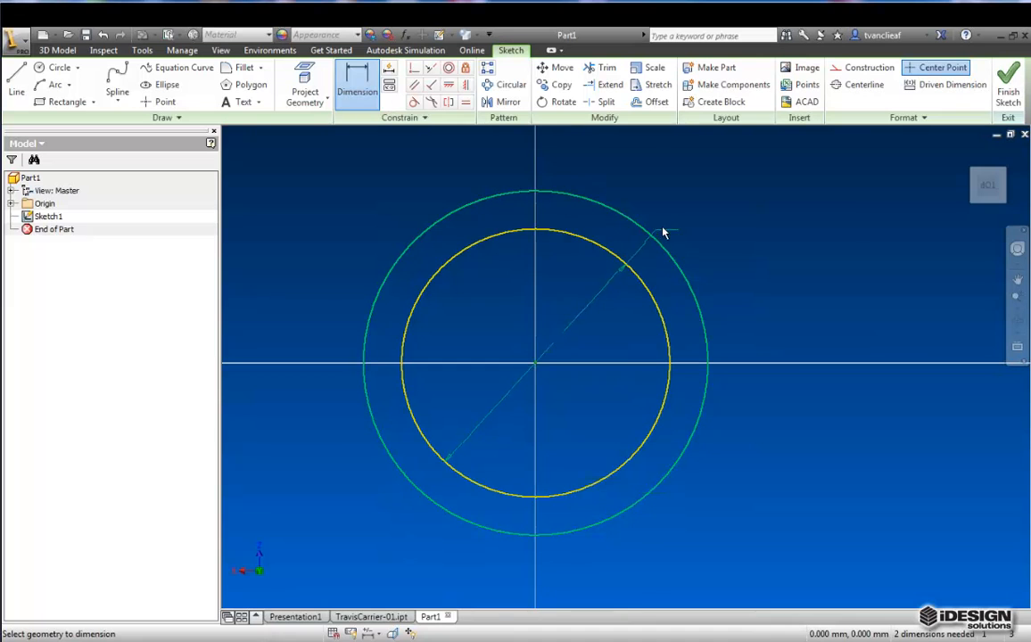
click(705, 188)
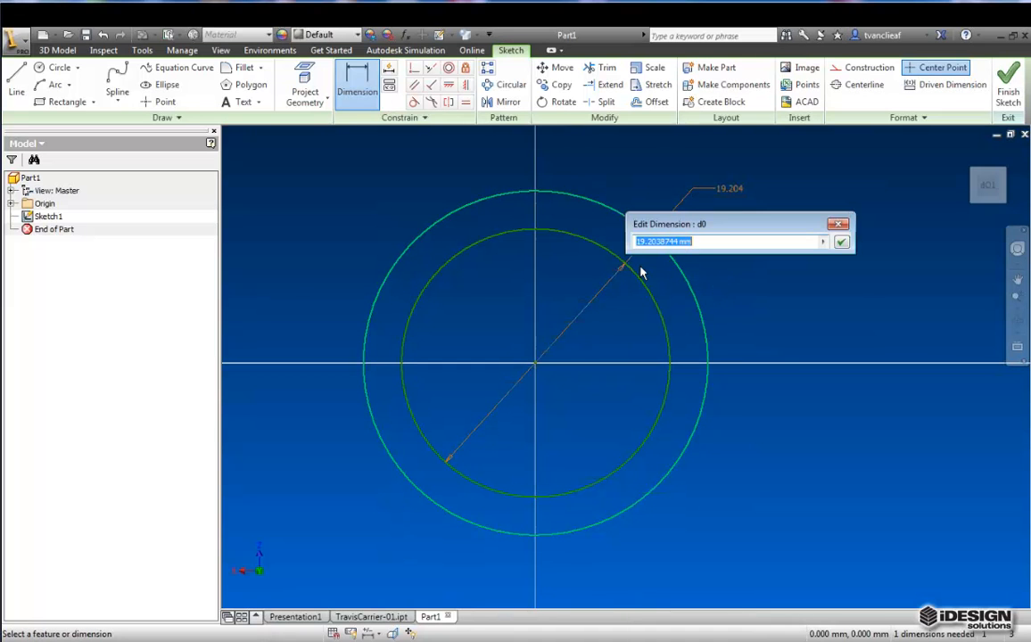
text(7)
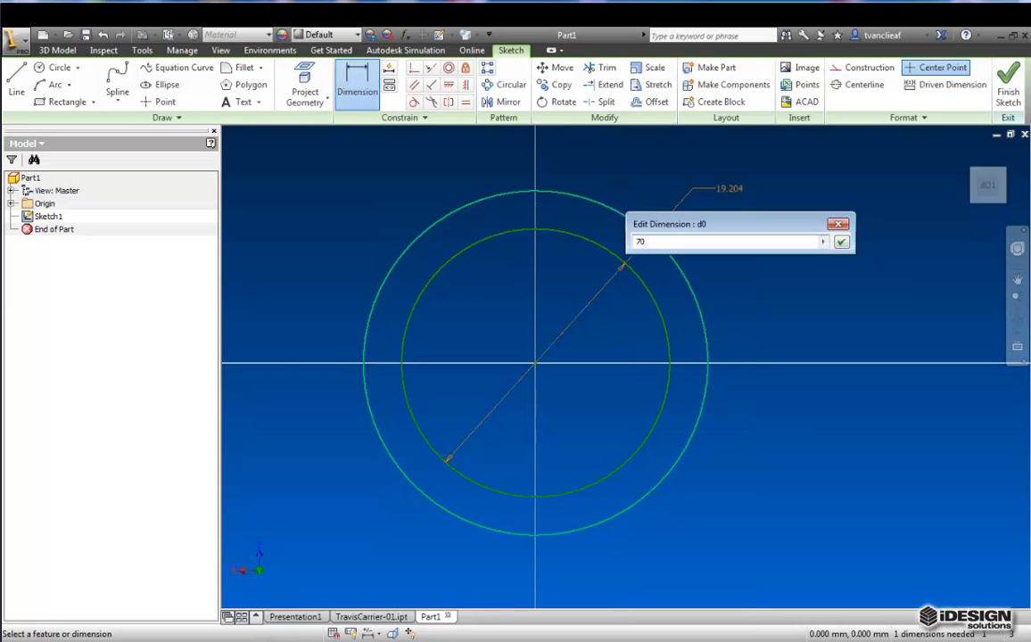
text(0)
key(Return)
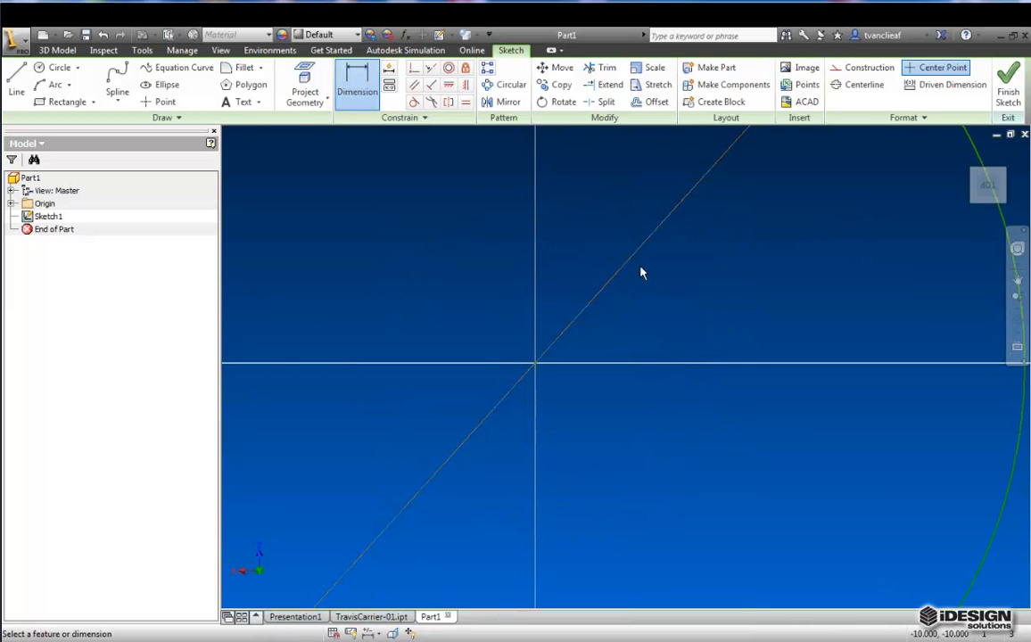
Place a diameter dimension on the outer circle.
scroll(638, 293, down, 3)
scroll(612, 342, up, 1)
scroll(673, 288, up, 3)
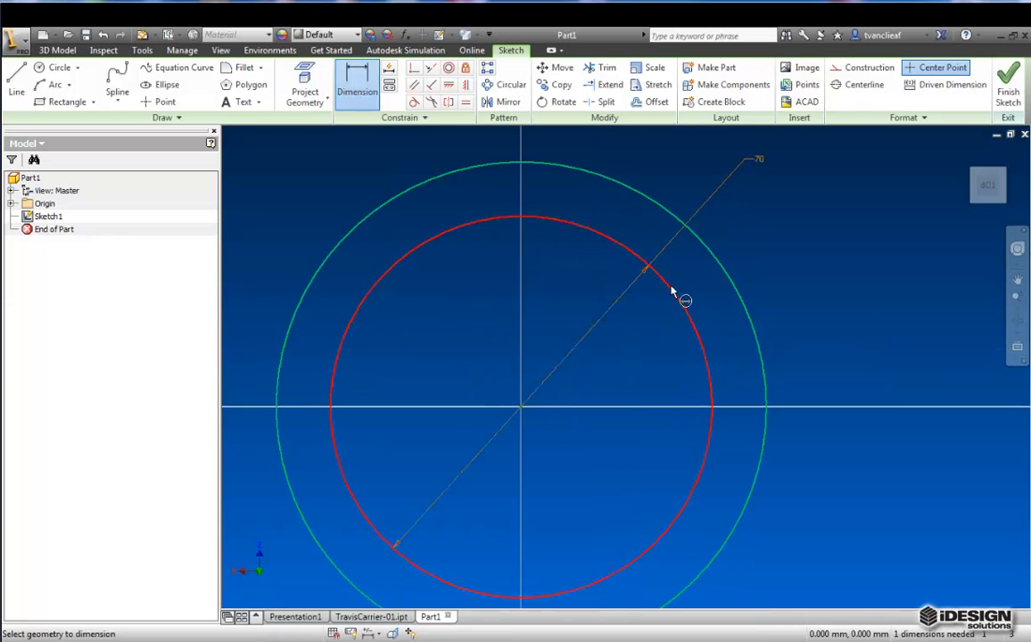
scroll(654, 288, down, 2)
middle_drag(653, 282, 625, 286)
click(448, 67)
click(357, 86)
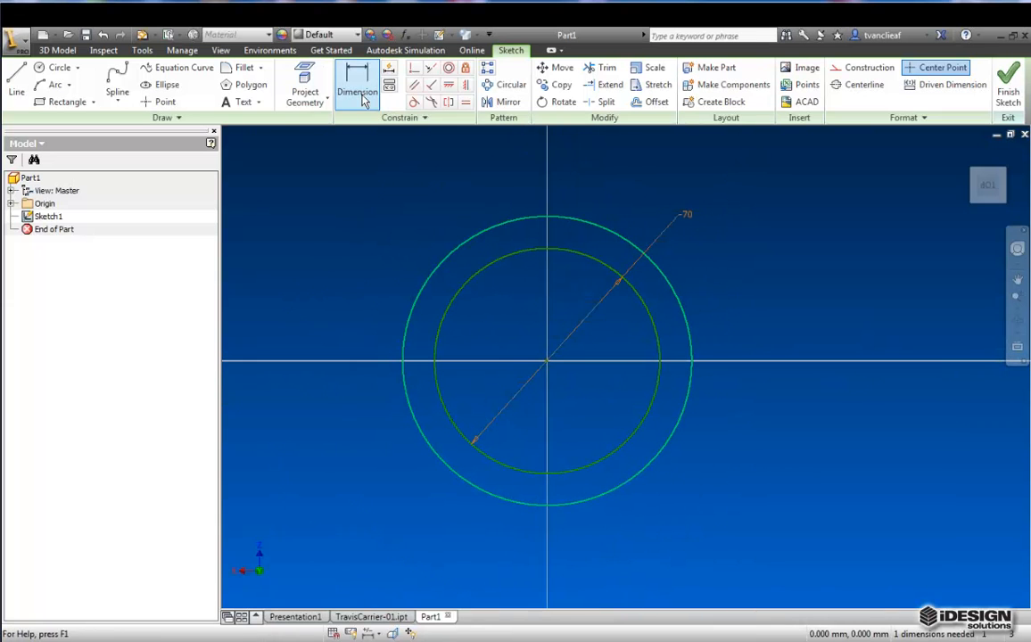
click(622, 243)
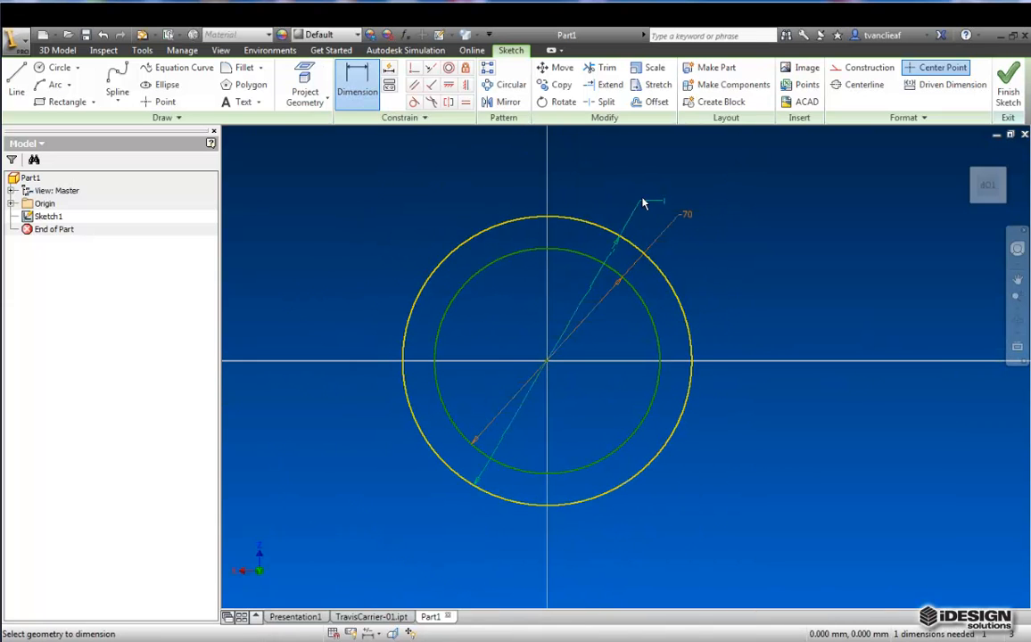
click(653, 190)
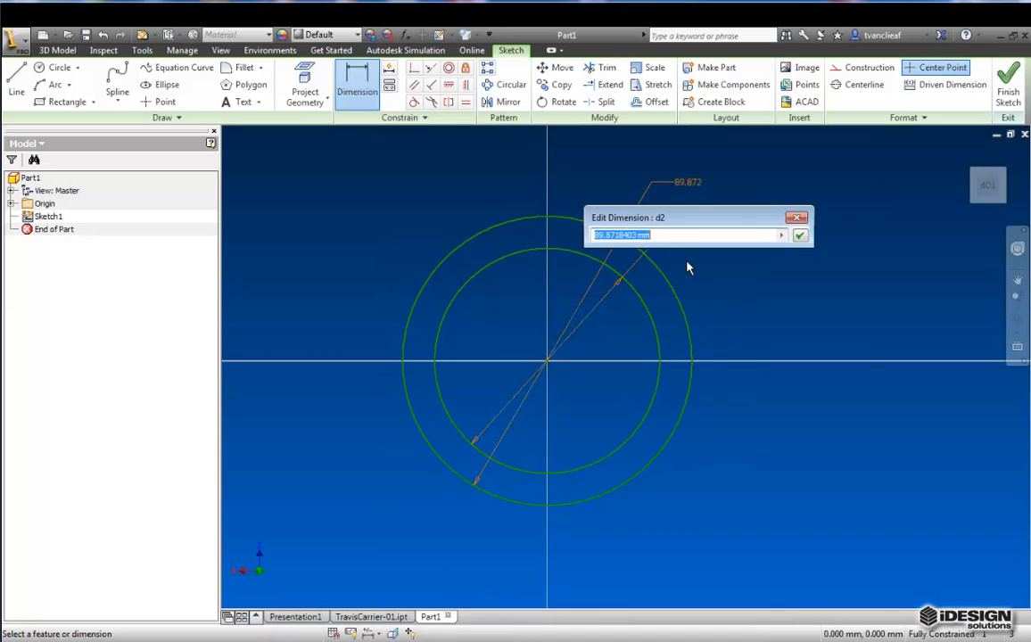
Try to link the outer circle's diameter to the inner circle's dimension d0, and finish the sketch.
mouse_move(562, 204)
middle_down()
mouse_move(490, 252)
mouse_move(491, 286)
middle_up()
scroll(627, 307, up, 3)
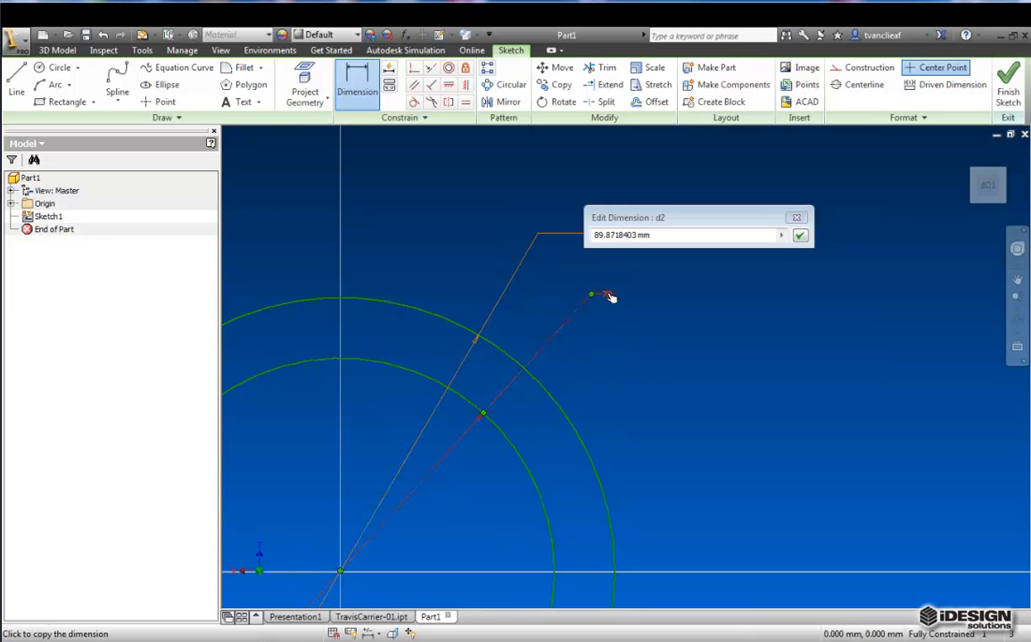
click(610, 296)
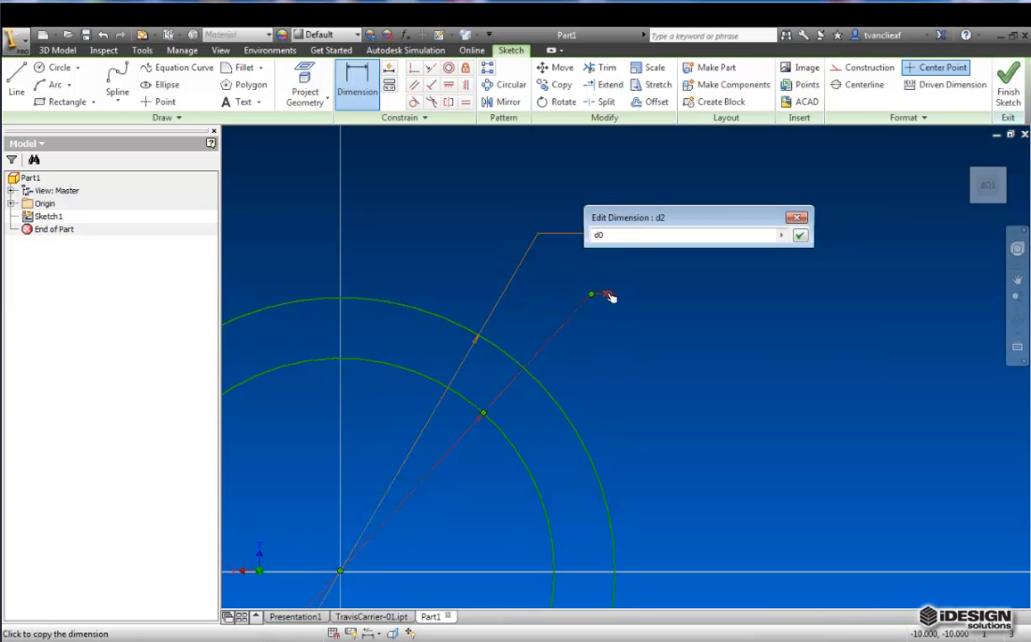
middle_drag(561, 280, 561, 323)
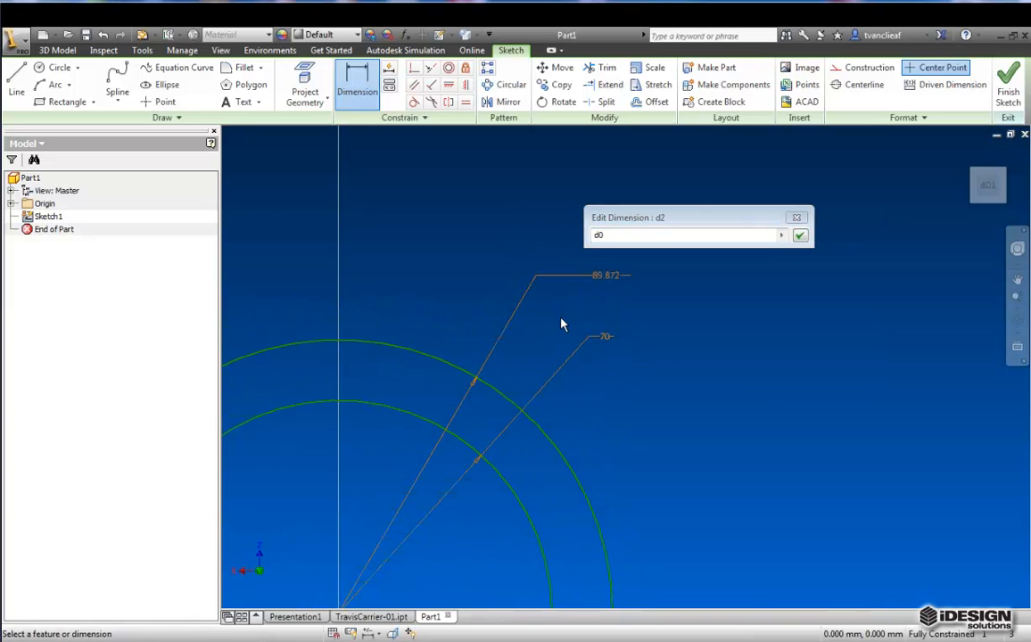
key(ctrl+Return)
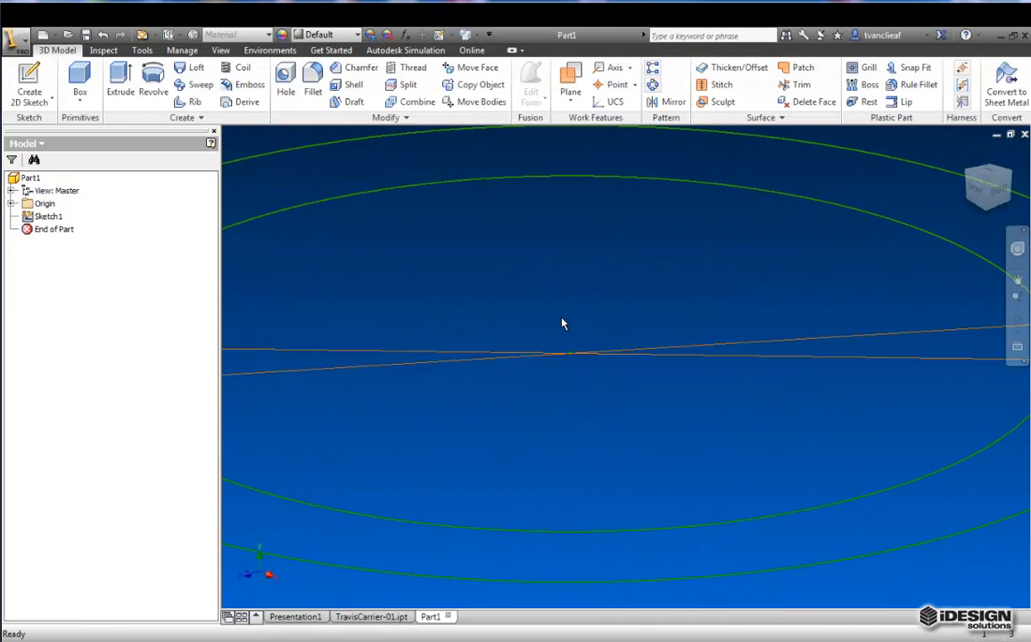
Set the outer circle's diameter to the expression d0+20, referencing the inner circle's diameter dimension.
scroll(628, 311, up, 4)
scroll(409, 263, down, 1)
middle_drag(410, 263, 583, 324)
middle_drag(409, 390, 782, 365)
double_click(506, 391)
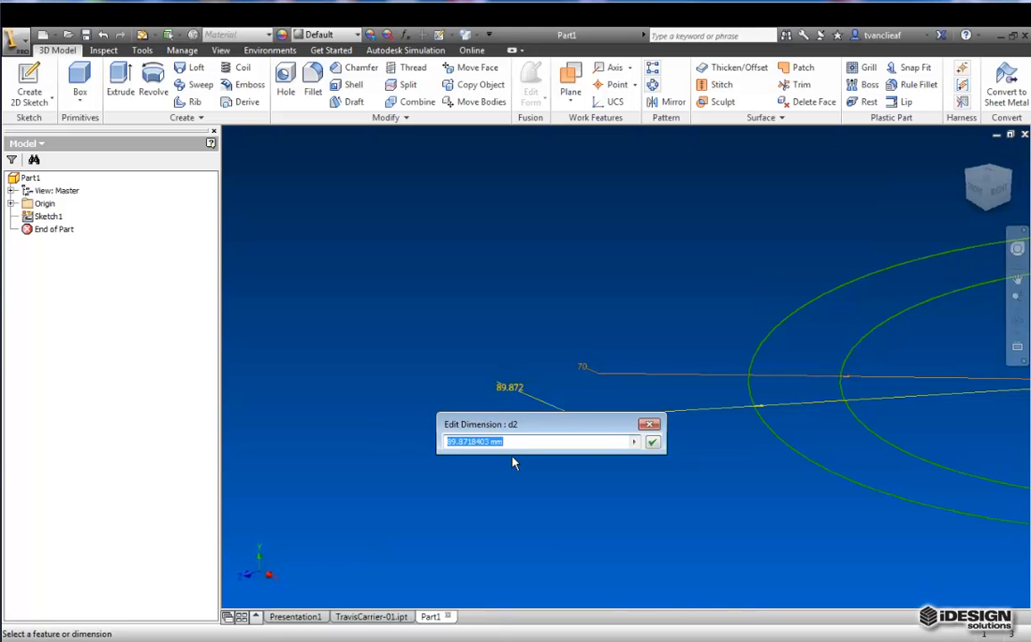
click(507, 388)
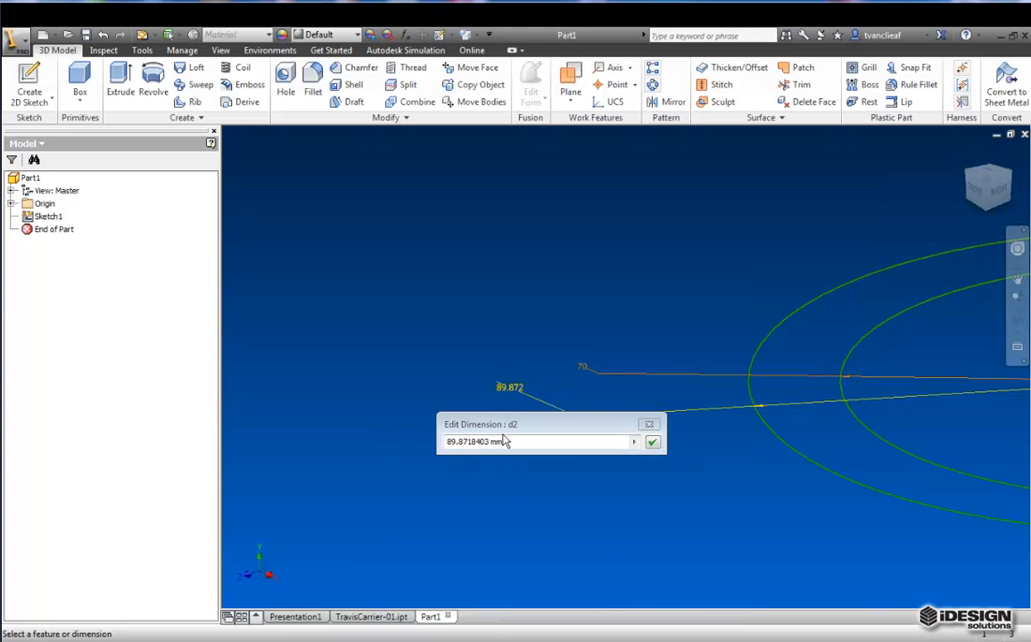
click(585, 368)
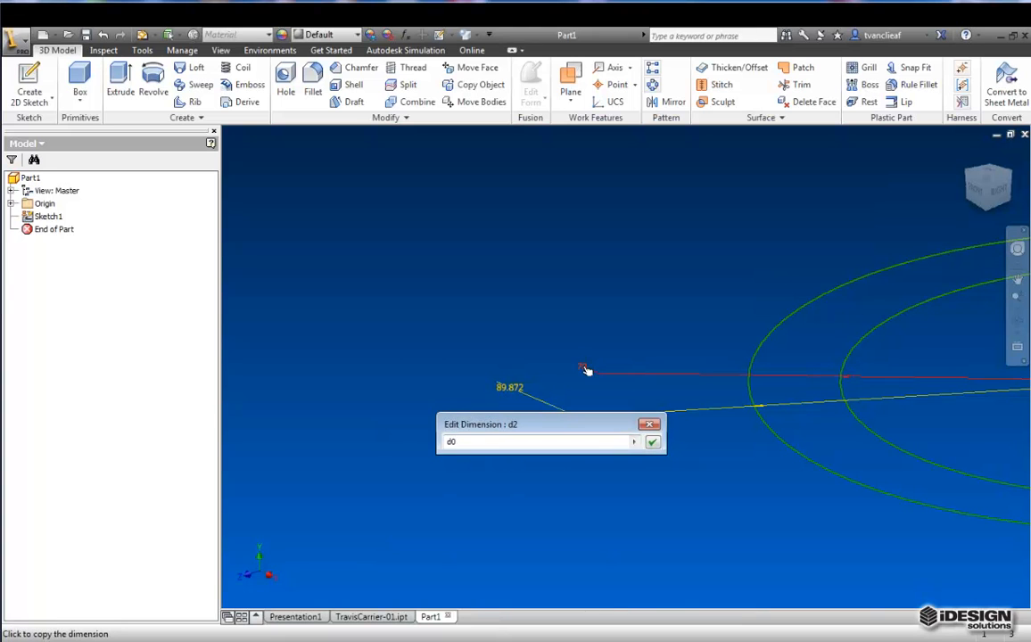
text(+20)
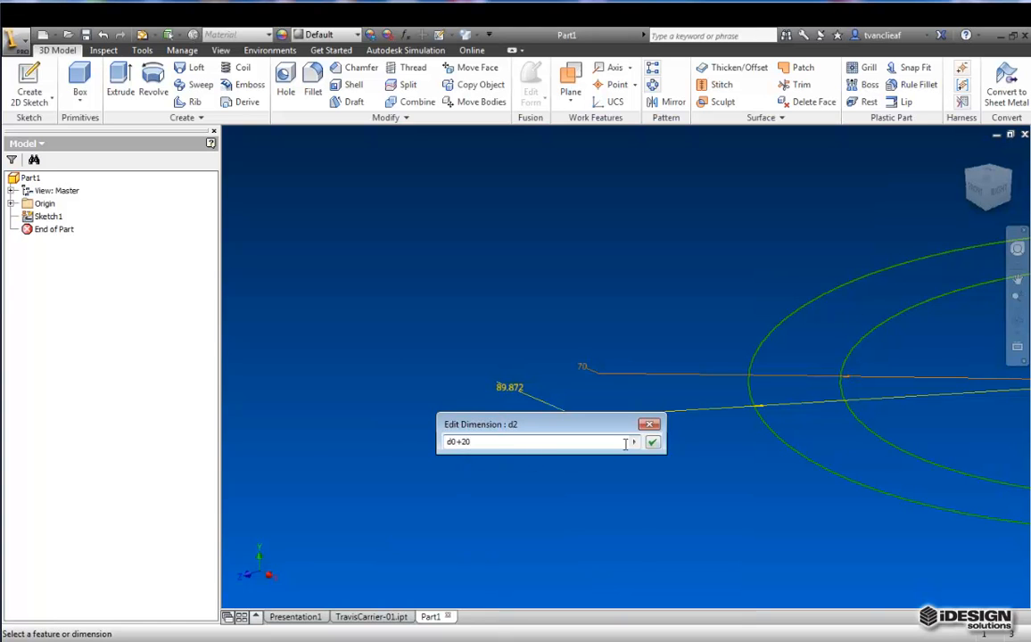
key(Return)
Test the linked diameters by setting the inner circle's diameter to 80 mm and returning it to 70 mm.
middle_drag(617, 449, 498, 451)
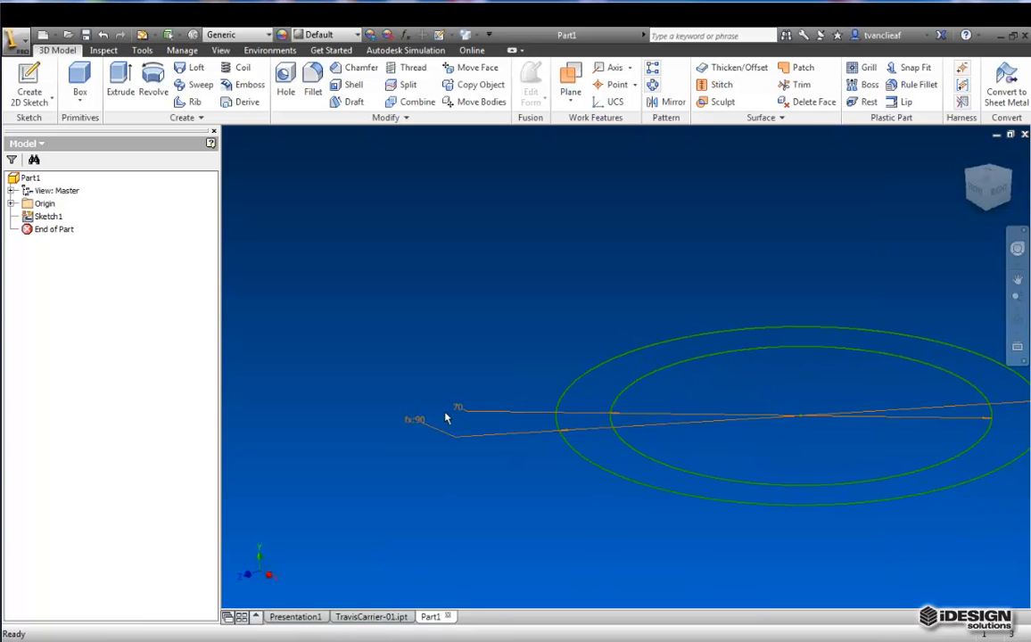
double_click(458, 409)
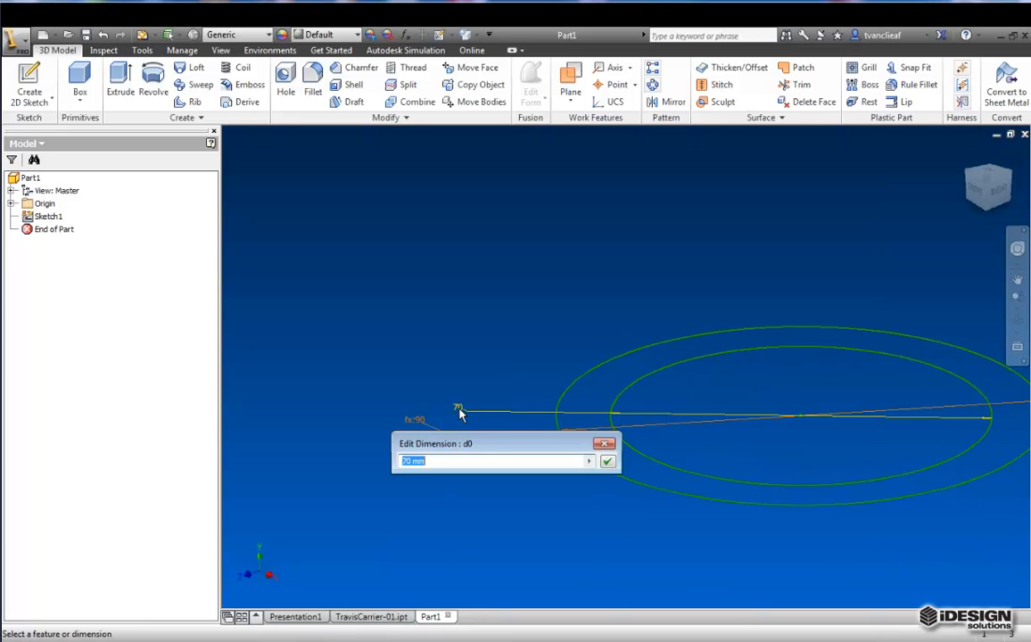
text(80)
click(605, 461)
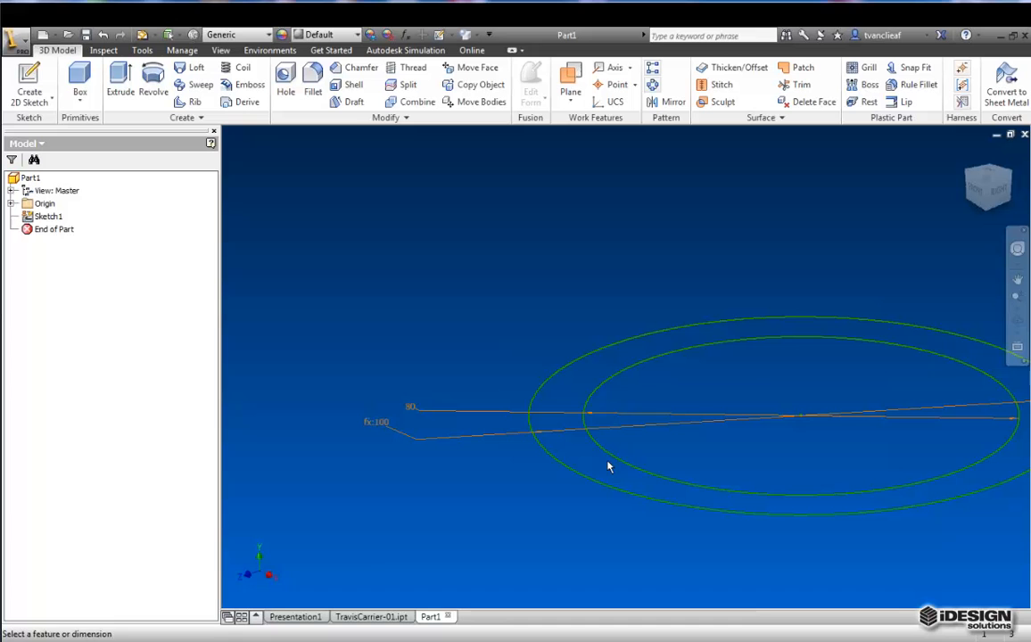
double_click(411, 408)
text(70)
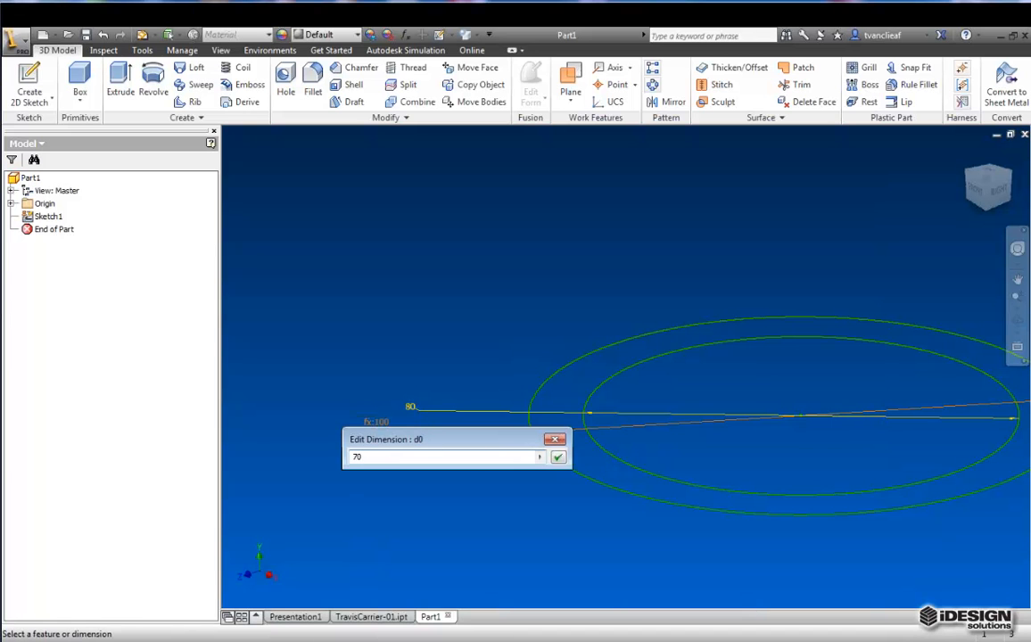
click(558, 459)
middle_drag(595, 445, 466, 436)
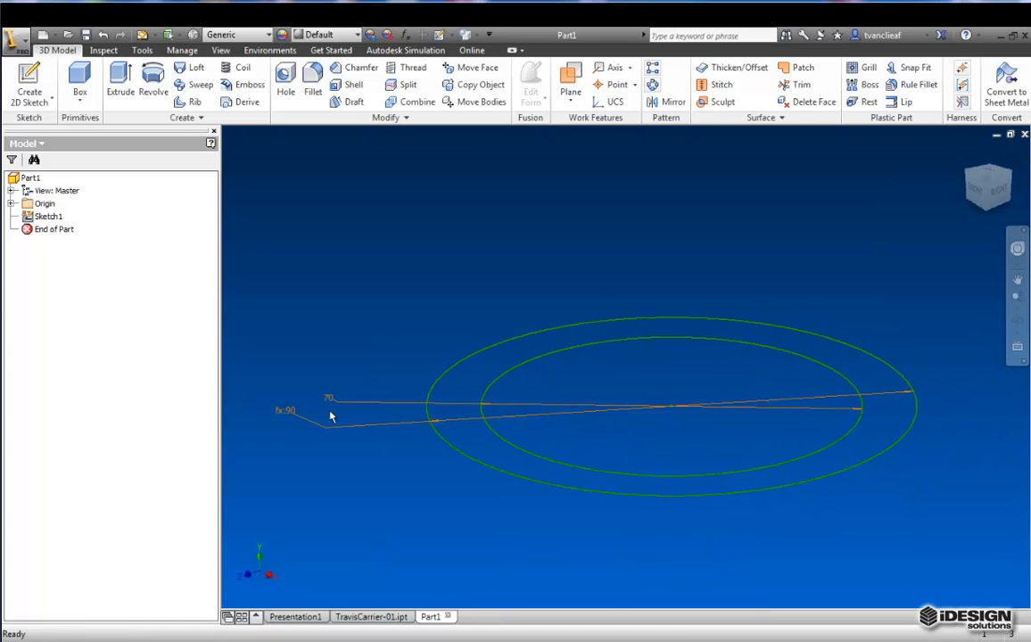
Turn the model to the top view and reopen the two-circle sketch for editing.
click(988, 174)
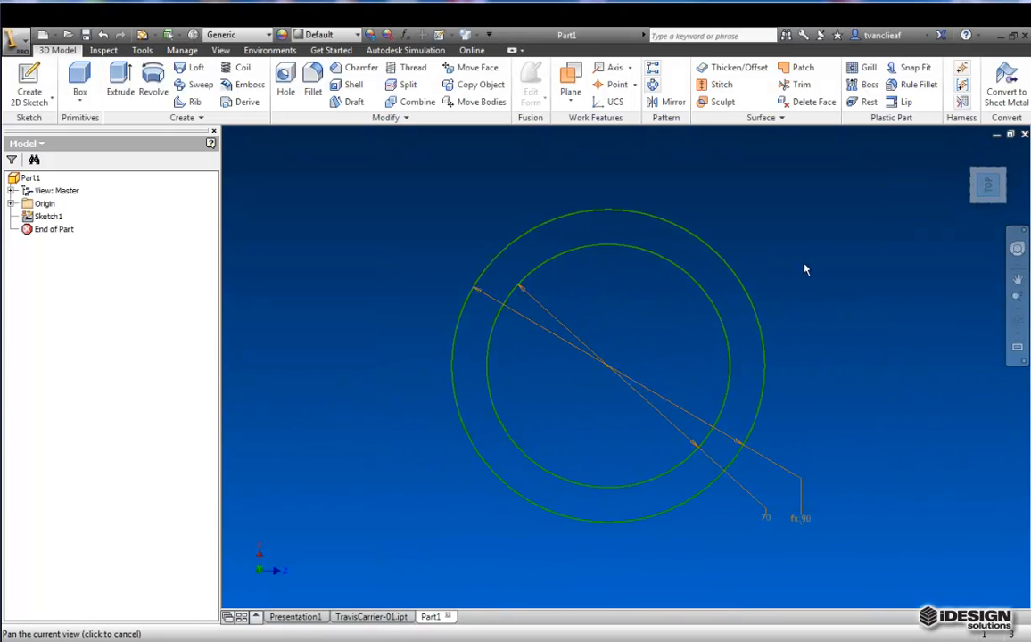
middle_drag(625, 284, 545, 276)
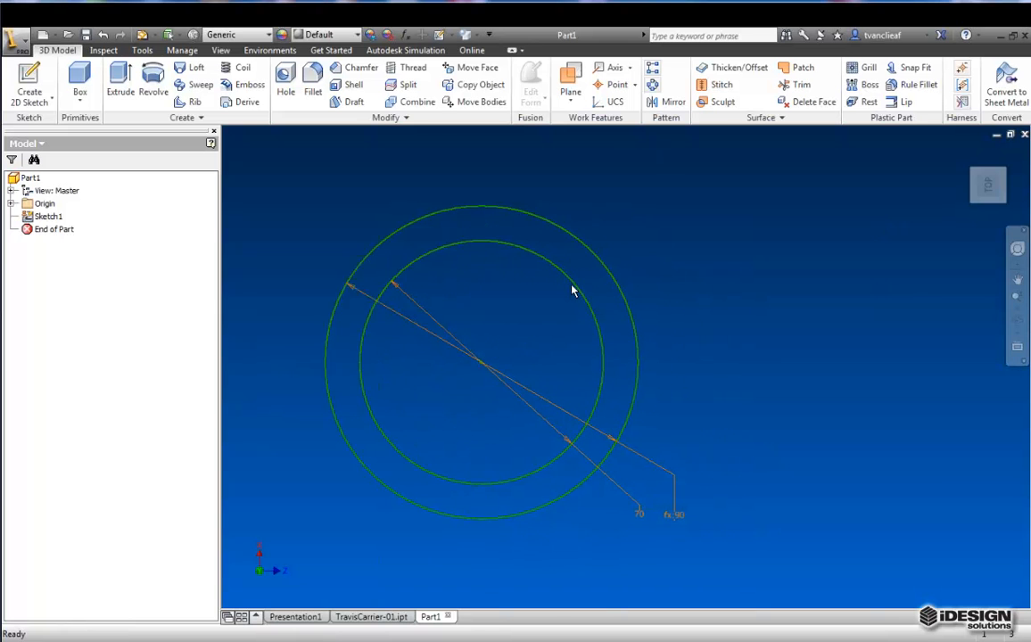
click(1020, 159)
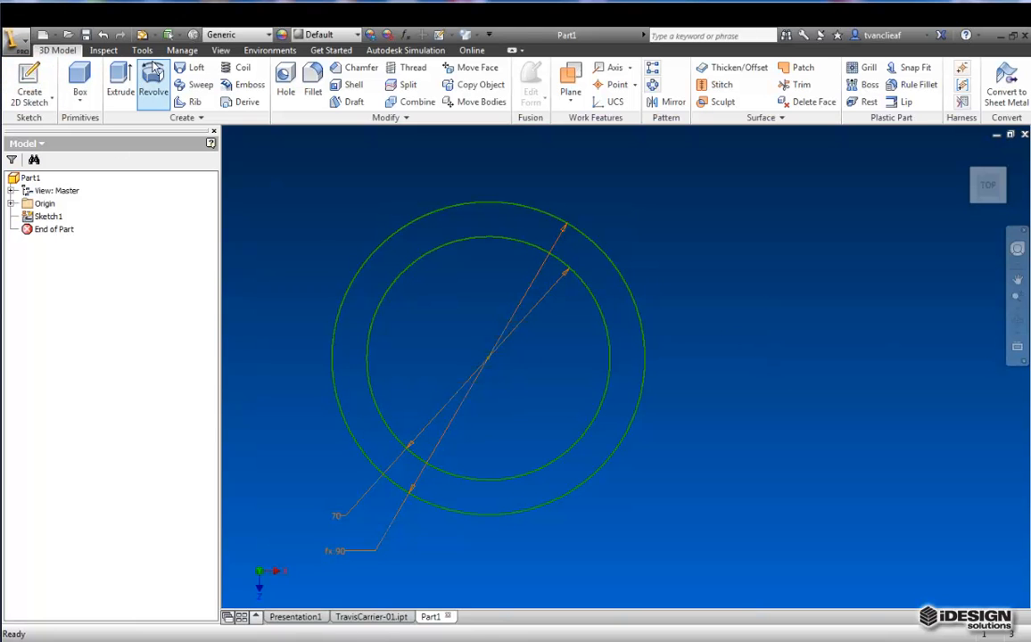
click(43, 217)
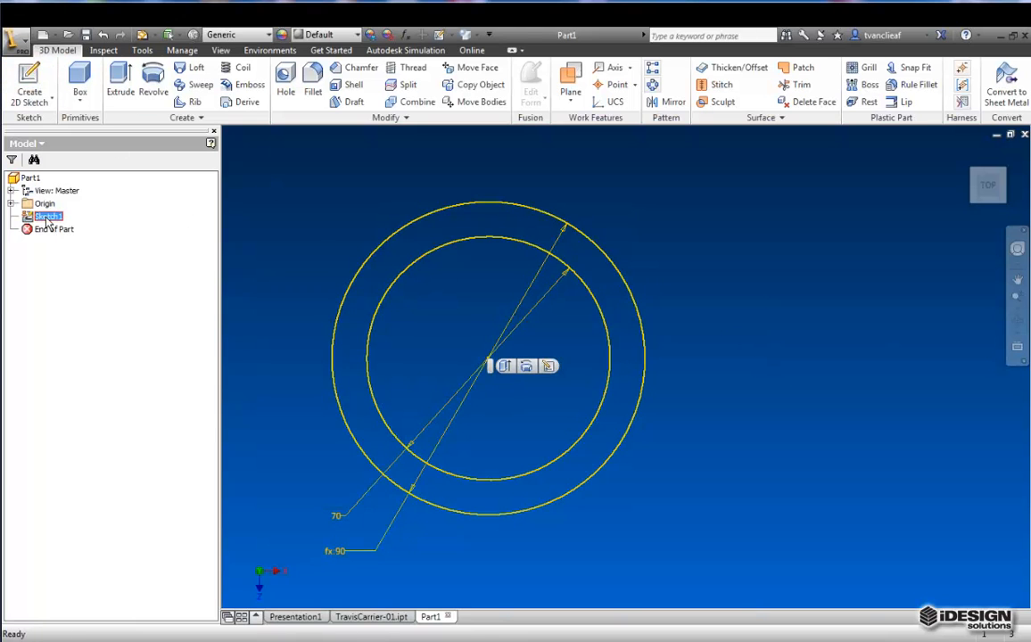
click(551, 365)
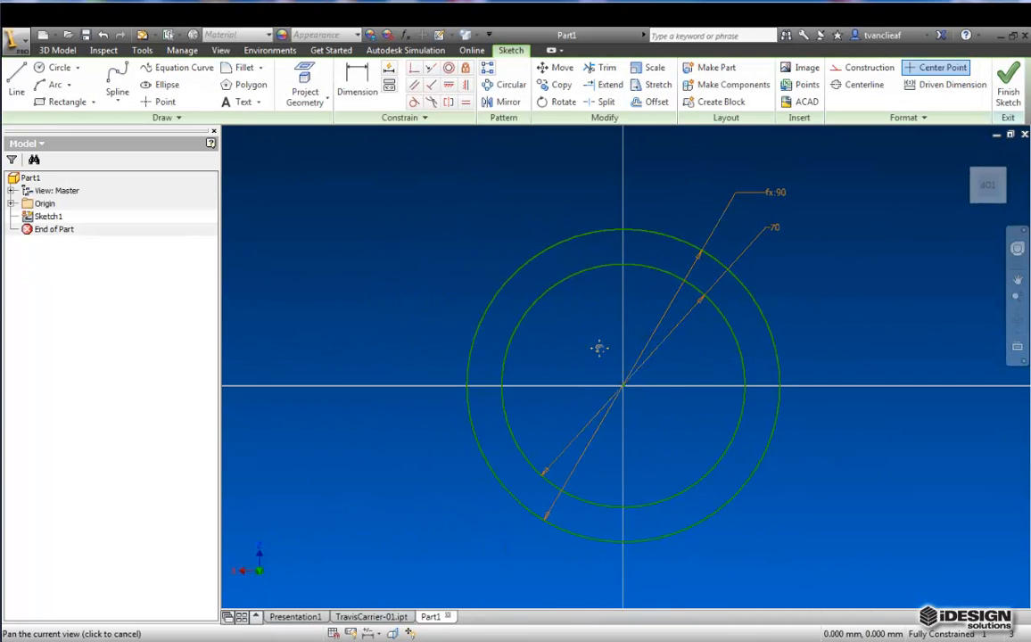
Sketch an arm off the outer circle's side: a line, a tangent end arc of about 11 mm radius, and a line back to the circle.
key(l)
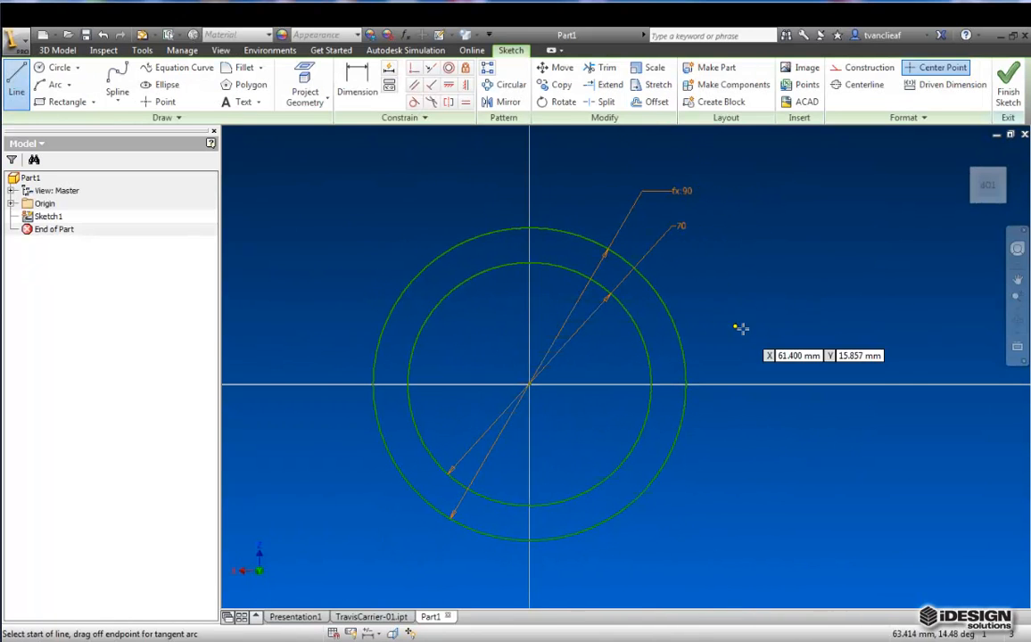
middle_drag(741, 327, 582, 295)
click(516, 291)
click(675, 310)
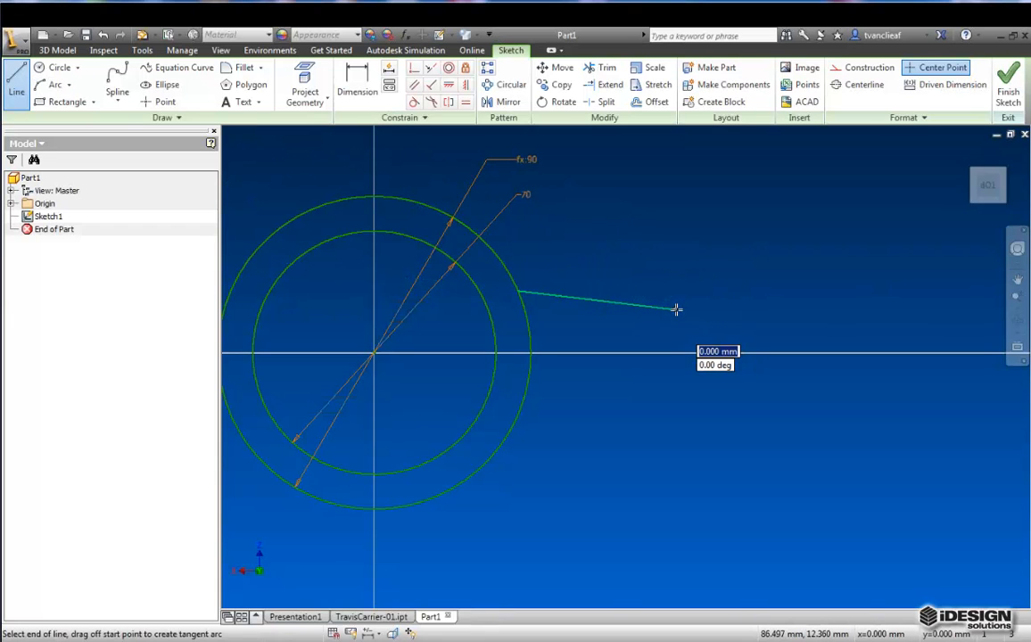
drag(676, 309, 674, 386)
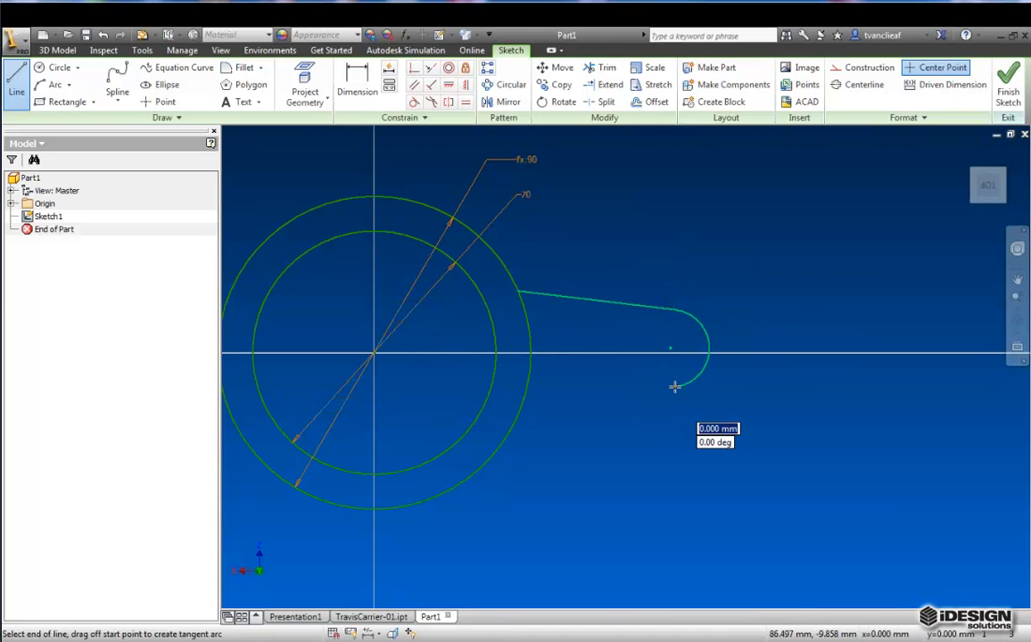
click(521, 402)
key(Escape)
scroll(618, 360, up, 3)
scroll(583, 304, down, 1)
scroll(588, 294, down, 2)
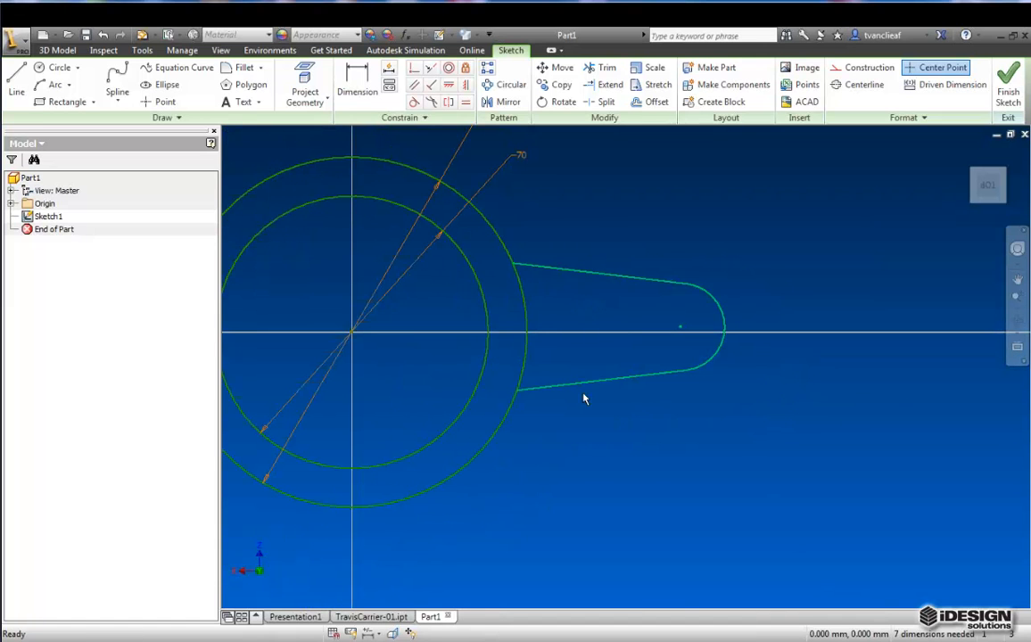
Dimension the radius of the arm's end arc as 6 mm.
middle_drag(616, 235, 610, 254)
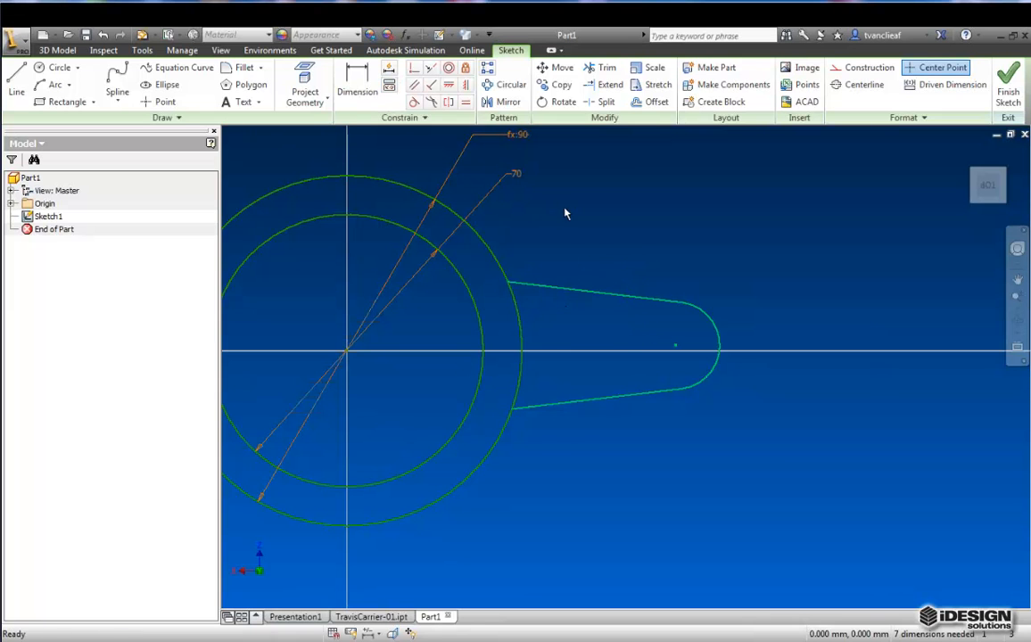
click(359, 101)
click(724, 337)
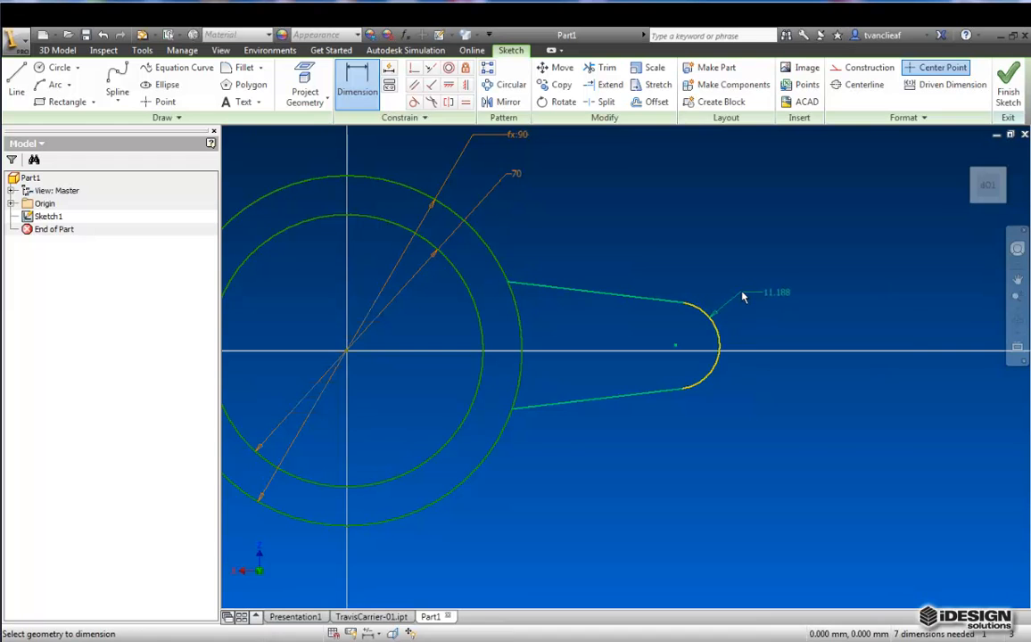
click(749, 287)
text(6)
key(Return)
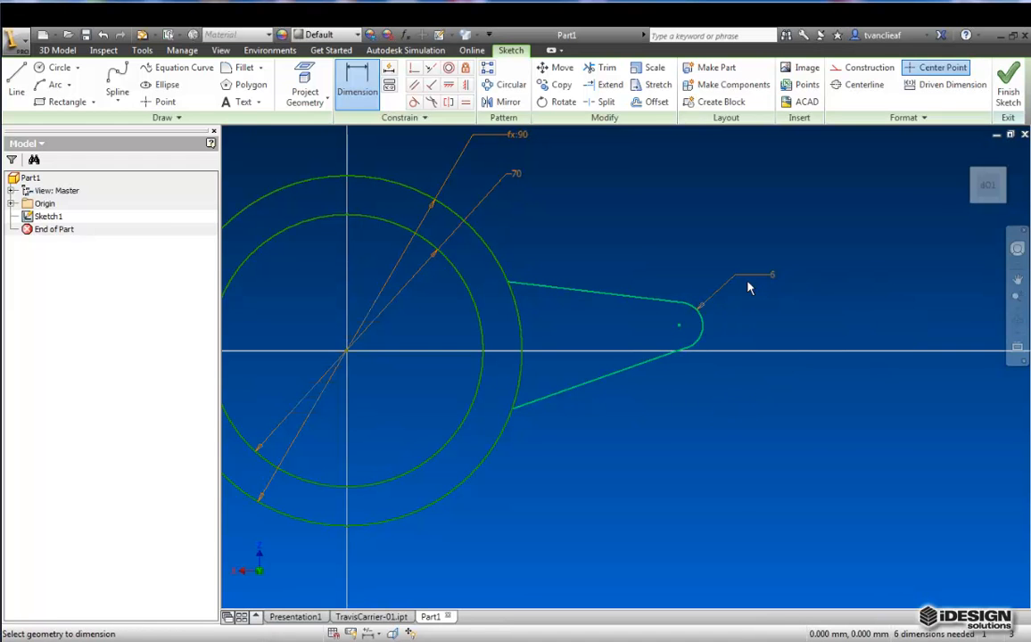
Draw a horizontal construction line from the circles' centre to a point beyond the arm's end arc.
middle_drag(611, 270, 626, 283)
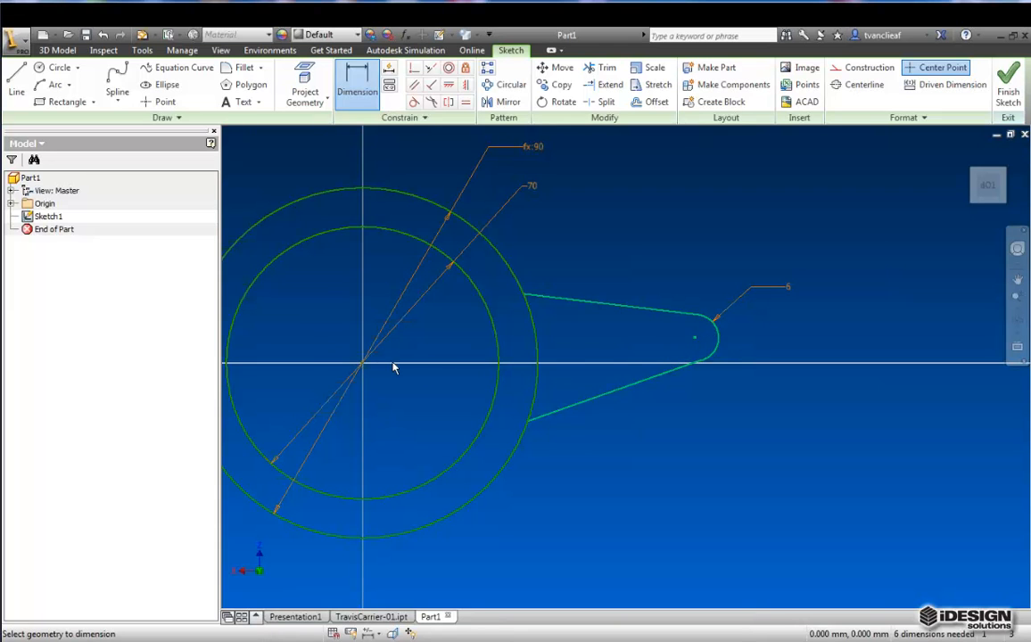
click(862, 71)
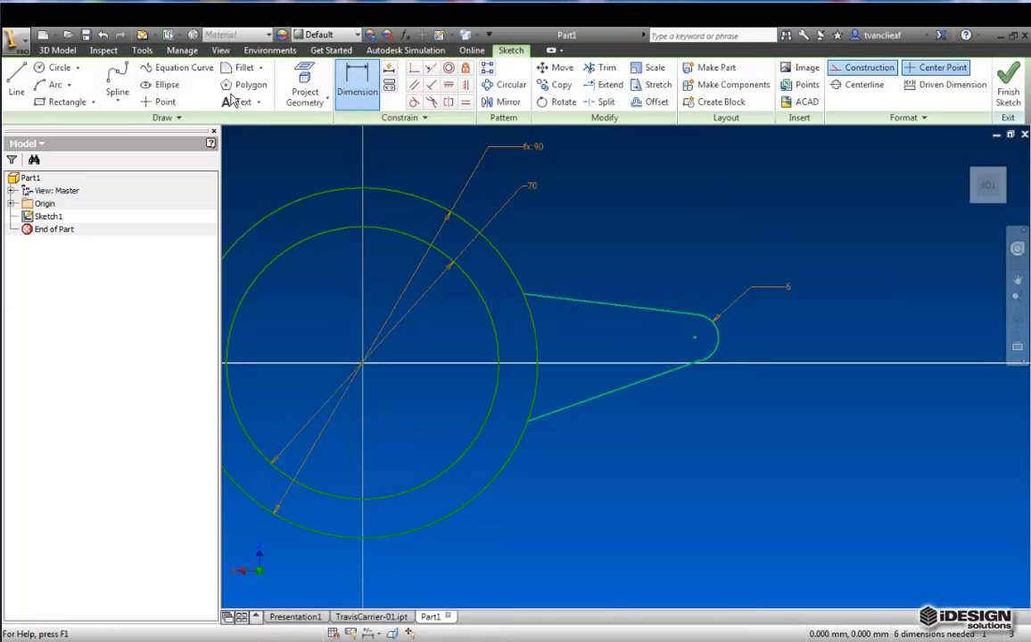
click(16, 94)
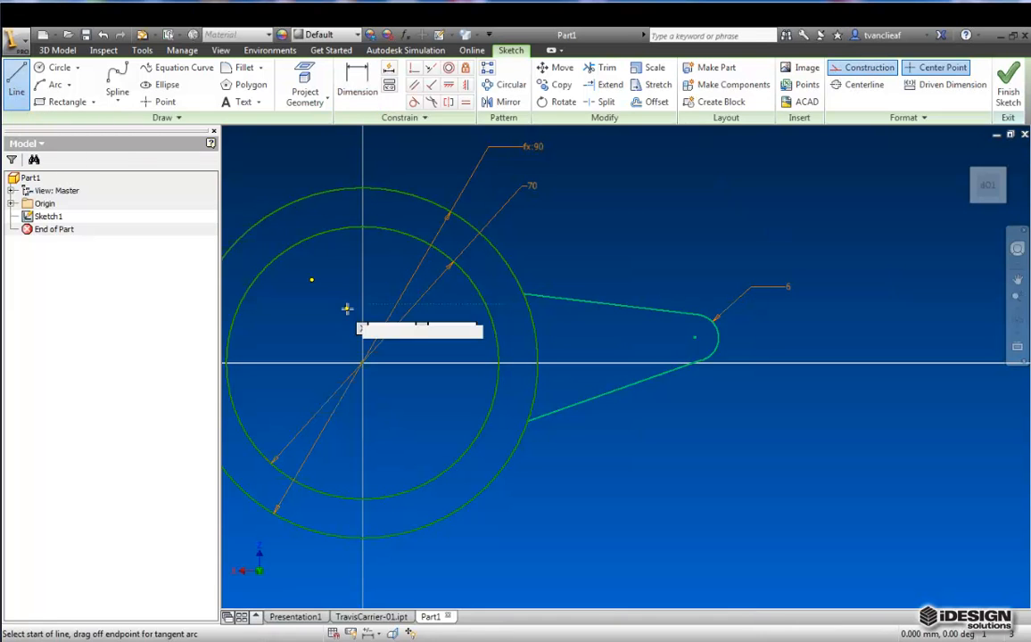
click(362, 363)
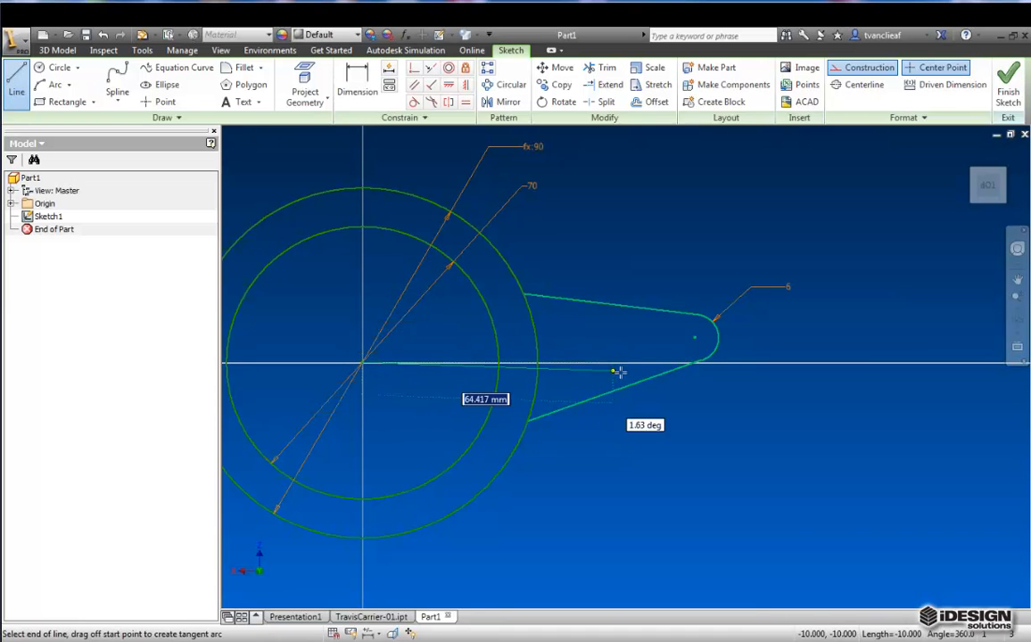
click(770, 363)
key(Escape)
Constrain the centre of the arm's end arc coincident with the horizontal construction line.
scroll(759, 364, down, 3)
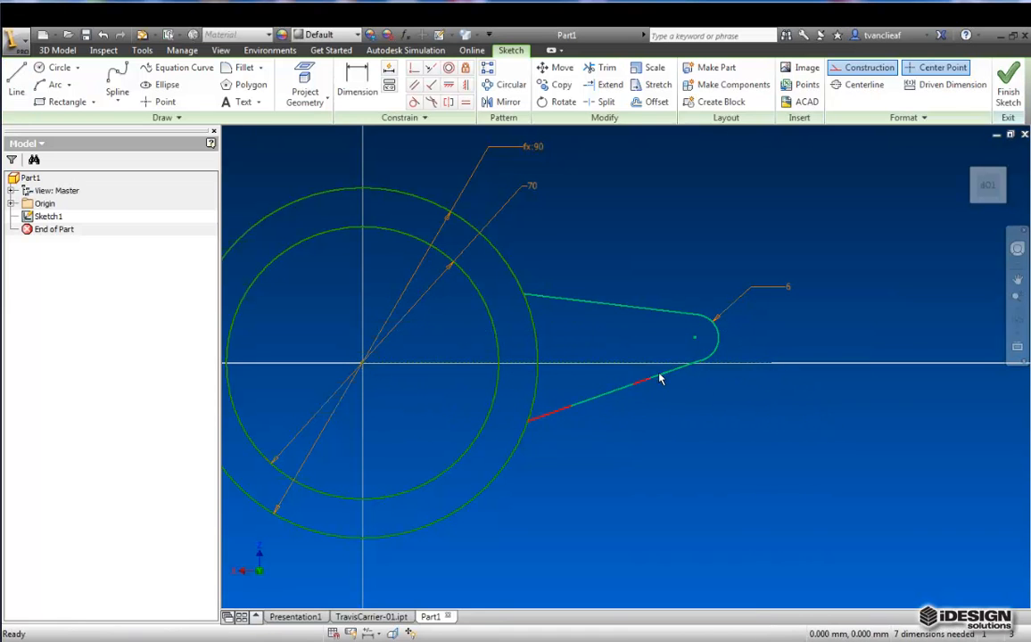
scroll(760, 368, down, 4)
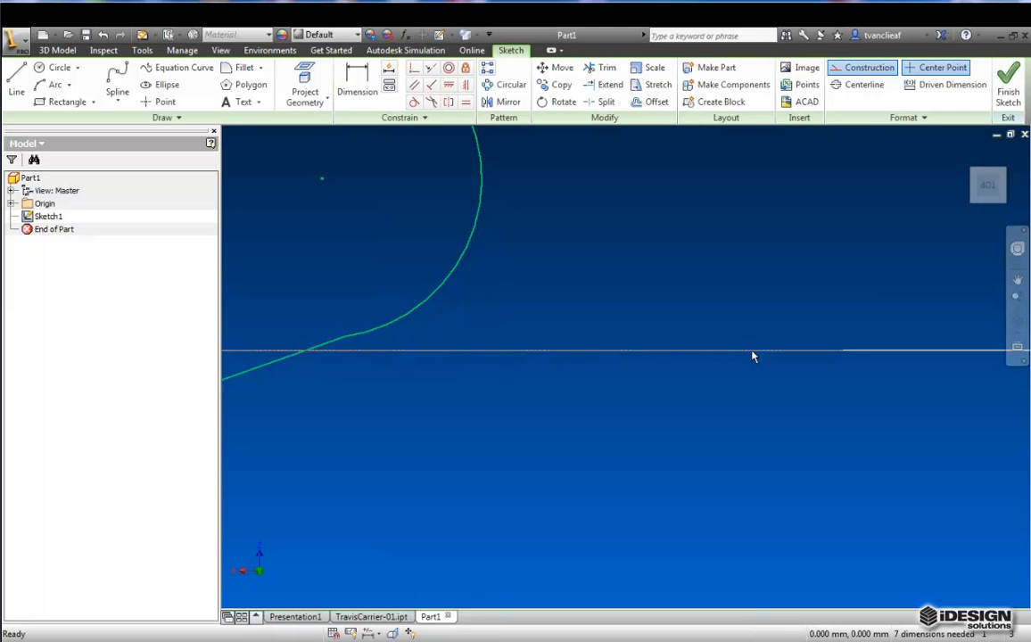
scroll(751, 356, up, 4)
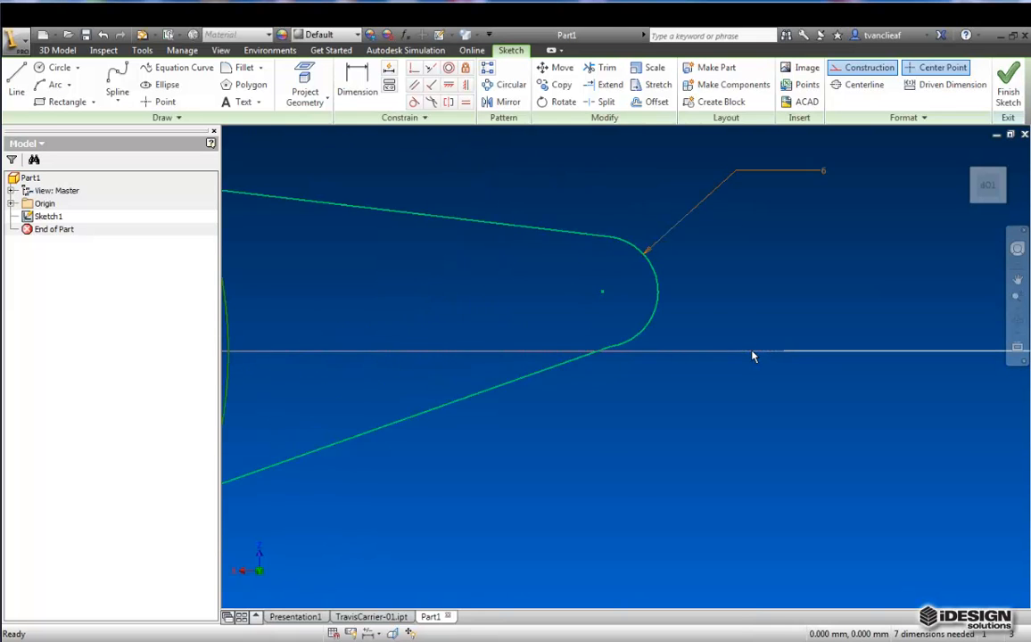
scroll(678, 355, down, 3)
mouse_move(601, 355)
middle_down()
mouse_move(679, 423)
mouse_move(625, 361)
middle_up()
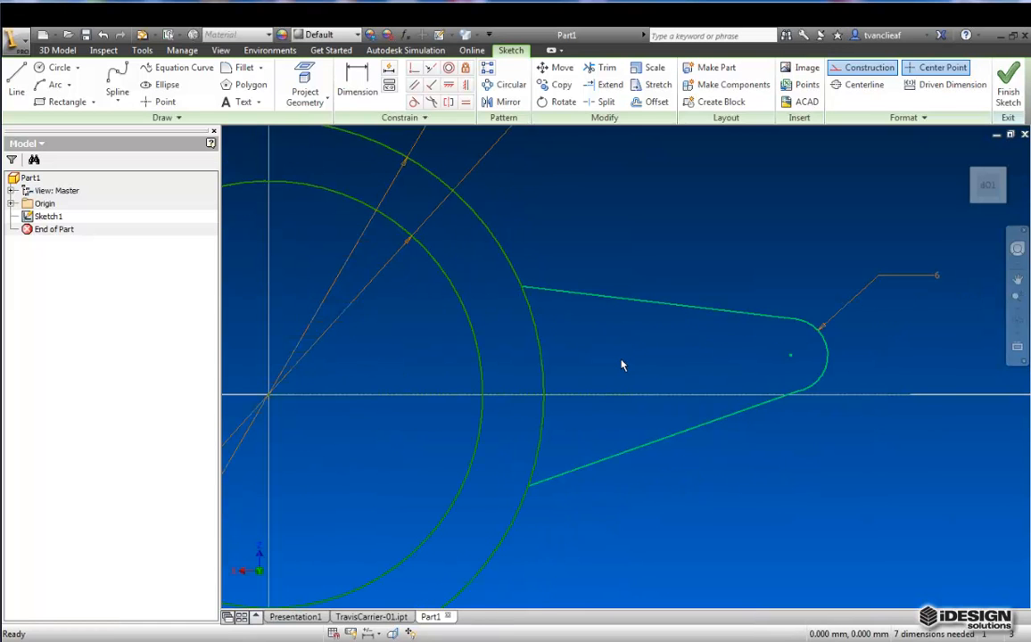
middle_drag(624, 365, 584, 352)
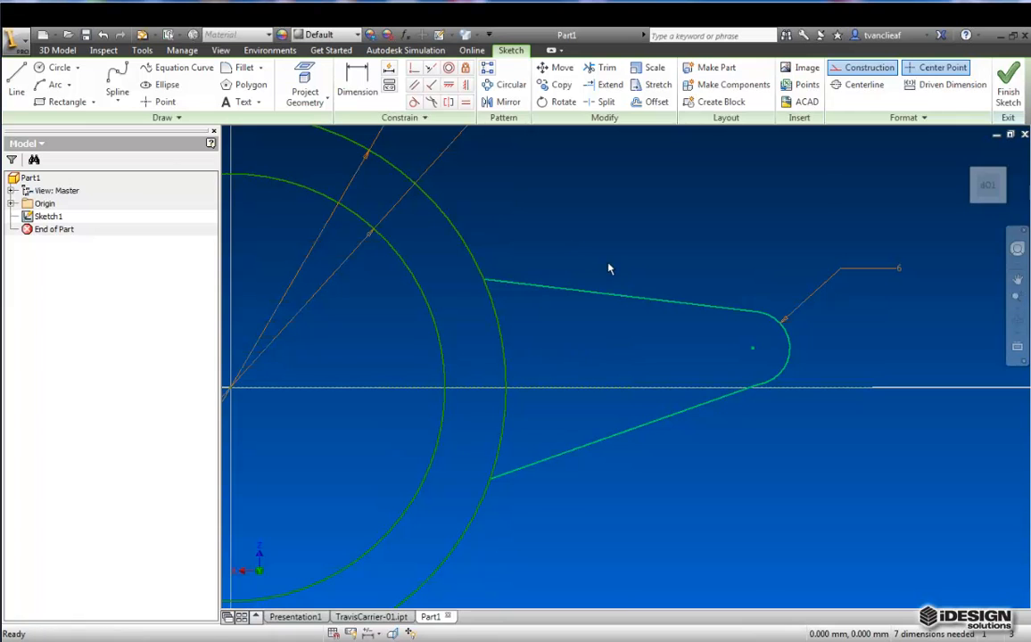
click(413, 67)
key(Escape)
click(416, 70)
click(753, 348)
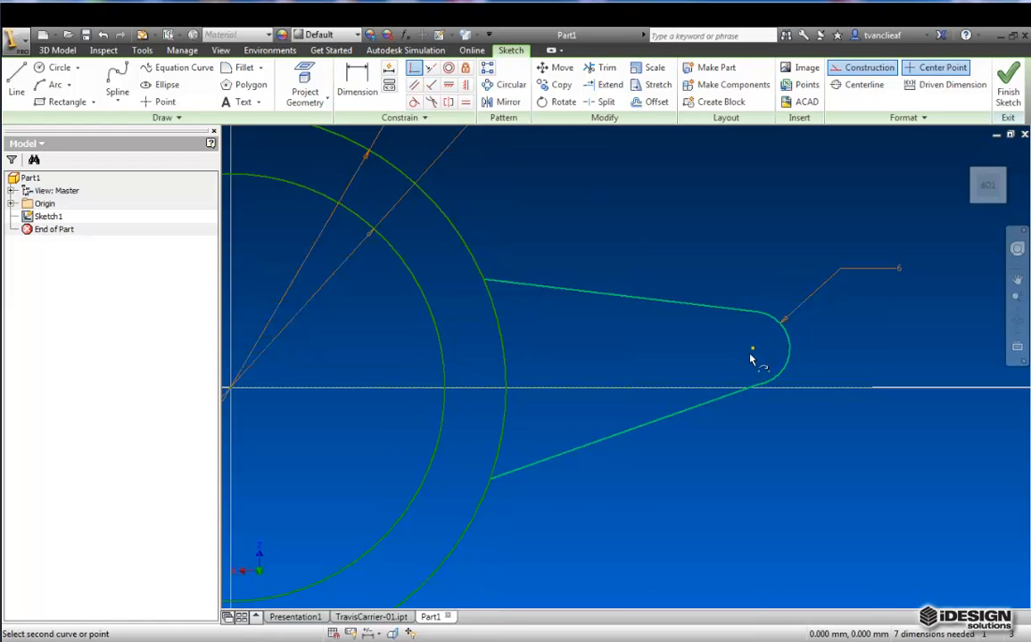
click(713, 388)
middle_drag(743, 390, 725, 346)
scroll(691, 348, down, 3)
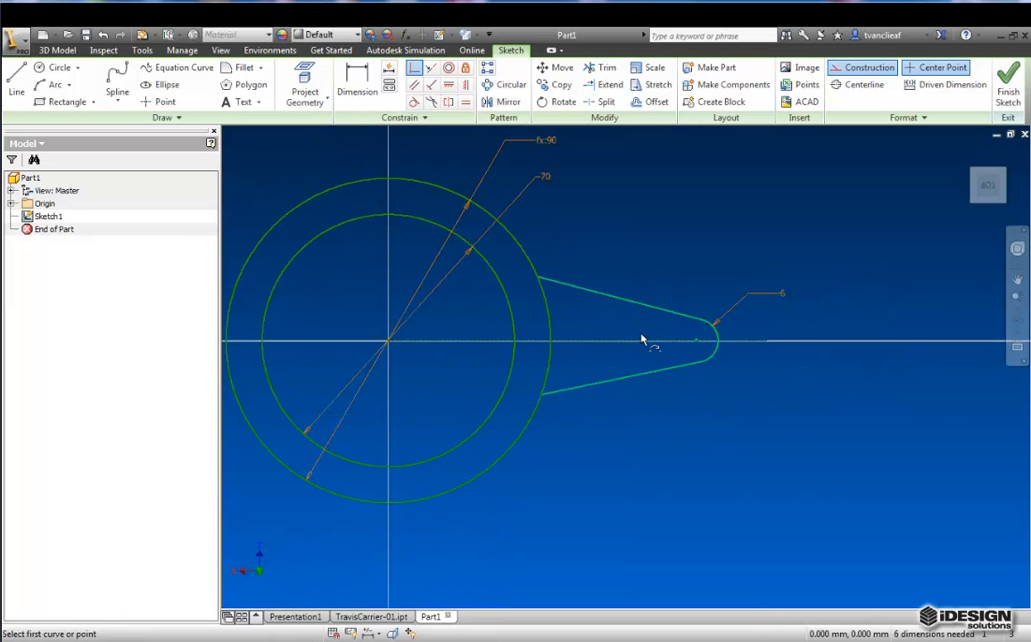
Dimension the angle between the arm's upper line and the horizontal construction line as 20 degrees.
middle_drag(631, 333, 649, 364)
click(356, 85)
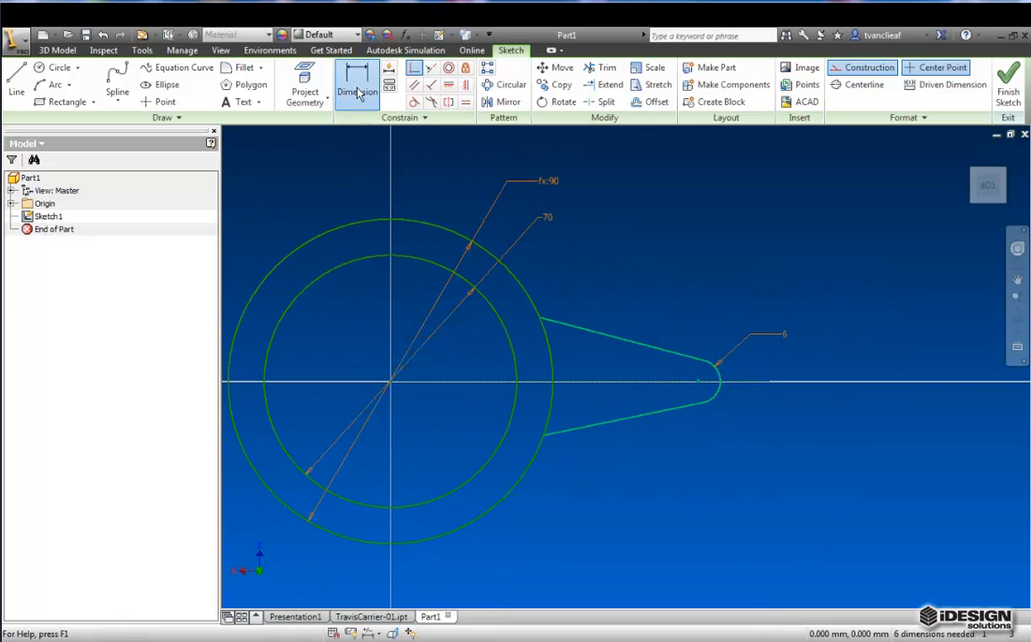
click(644, 345)
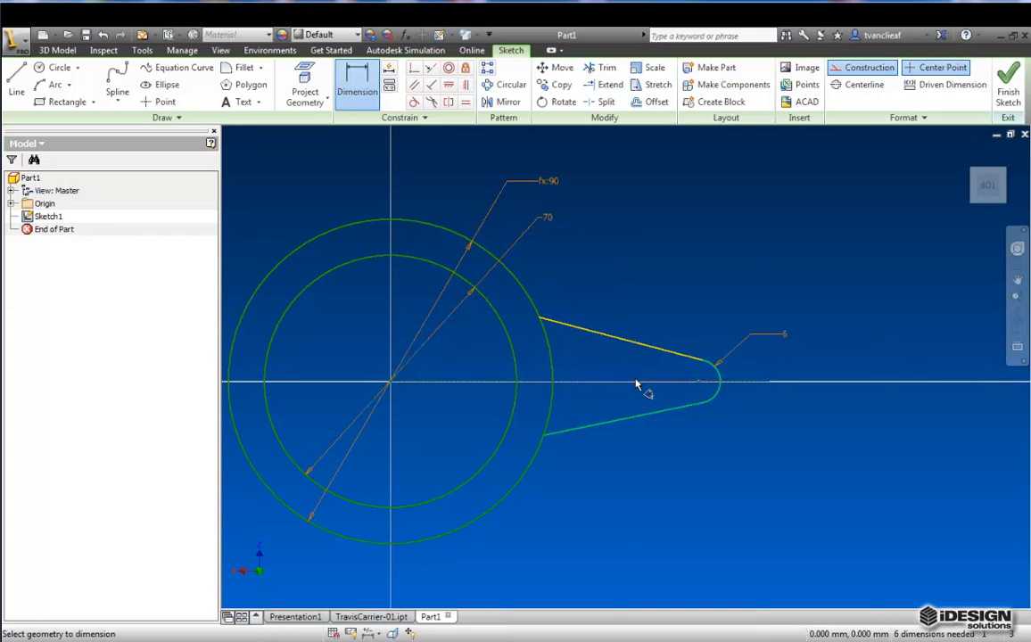
click(643, 381)
scroll(639, 367, up, 4)
click(639, 362)
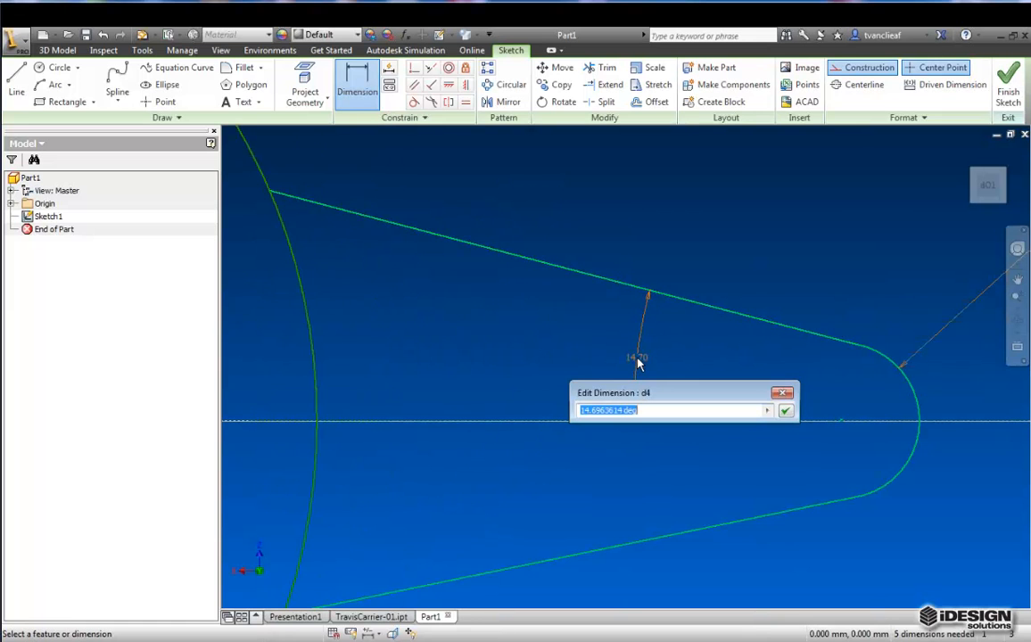
text(20)
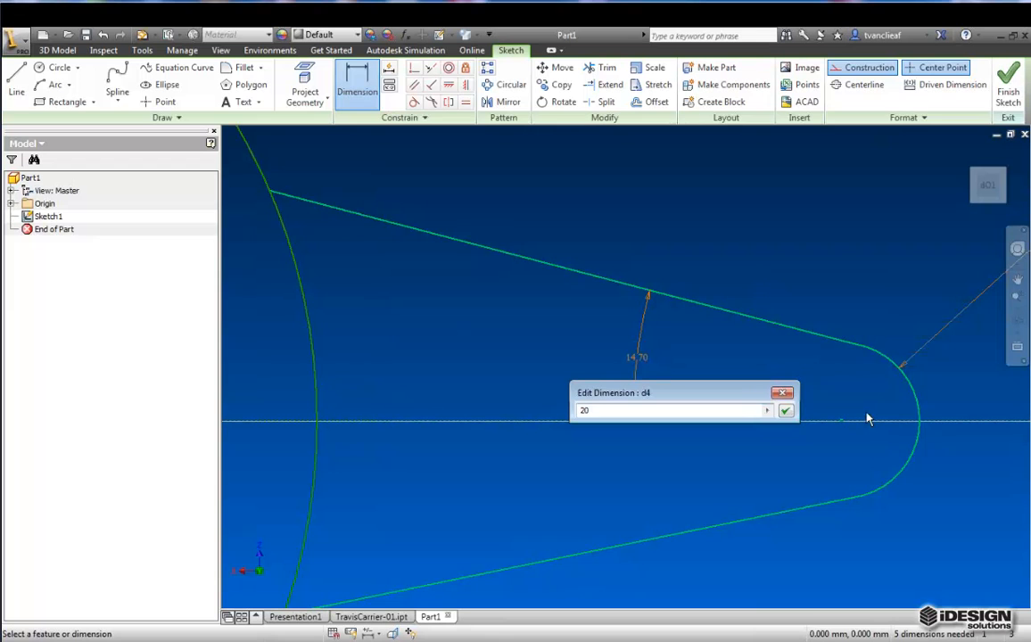
click(786, 412)
scroll(753, 401, down, 3)
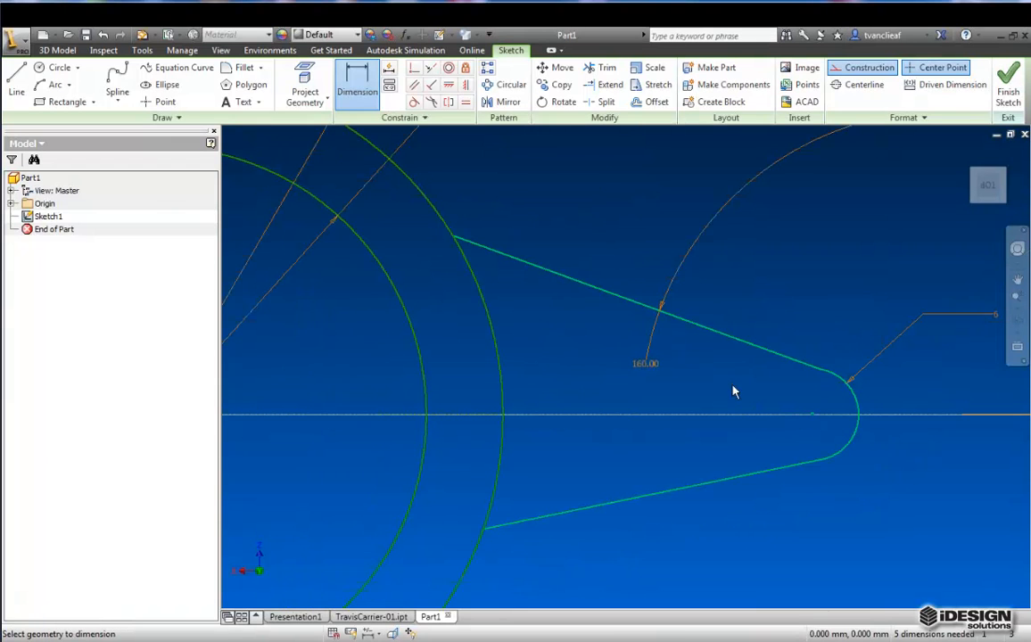
scroll(687, 358, down, 3)
Make the arm's upper and lower lines symmetric about the horizontal construction line.
mouse_move(687, 360)
middle_down()
mouse_move(651, 329)
mouse_move(620, 359)
mouse_move(593, 362)
middle_up()
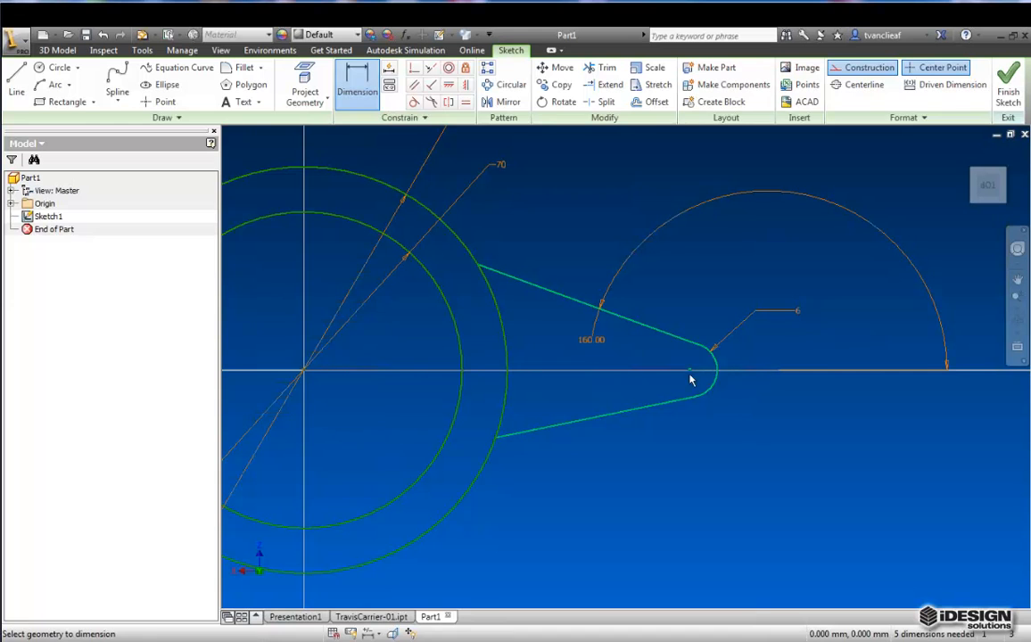
middle_drag(572, 391, 568, 394)
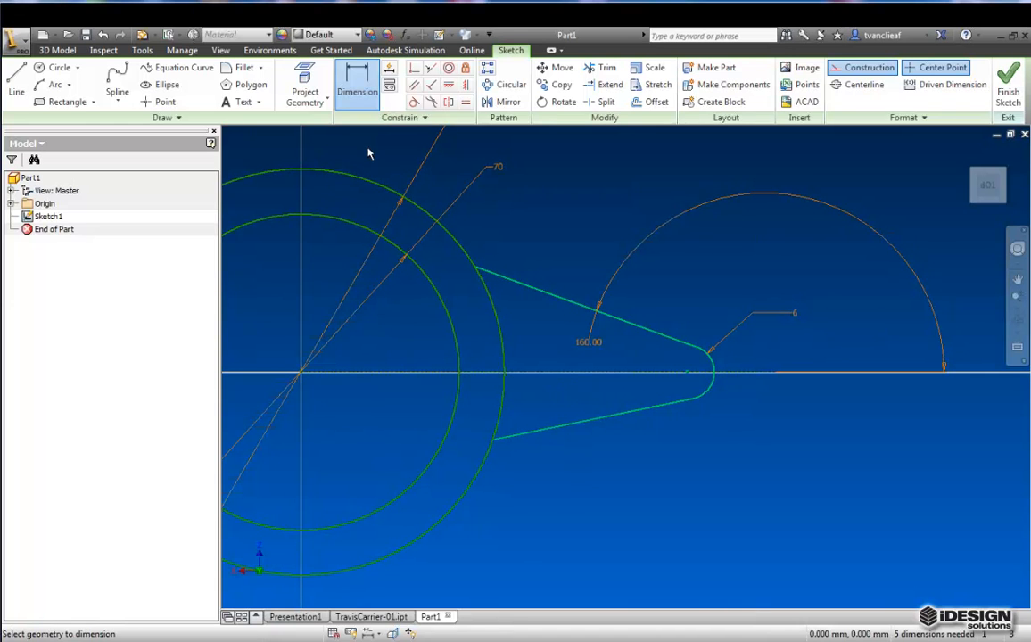
click(448, 102)
click(617, 319)
click(617, 415)
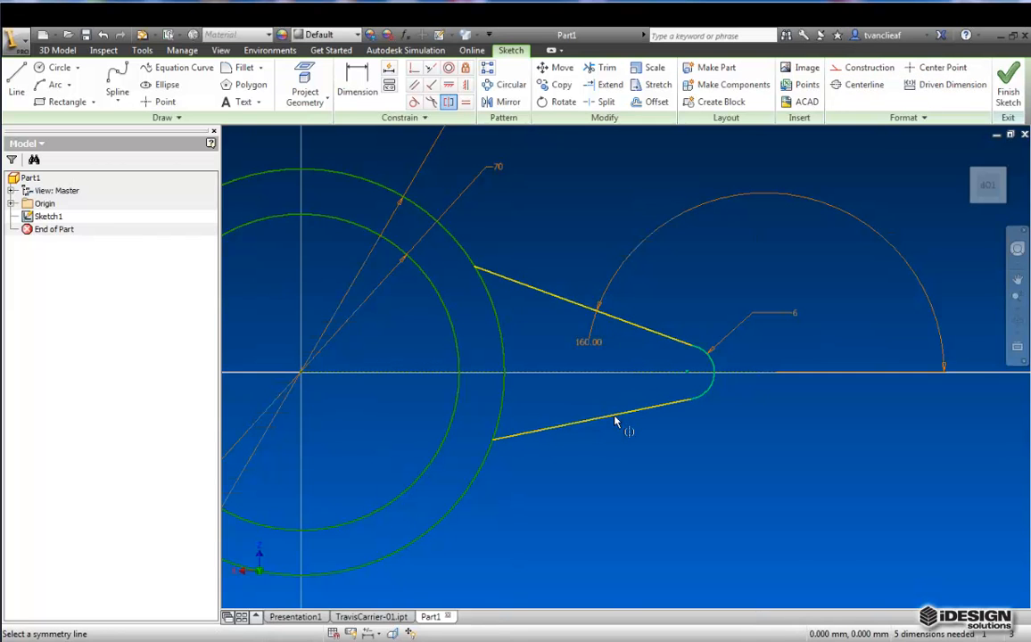
click(614, 373)
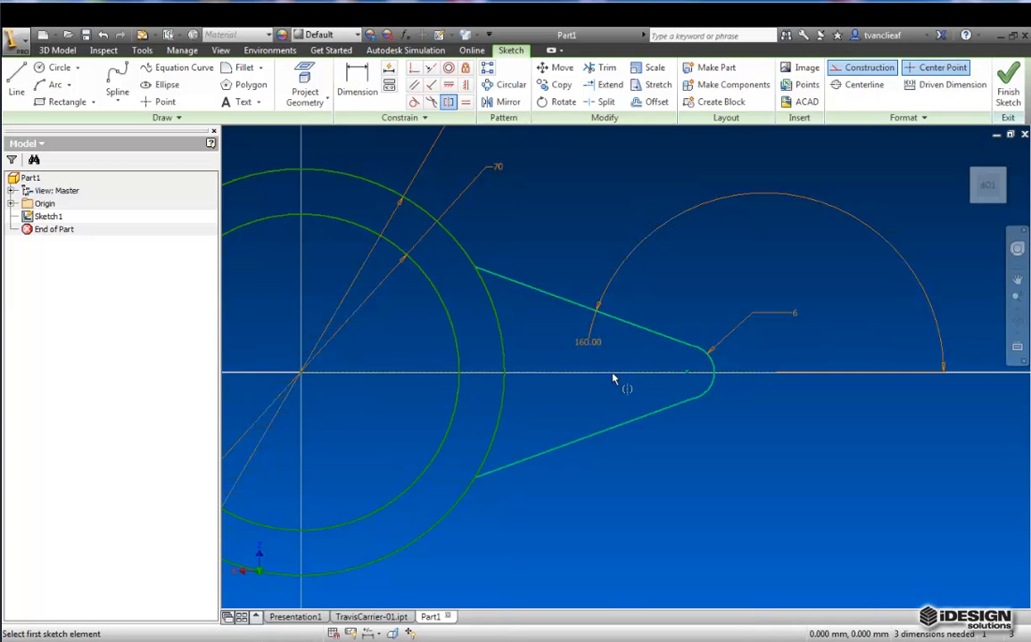
middle_drag(622, 353, 593, 346)
key(Escape)
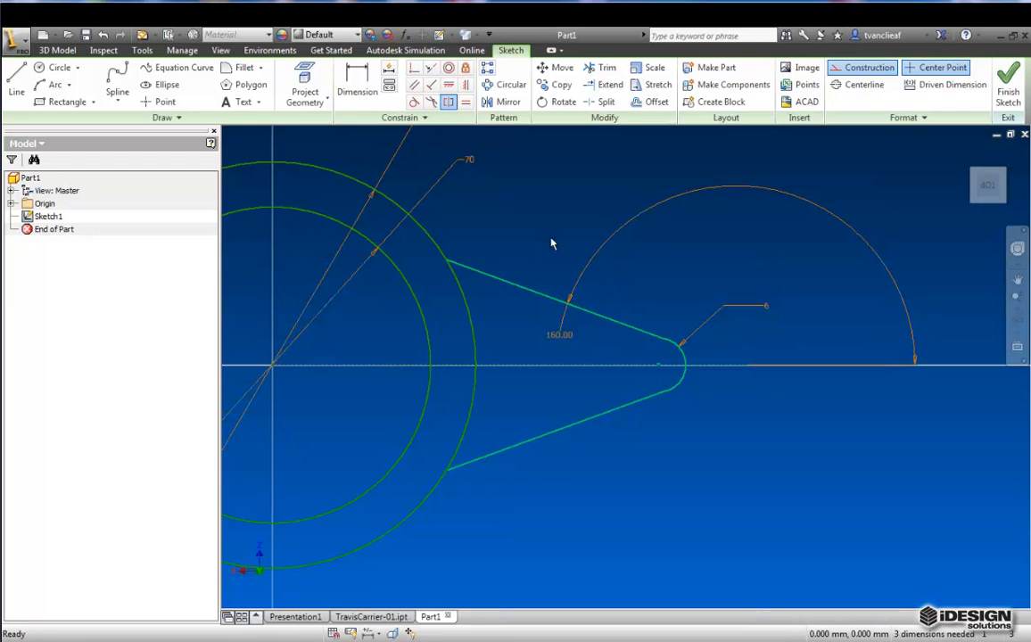
Constrain the arm's upper line tangent to its rounded end arc.
click(414, 102)
click(665, 339)
click(678, 353)
scroll(553, 344, down, 2)
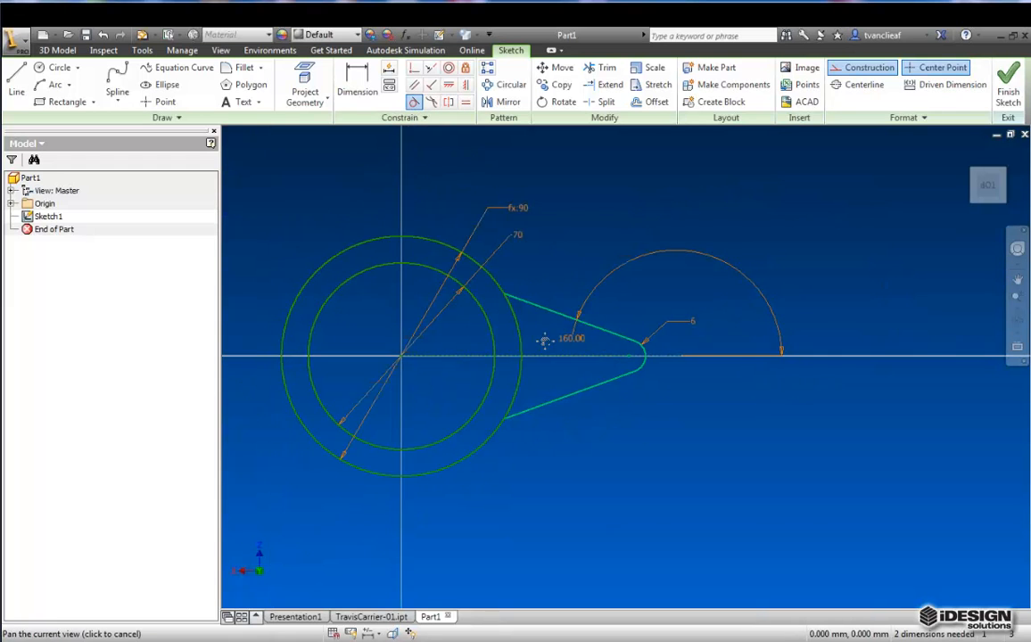
scroll(553, 366, up, 3)
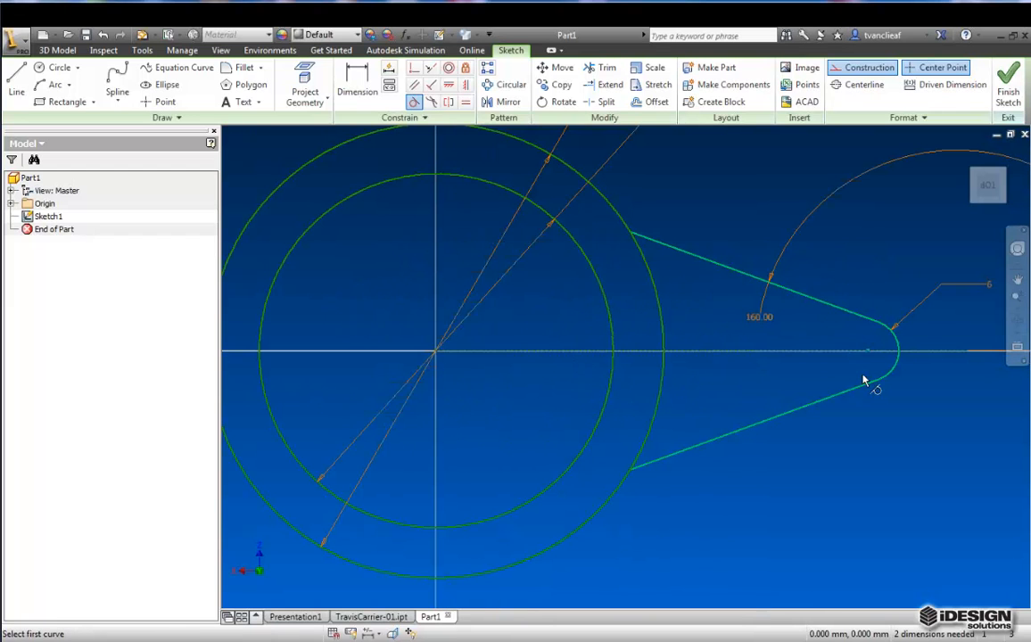
Dimension the distance from the circles' centre to the end arc's centre as 60 mm and finish the sketch.
click(357, 85)
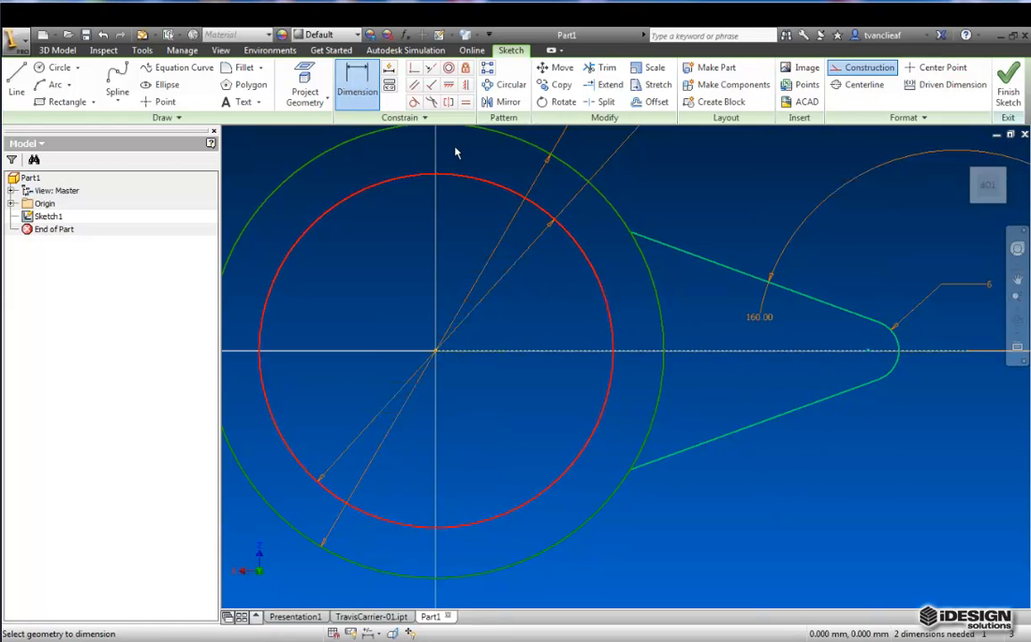
click(362, 85)
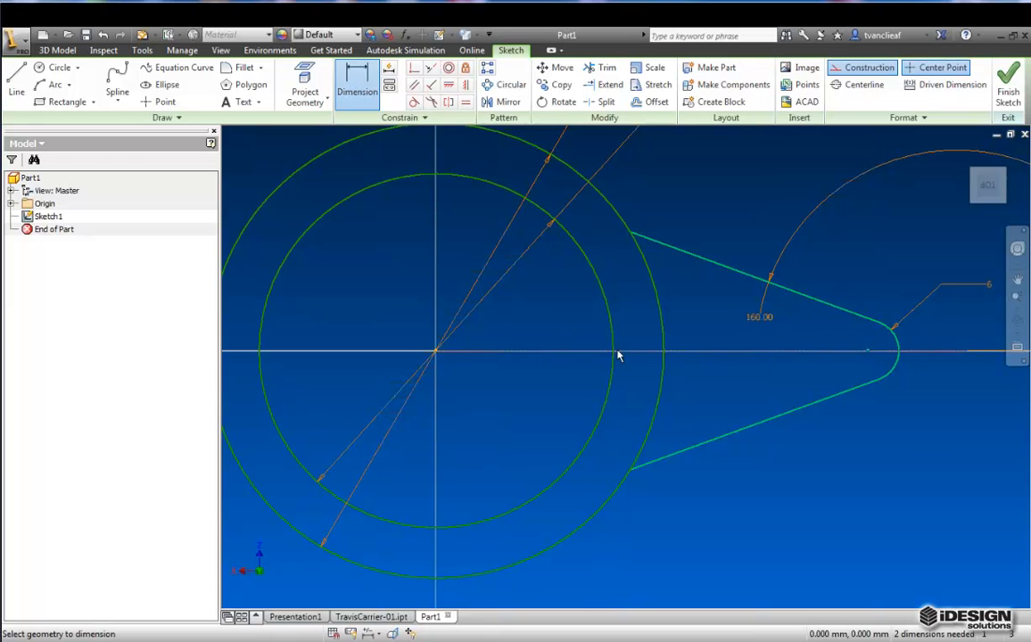
click(868, 354)
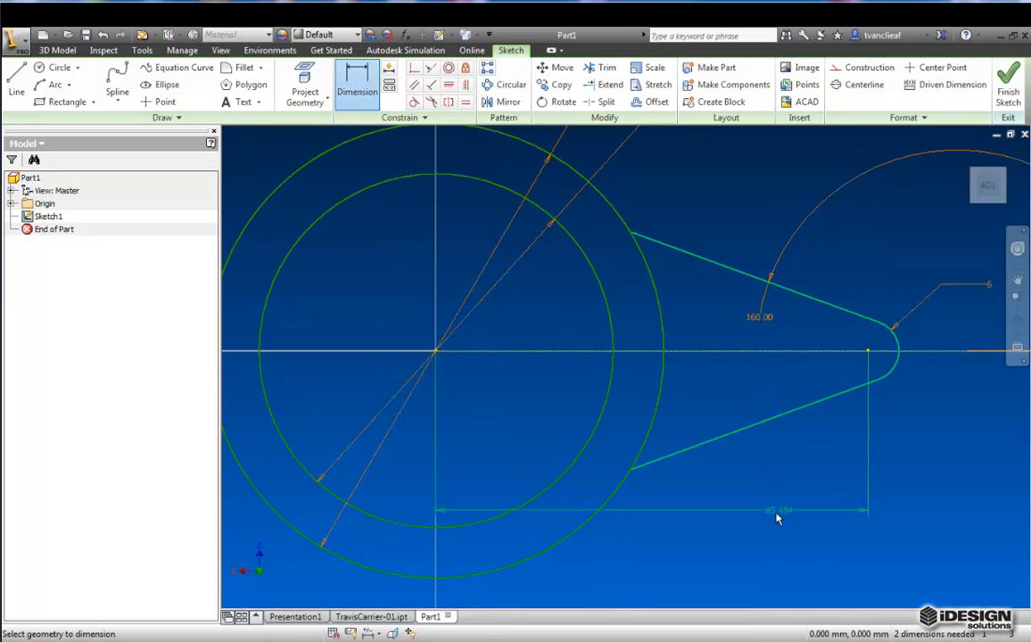
click(774, 528)
text(6)
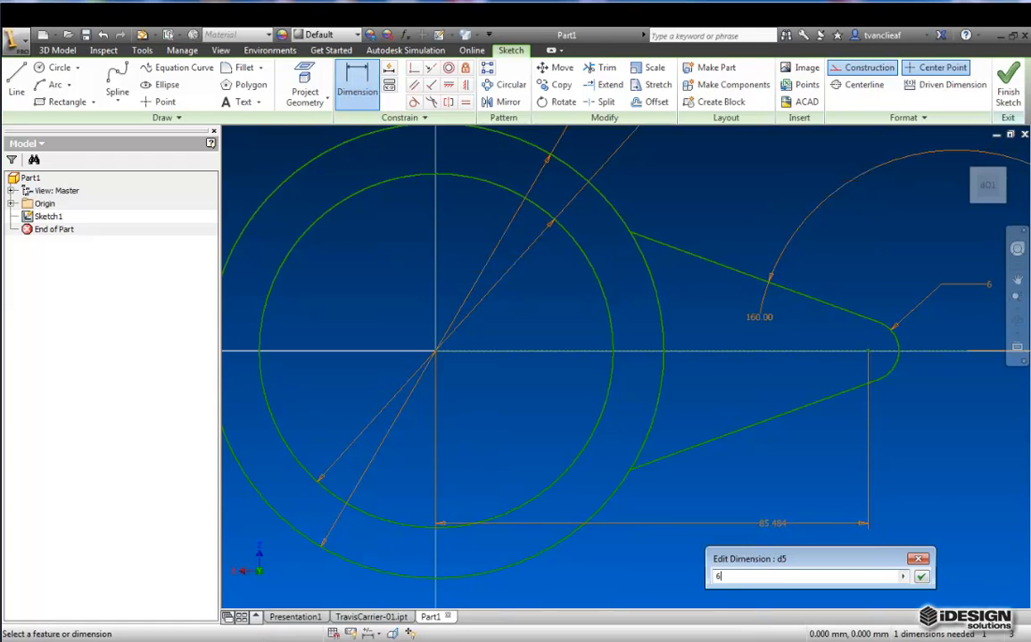
text(0)
key(Return)
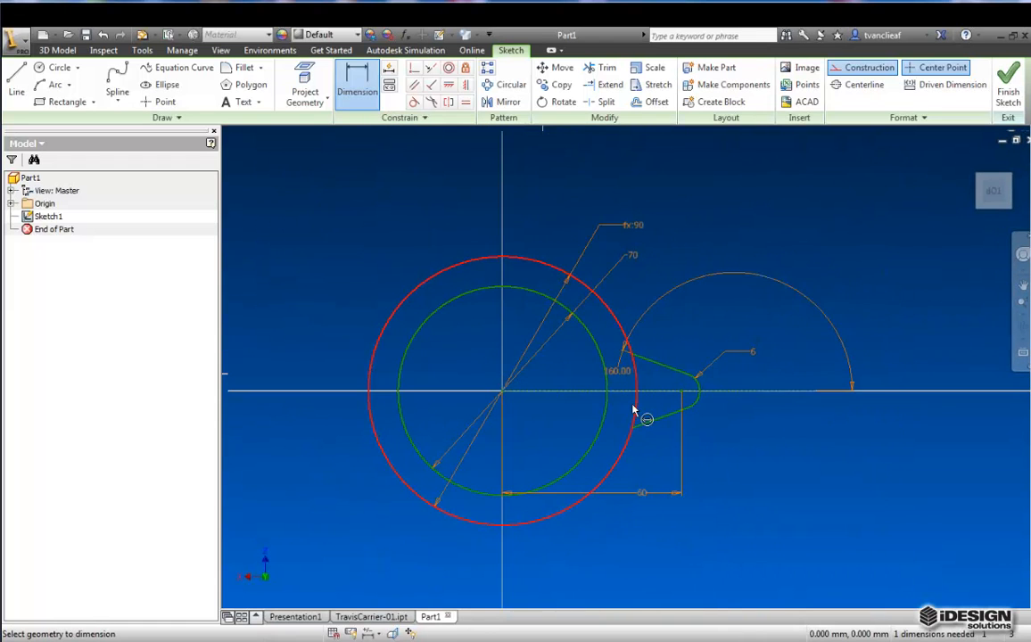
click(1008, 84)
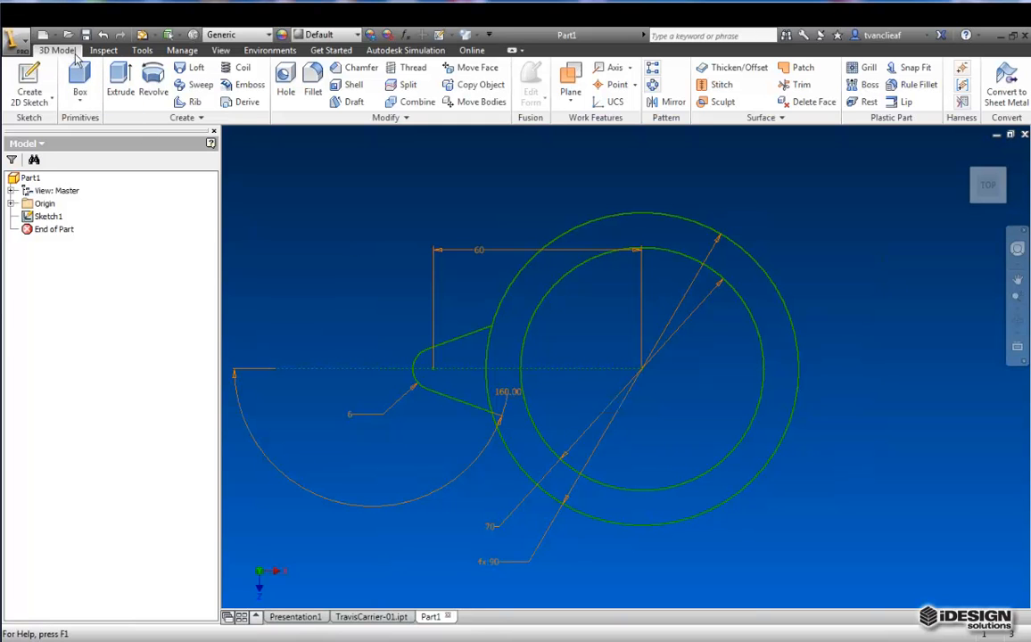
Extrude the ring profile between the two circles symmetrically by 40 mm as a new solid.
click(1017, 279)
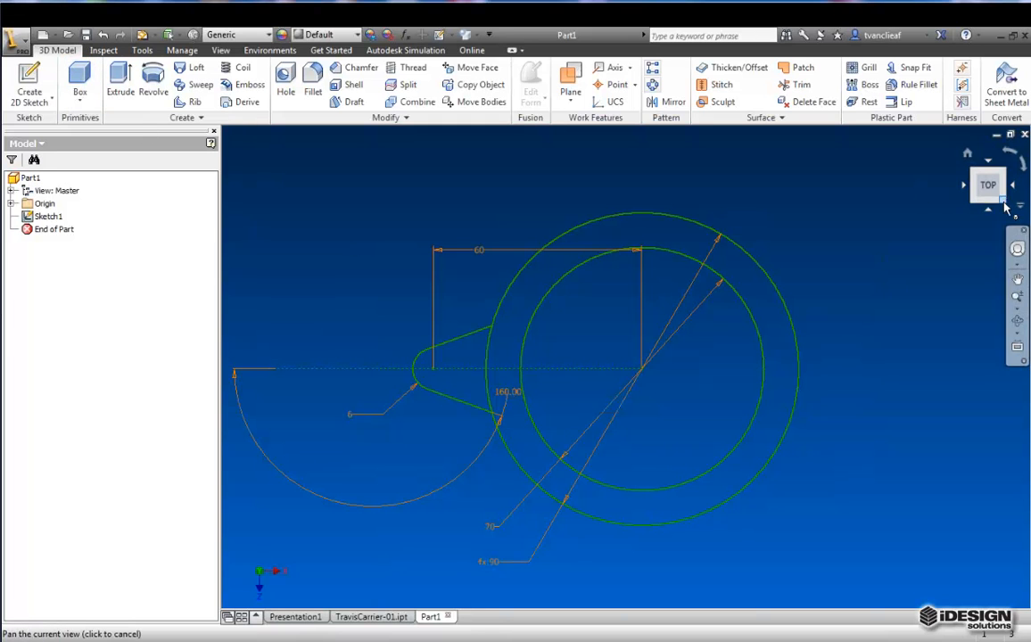
drag(988, 185, 982, 143)
click(122, 89)
middle_drag(644, 271, 715, 319)
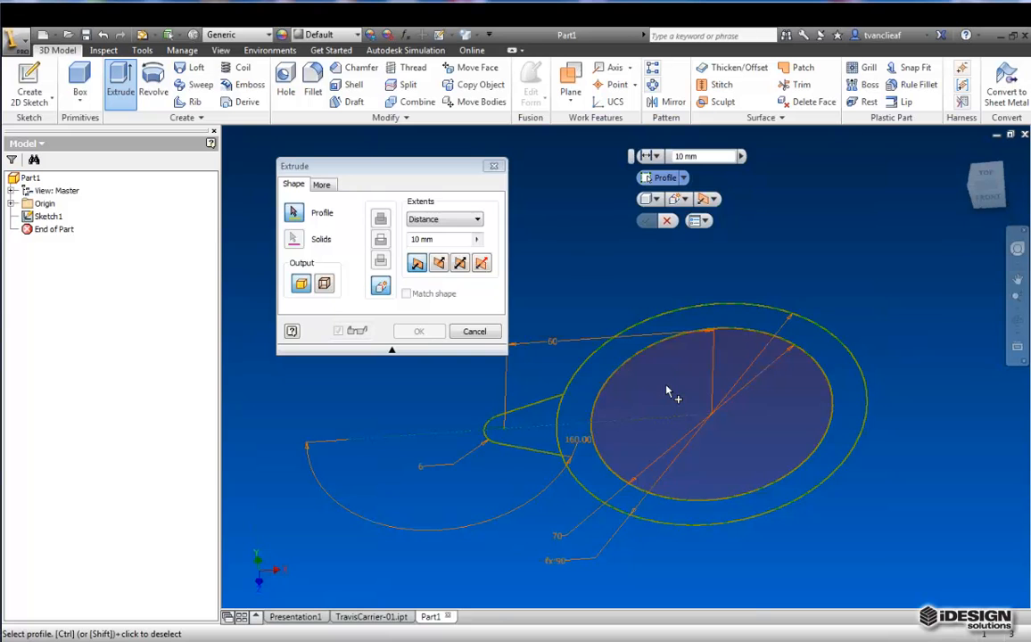
click(597, 373)
middle_drag(642, 402, 573, 410)
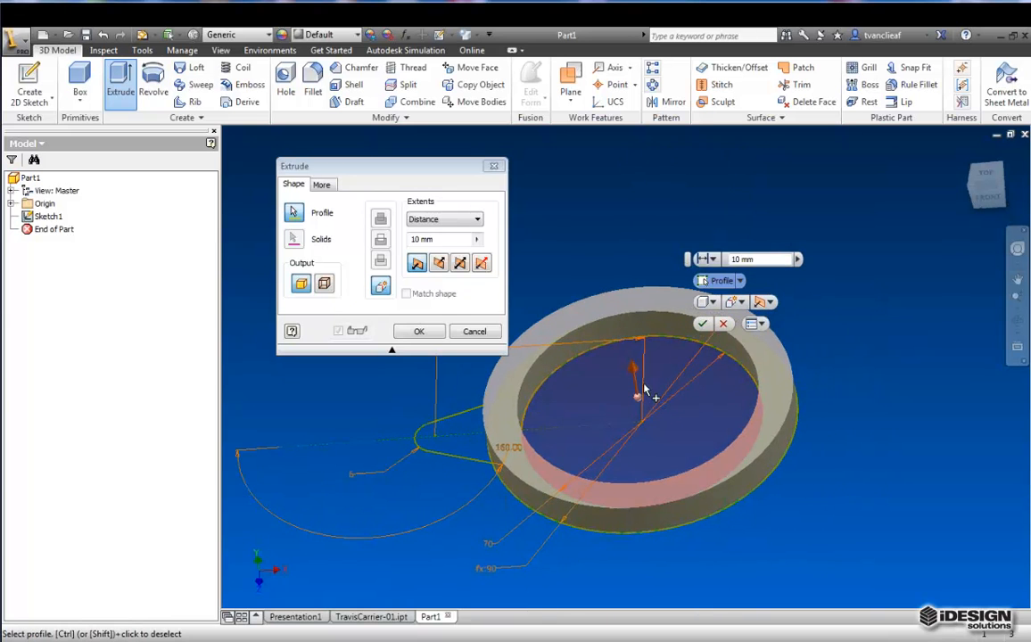
click(459, 264)
double_click(417, 239)
text(4)
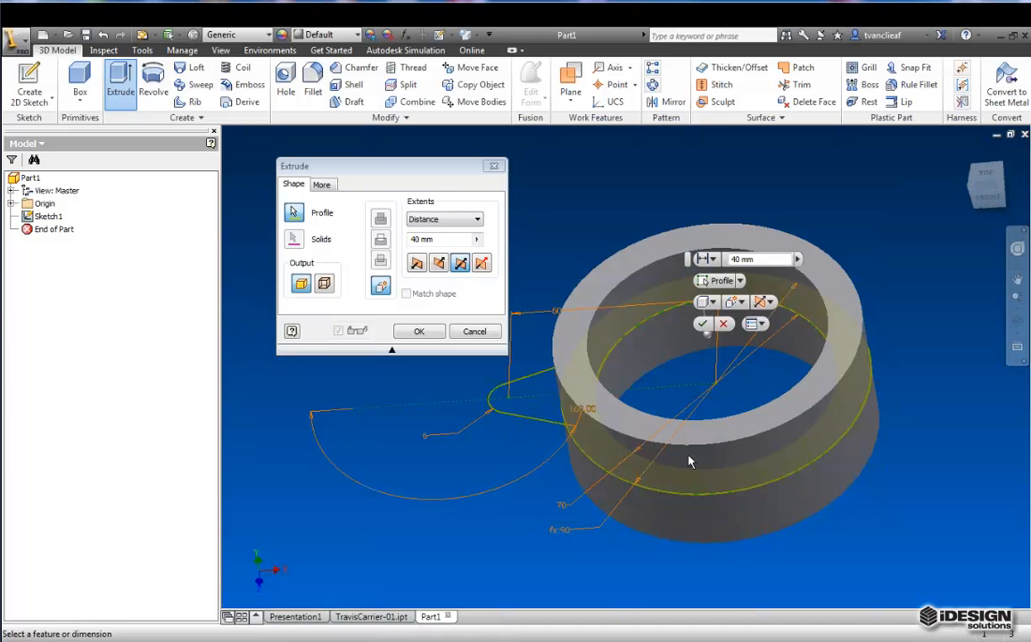
click(417, 331)
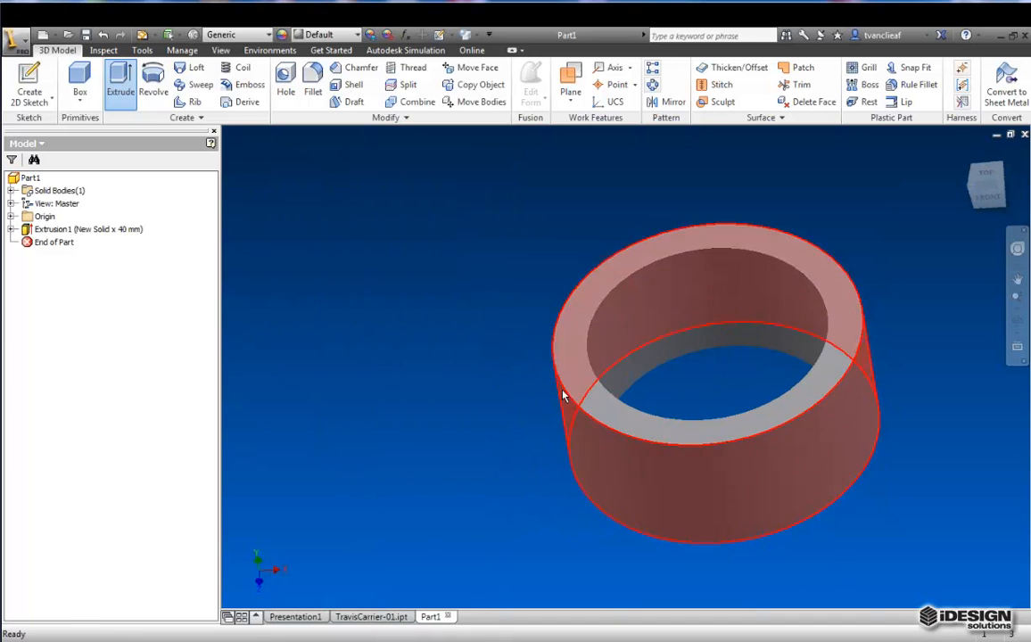
Share the sketch used by the ring extrusion so that its arm profile is available for another feature.
middle_drag(563, 368, 463, 352)
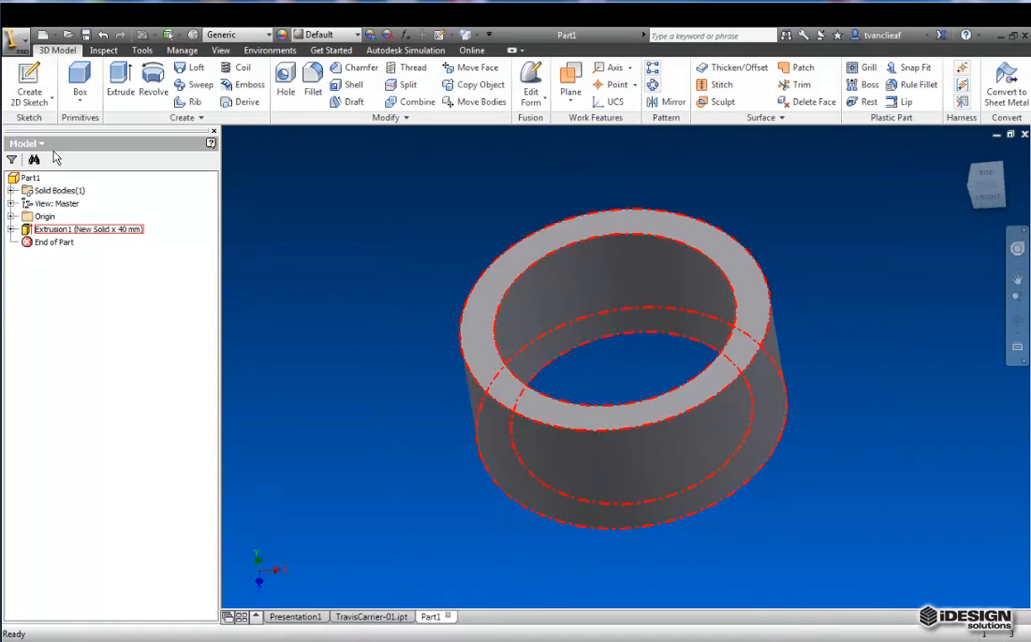
click(11, 230)
click(60, 242)
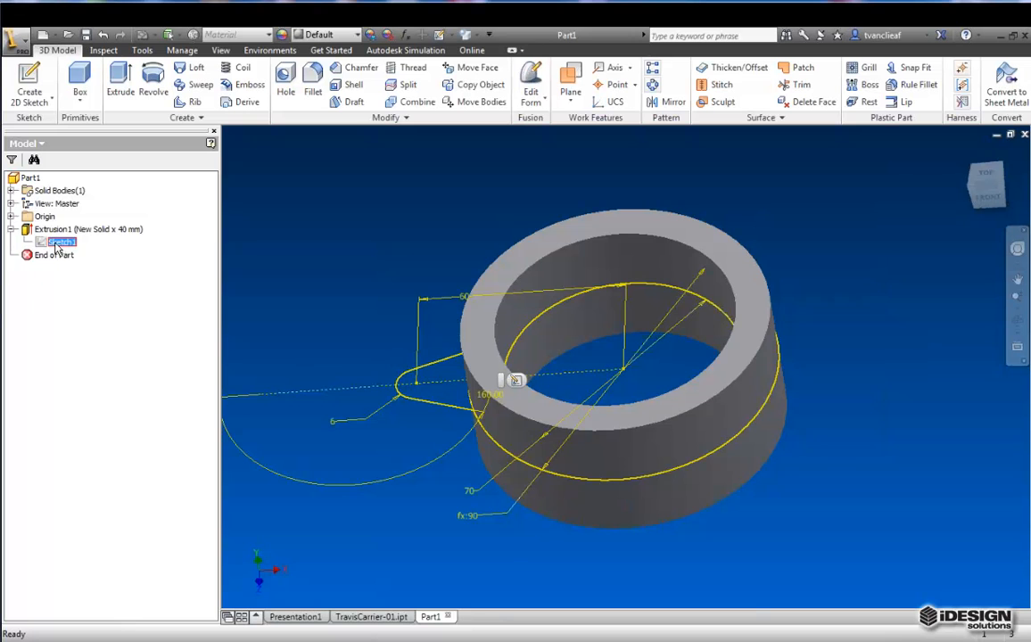
right_click(61, 244)
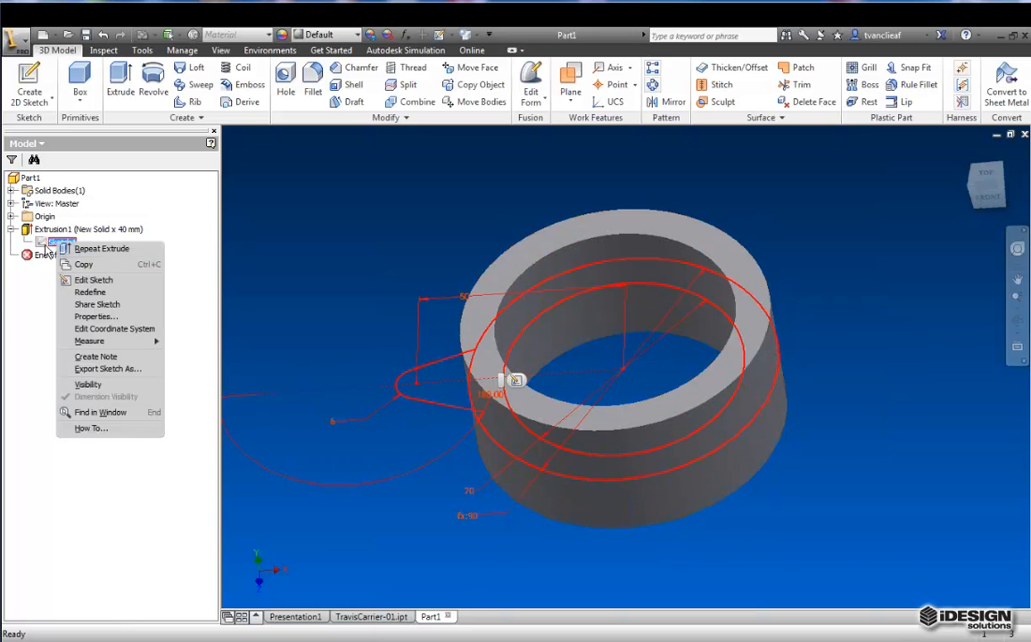
click(96, 304)
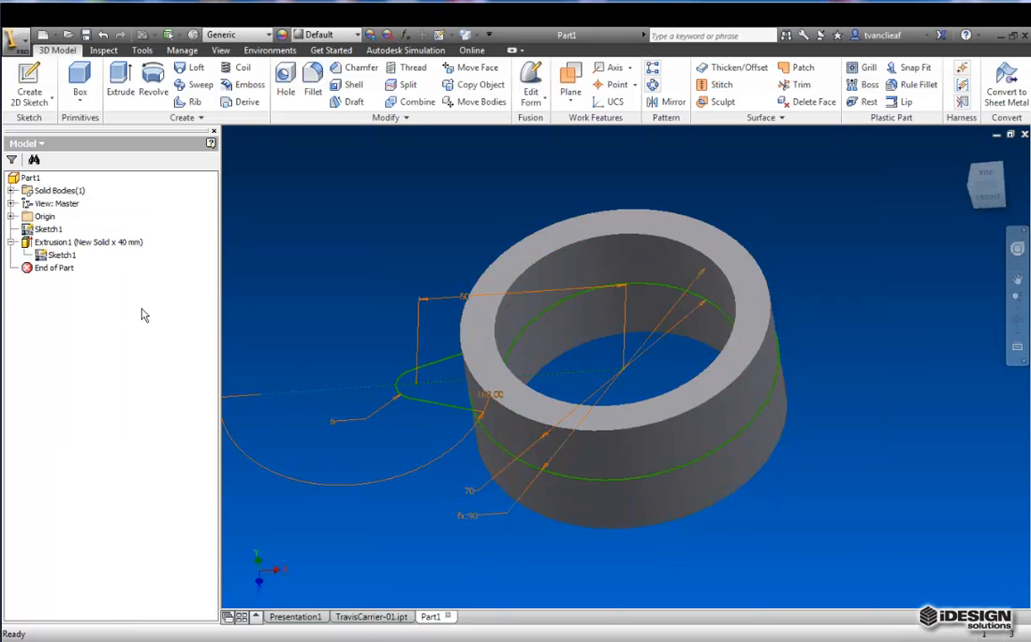
Extrude the arm profile symmetrically by 12 mm, joining it to the ring.
middle_drag(384, 381, 435, 368)
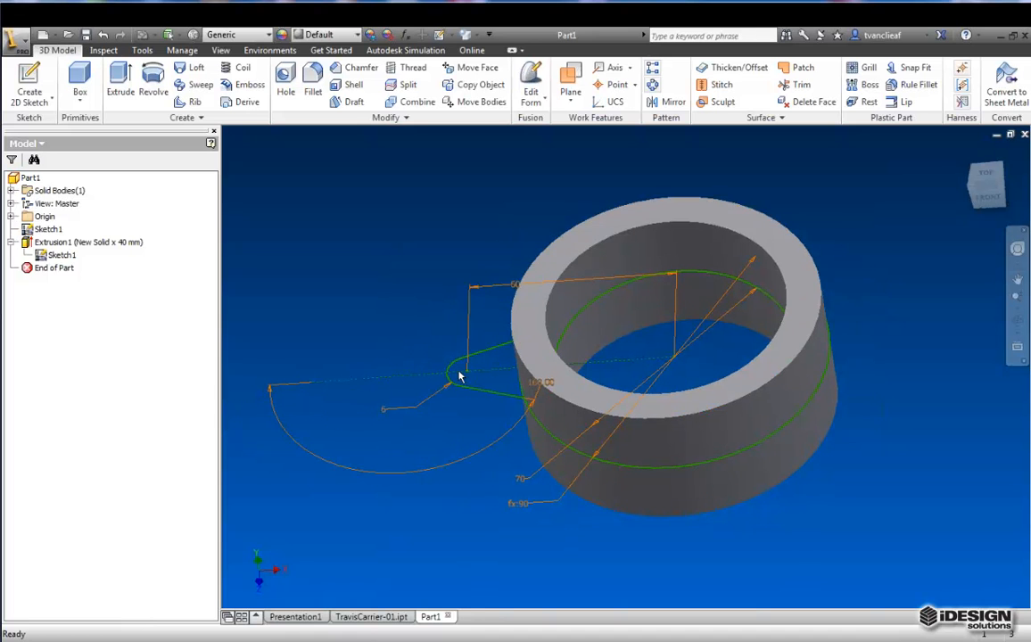
click(121, 82)
middle_drag(499, 381, 564, 396)
click(571, 390)
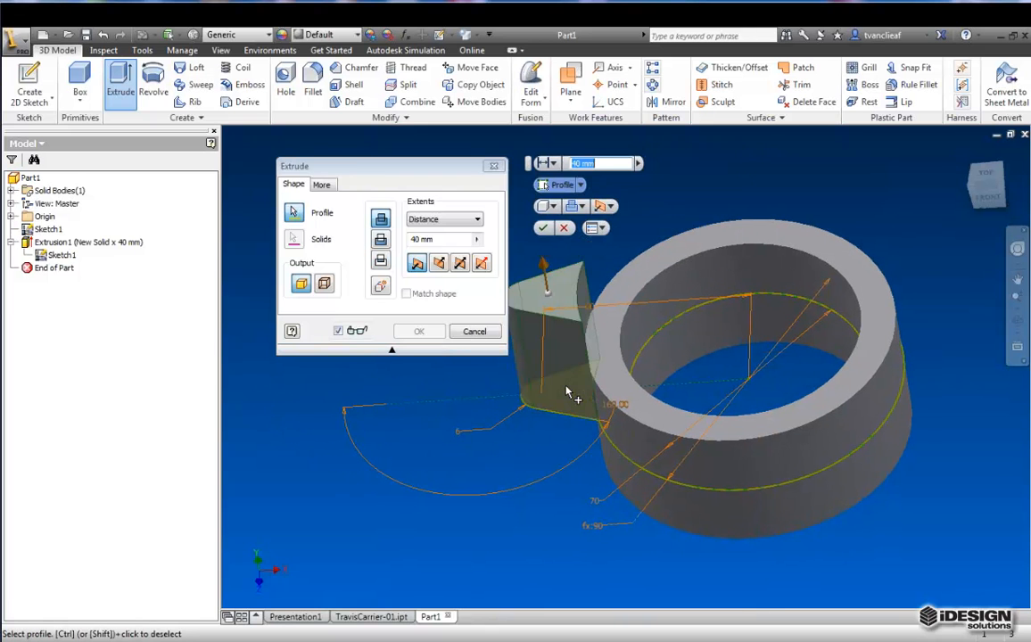
click(460, 263)
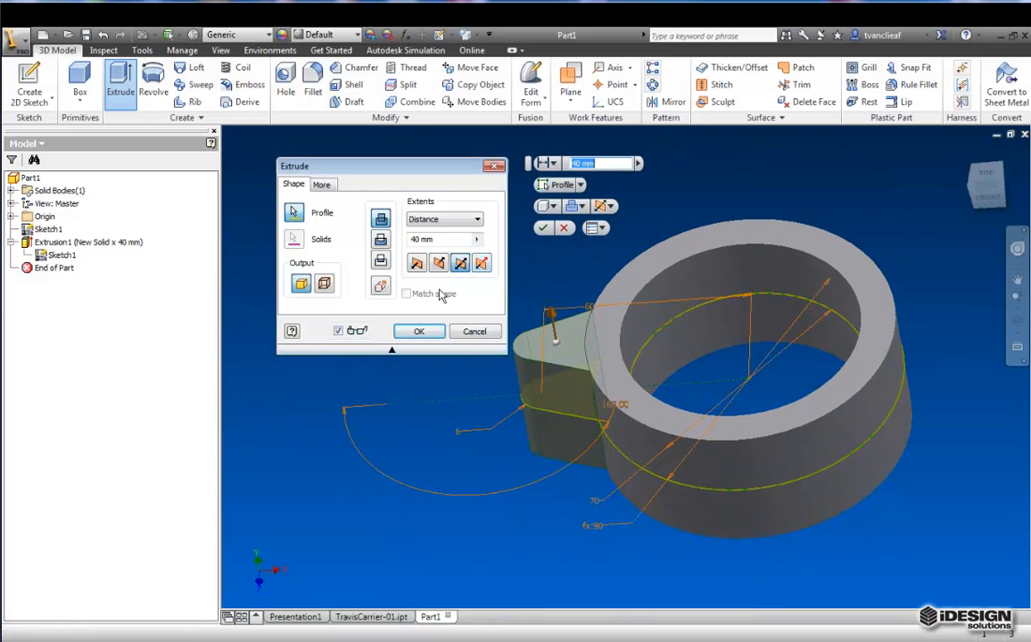
double_click(415, 239)
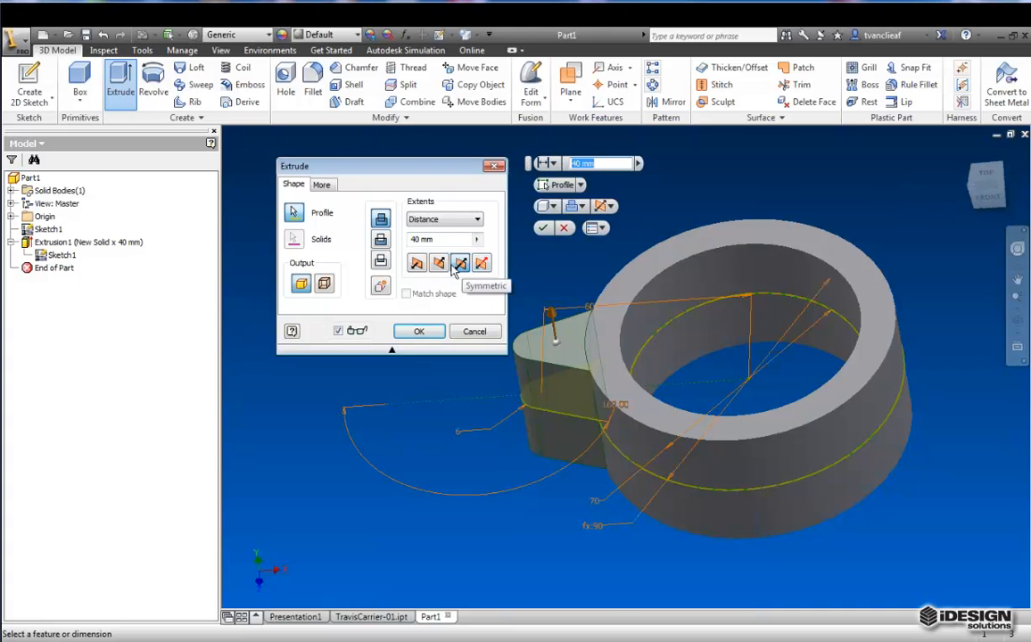
text(12)
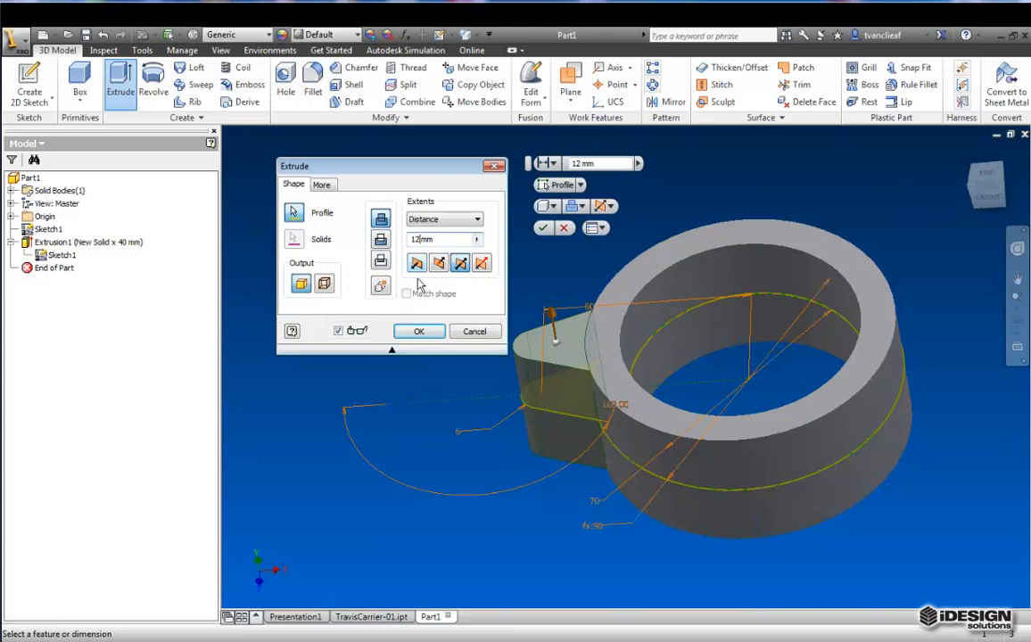
click(415, 334)
Turn off the visibility of the shared sketch.
middle_drag(504, 411, 406, 371)
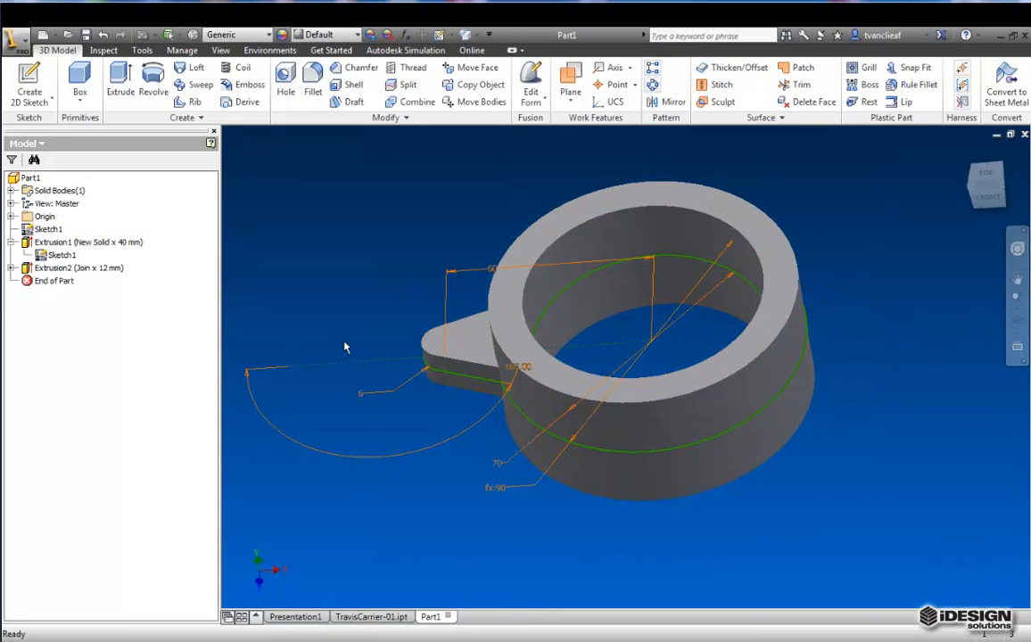
right_click(41, 230)
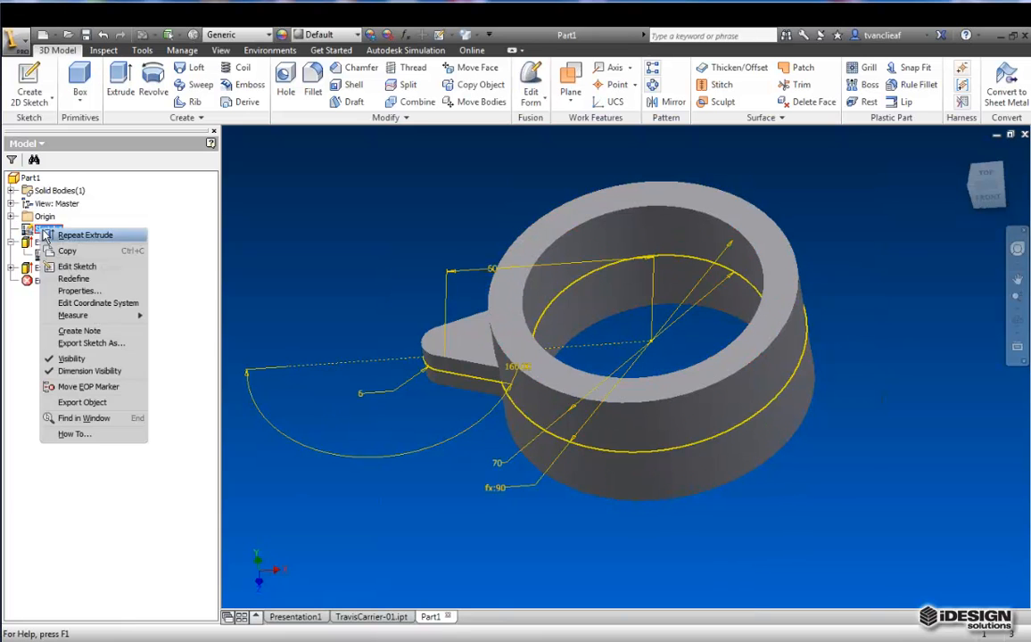
click(68, 358)
middle_drag(344, 381, 311, 409)
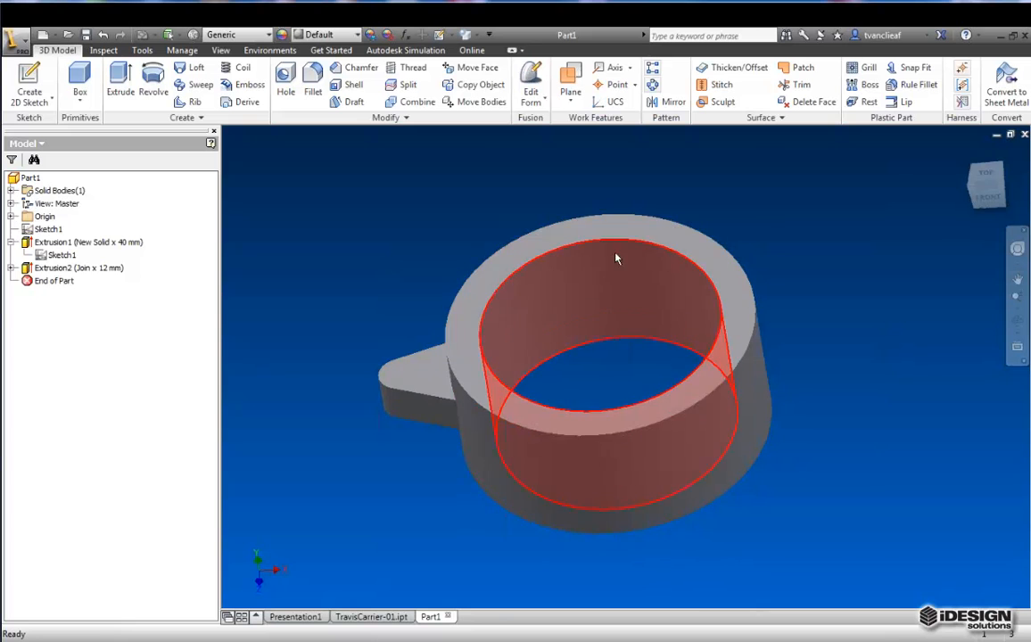
Circular-pattern the arm extrusion around the ring's axis with 6 occurrences over 360 degrees.
mouse_move(986, 184)
mouse_down()
mouse_move(1003, 207)
mouse_move(1023, 178)
mouse_move(996, 182)
mouse_up()
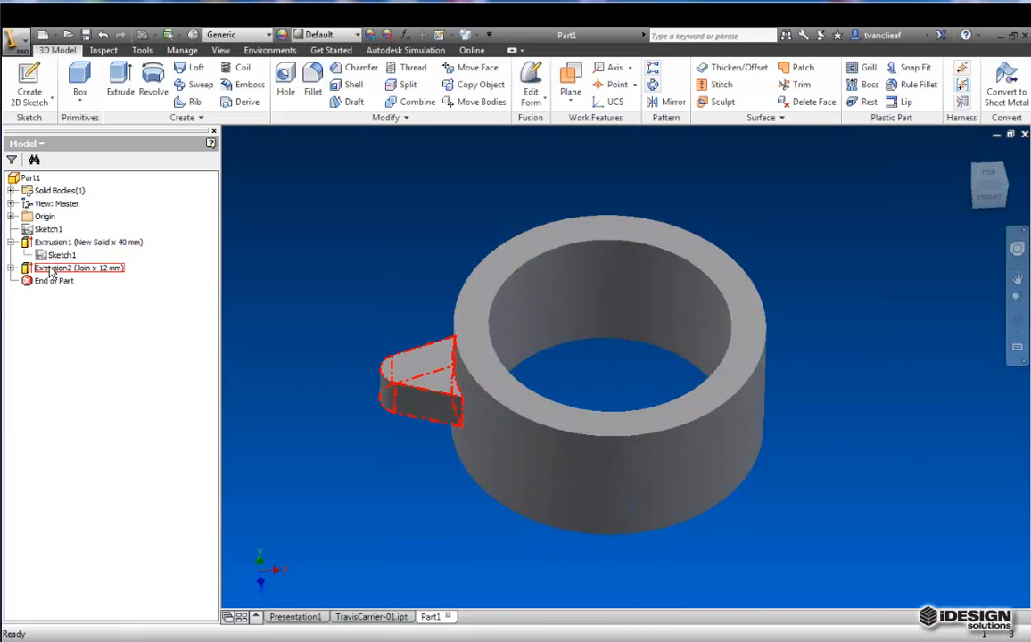
middle_drag(382, 386, 372, 362)
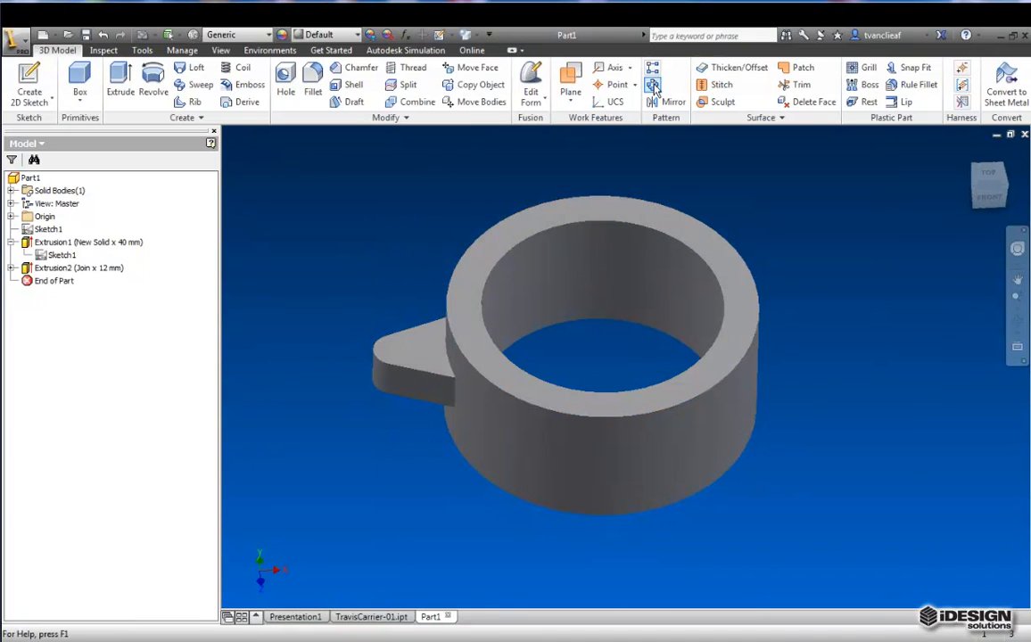
click(654, 87)
middle_drag(571, 178, 621, 179)
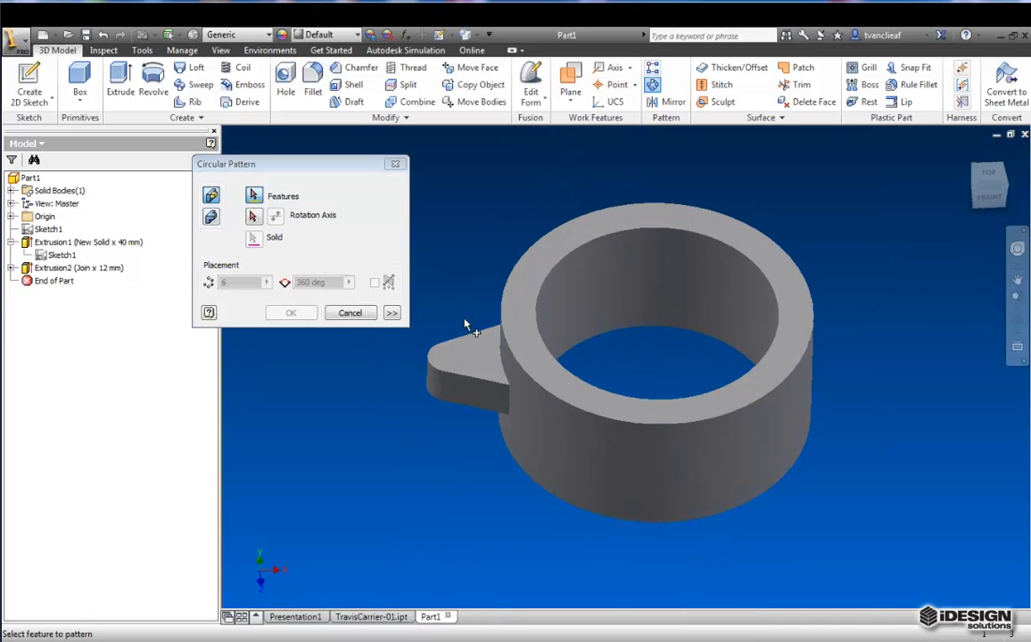
click(464, 368)
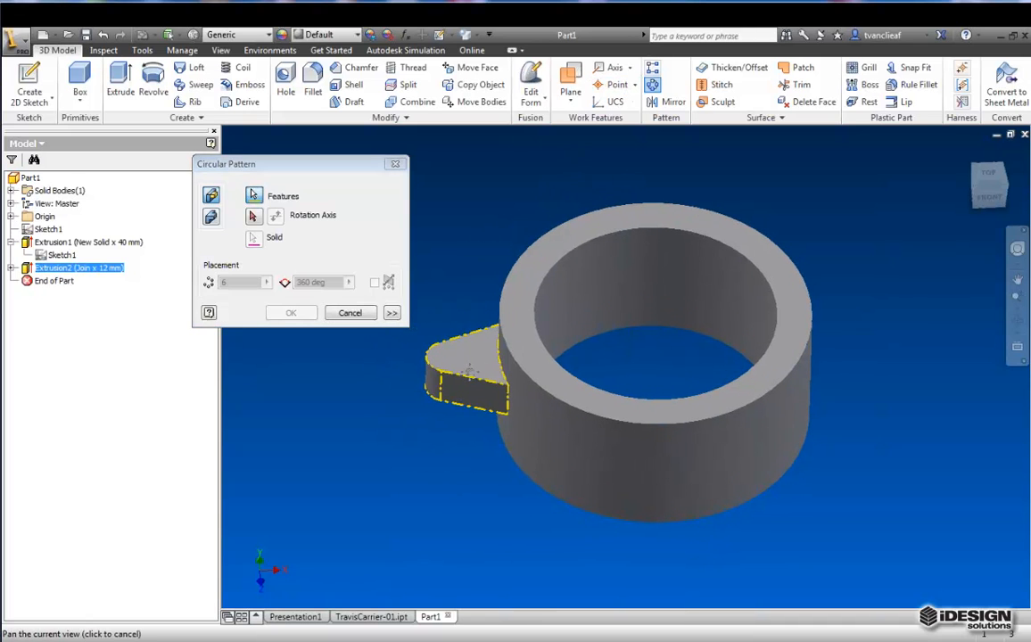
click(253, 215)
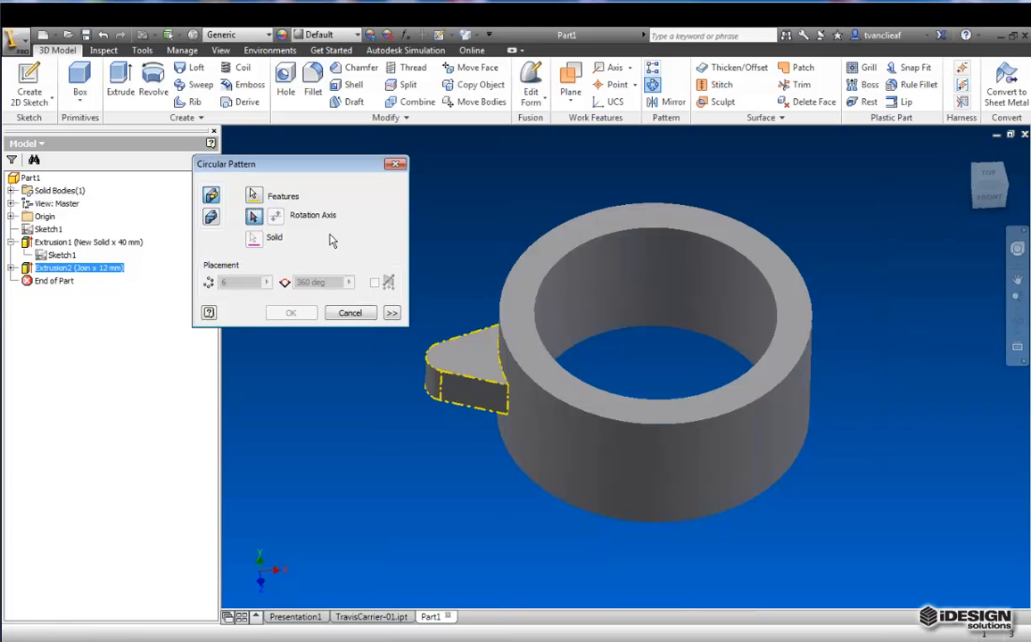
click(635, 277)
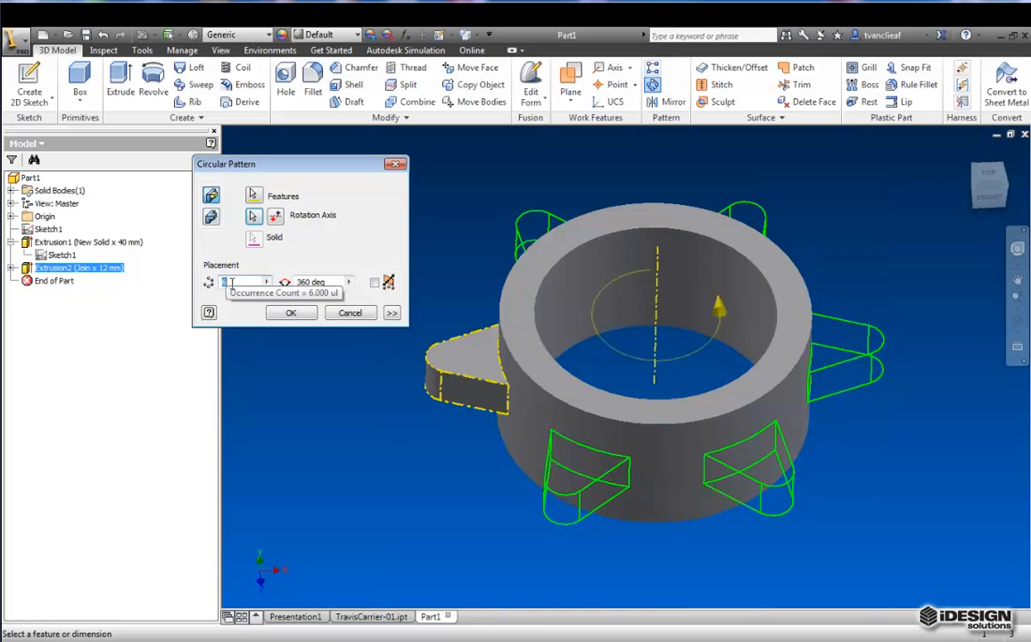
click(291, 313)
Roll the part history back so the End of Part marker sits between the arm extrusion and the circular pattern.
key(F2)
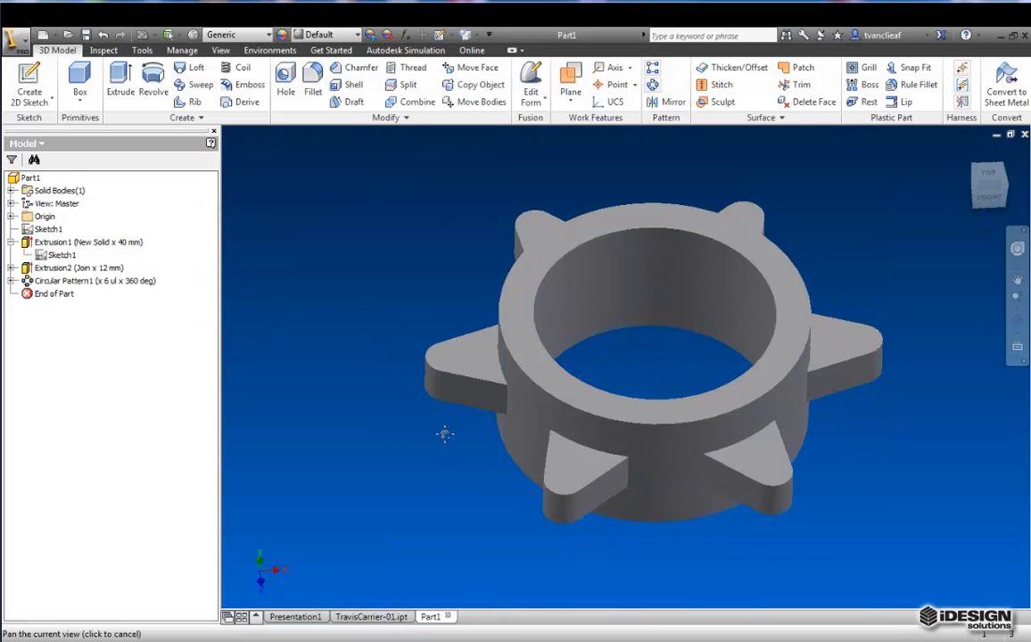
drag(444, 430, 382, 434)
key(Escape)
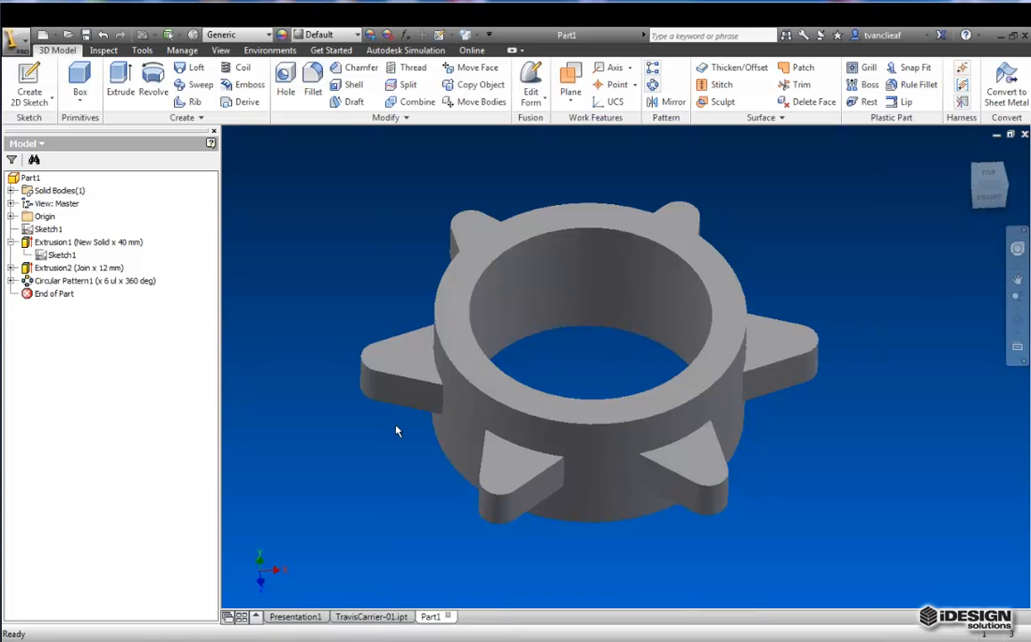
middle_drag(437, 434, 427, 419)
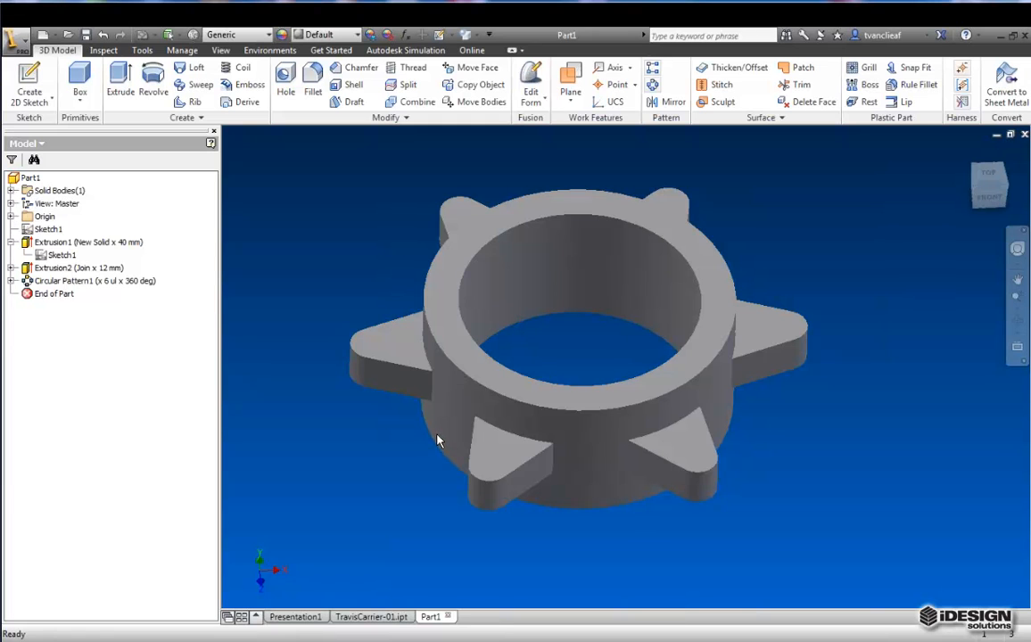
mouse_move(438, 439)
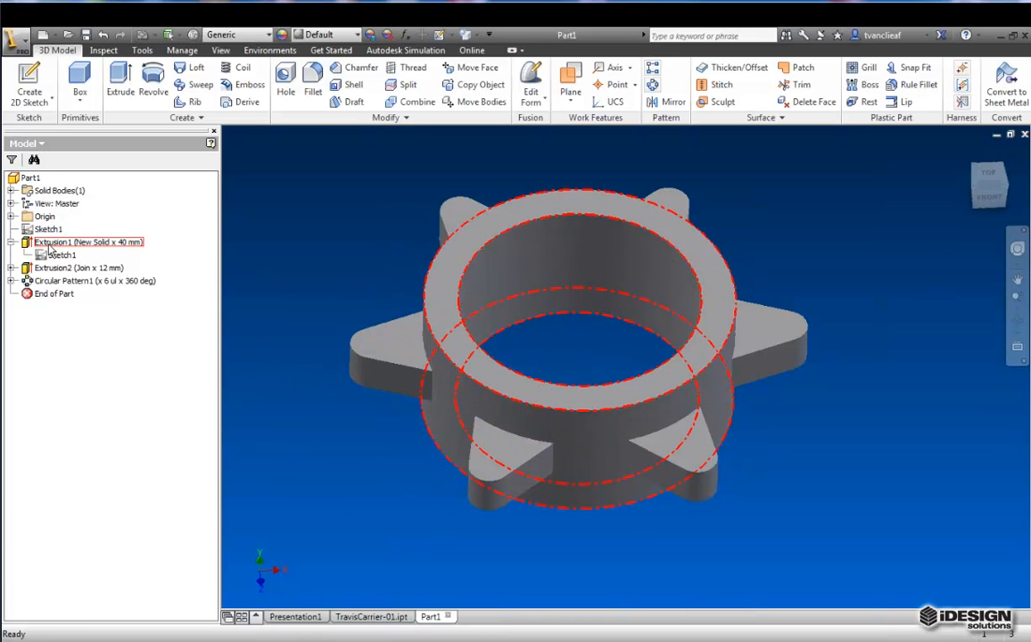
click(55, 294)
click(55, 292)
drag(55, 292, 53, 266)
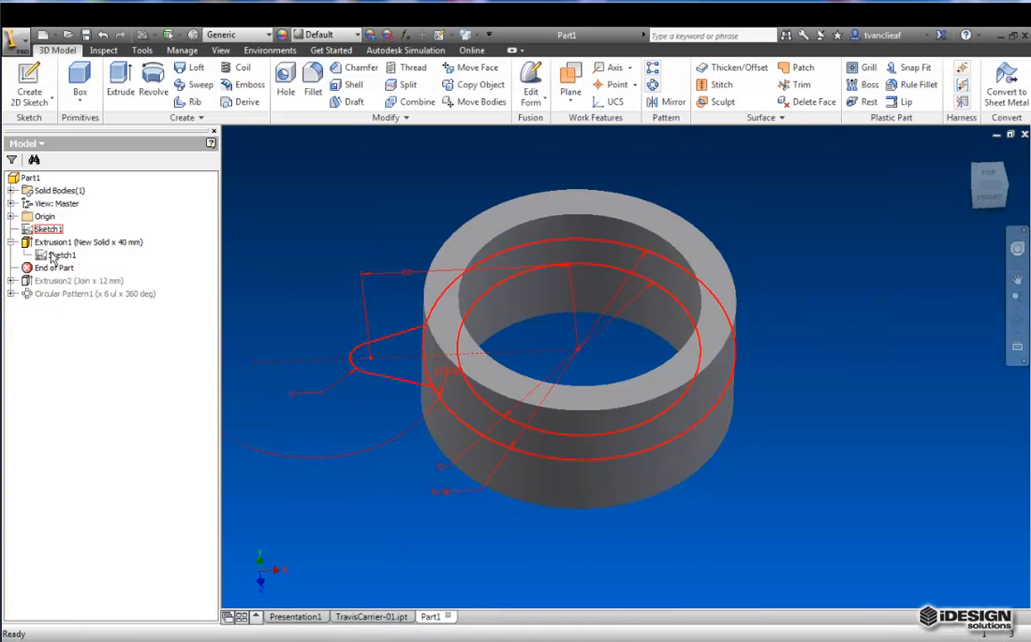
mouse_move(52, 271)
mouse_down()
mouse_move(55, 303)
mouse_move(43, 277)
mouse_move(40, 287)
mouse_up()
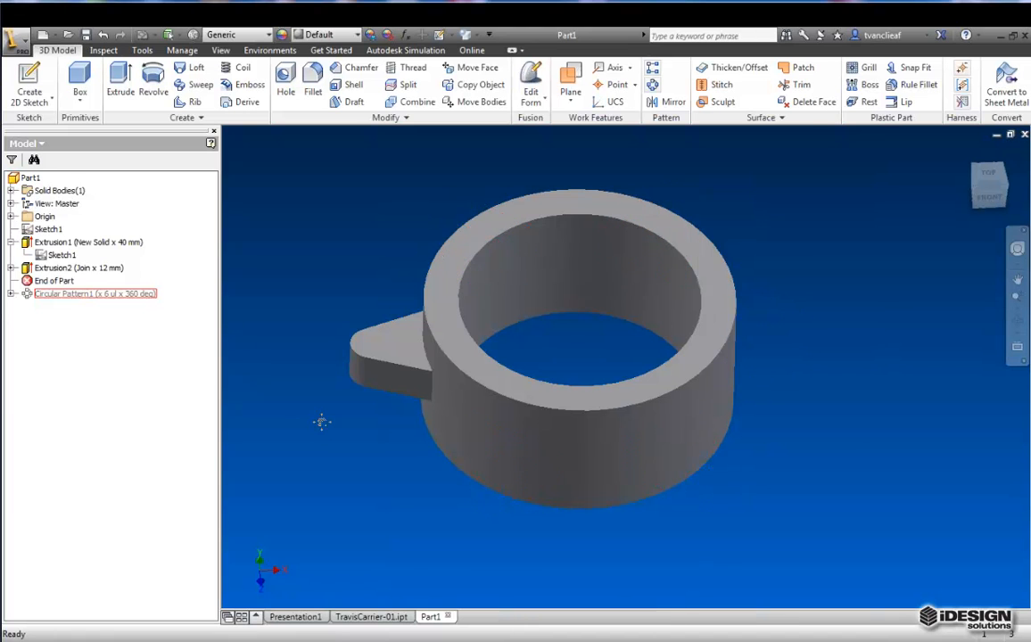
Apply a constant 2 mm fillet to all edges of the arm, including those where it meets the ring.
shift+middle_drag(323, 426, 387, 383)
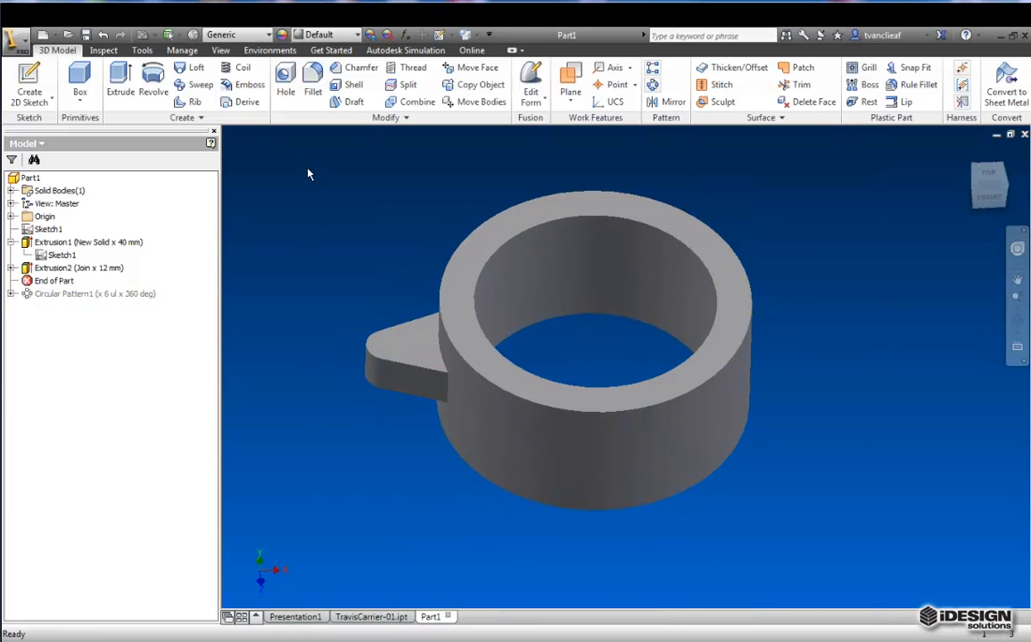
click(312, 85)
middle_drag(436, 367, 567, 367)
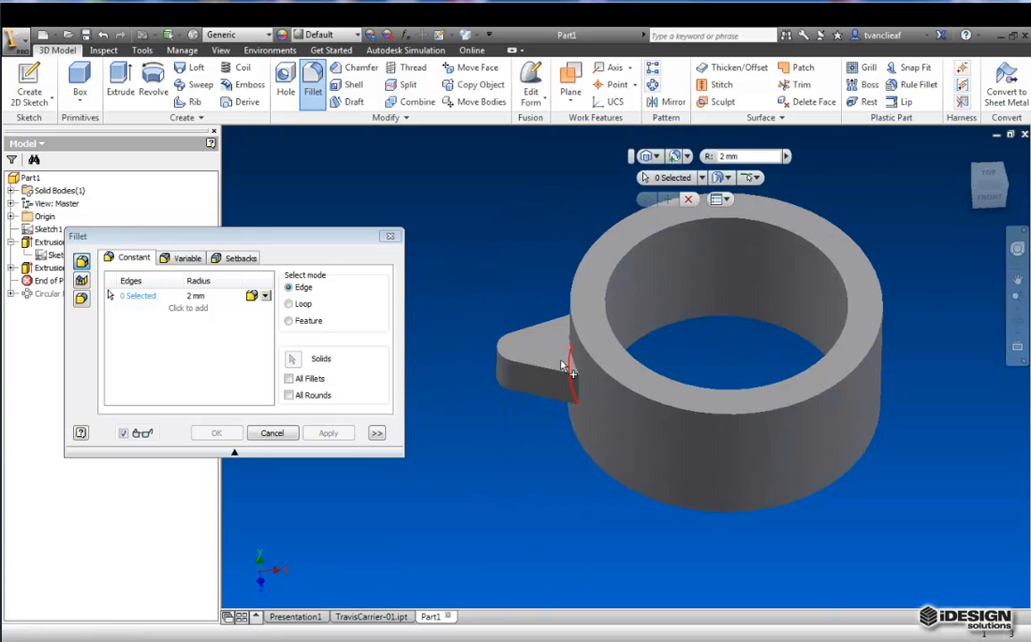
scroll(568, 368, up, 3)
click(534, 371)
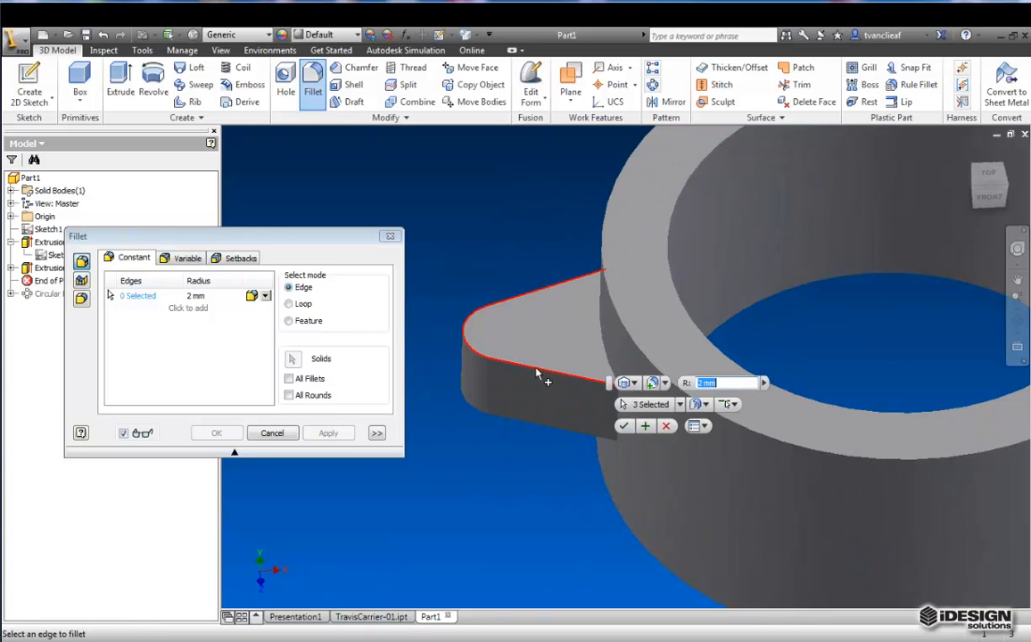
click(526, 426)
click(614, 412)
shift+middle_drag(614, 412, 564, 428)
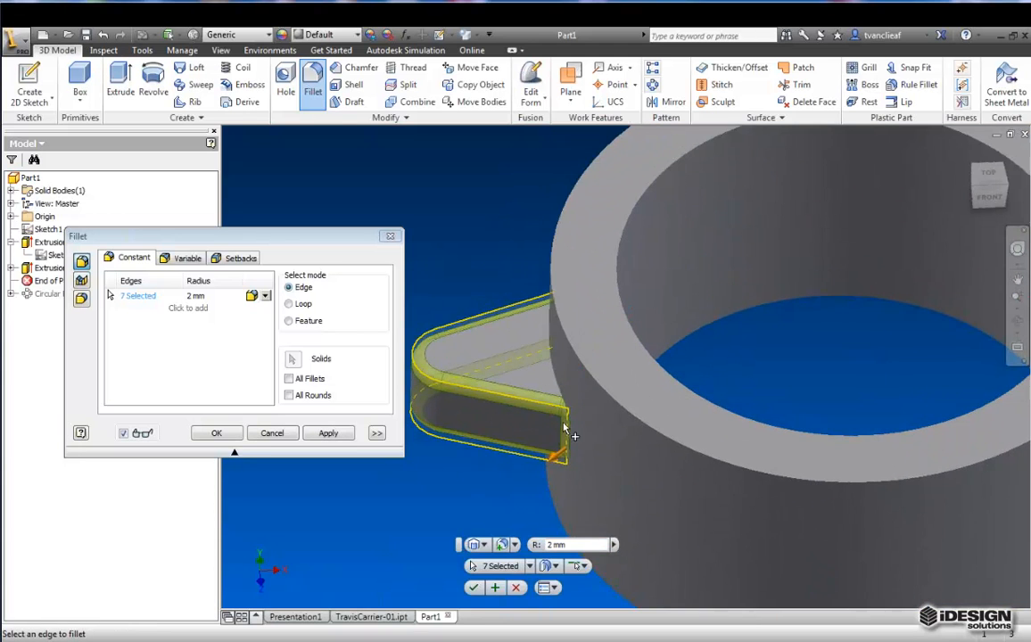
drag(986, 197, 1007, 190)
mouse_move(571, 386)
shift+middle_down()
mouse_move(573, 332)
mouse_move(572, 386)
shift+middle_up()
click(581, 419)
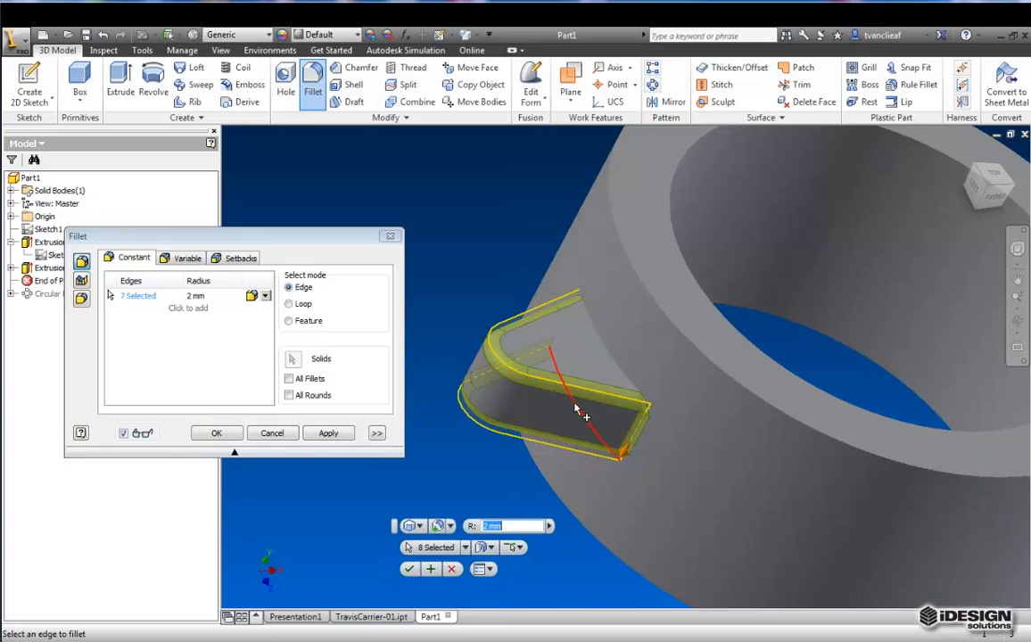
click(610, 348)
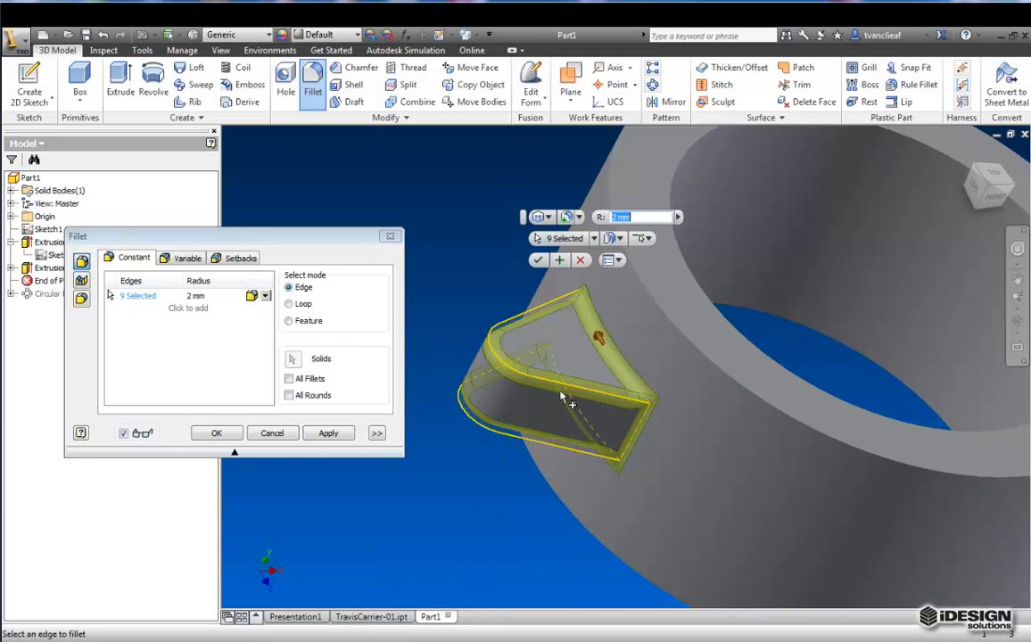
click(548, 312)
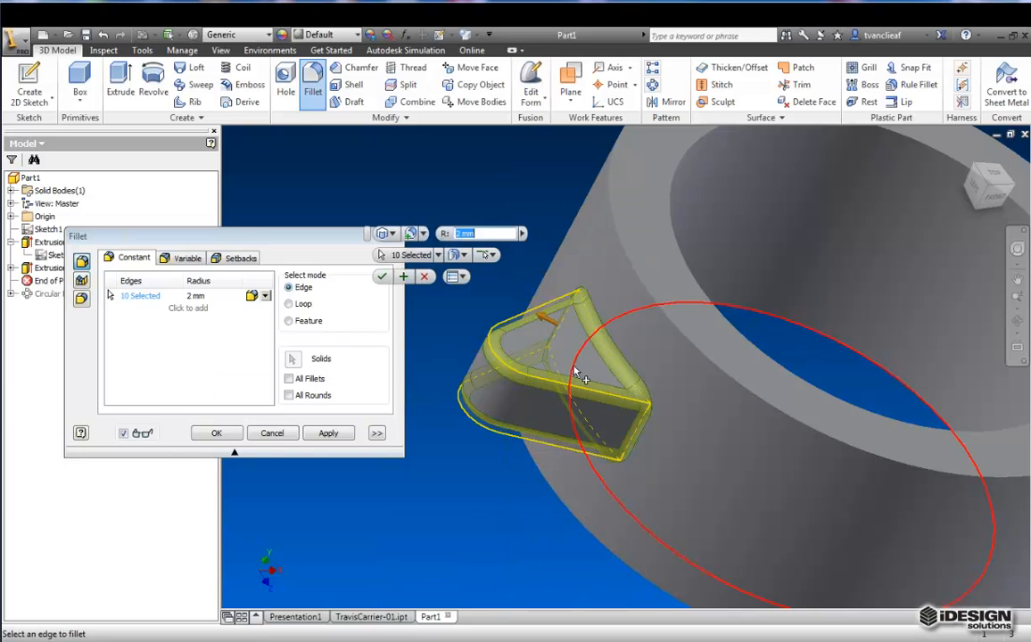
click(216, 433)
key(F6)
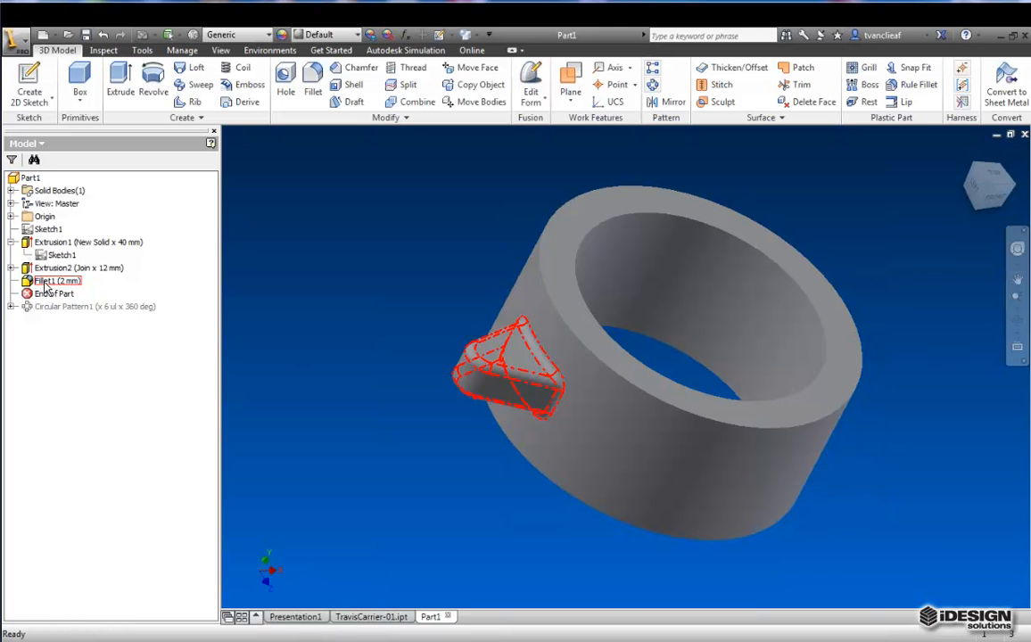
Try to change the radius of the arm's fillet to 3 mm.
click(49, 281)
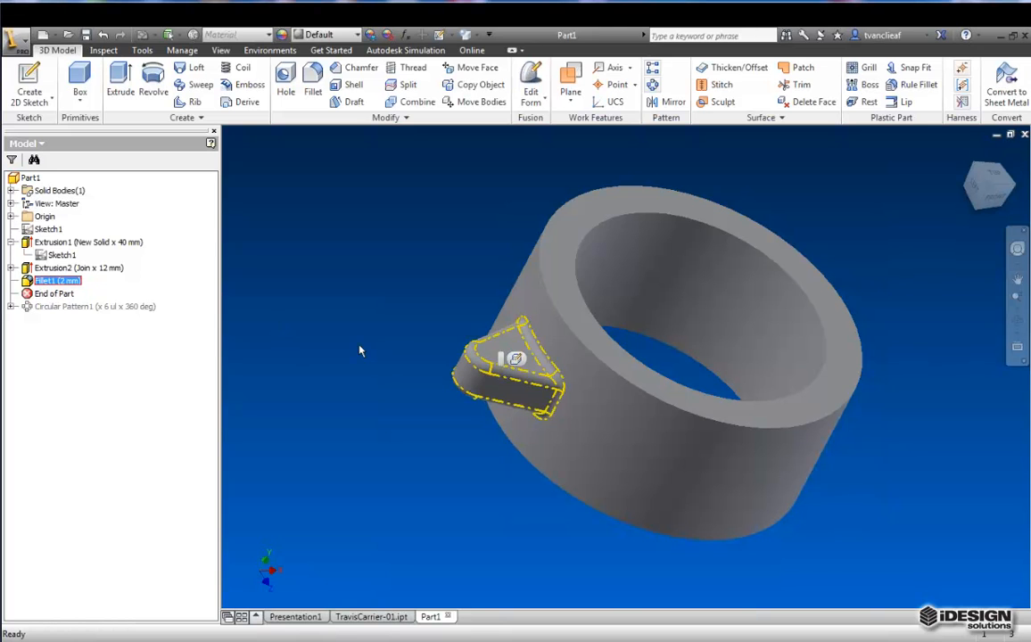
click(515, 358)
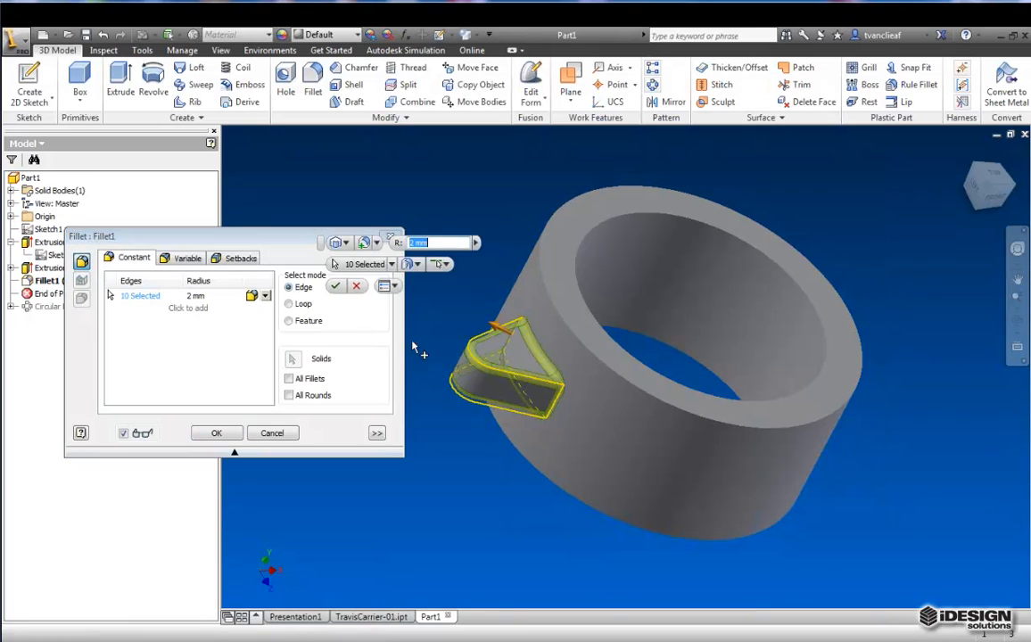
click(191, 296)
text(3)
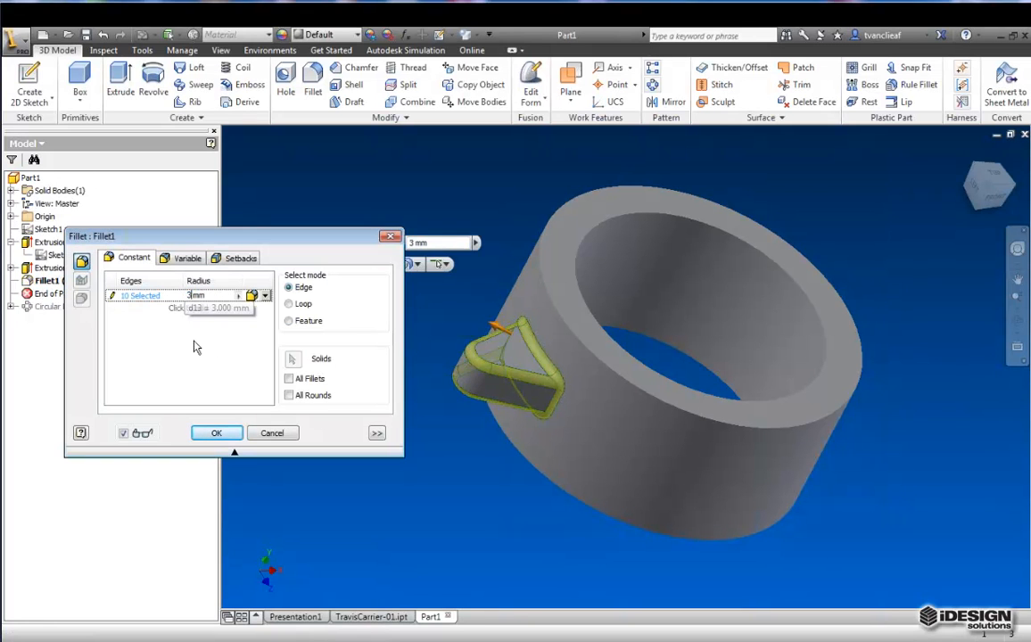
click(214, 432)
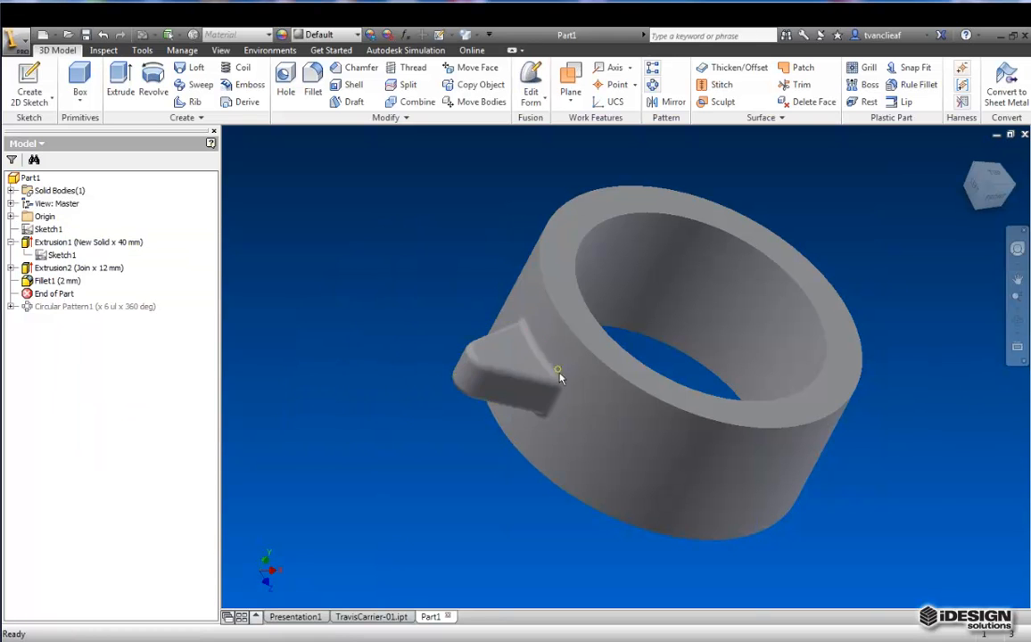
Add a 3 mm through-all hole on the arm's upper face, concentric with its rounded tip.
click(286, 85)
middle_drag(468, 351, 523, 342)
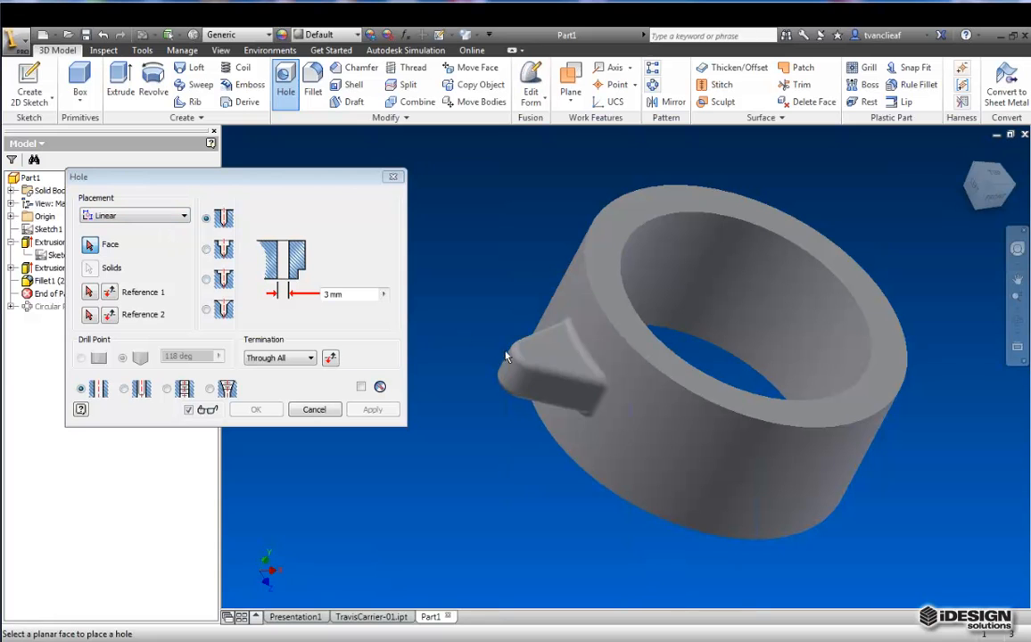
click(177, 216)
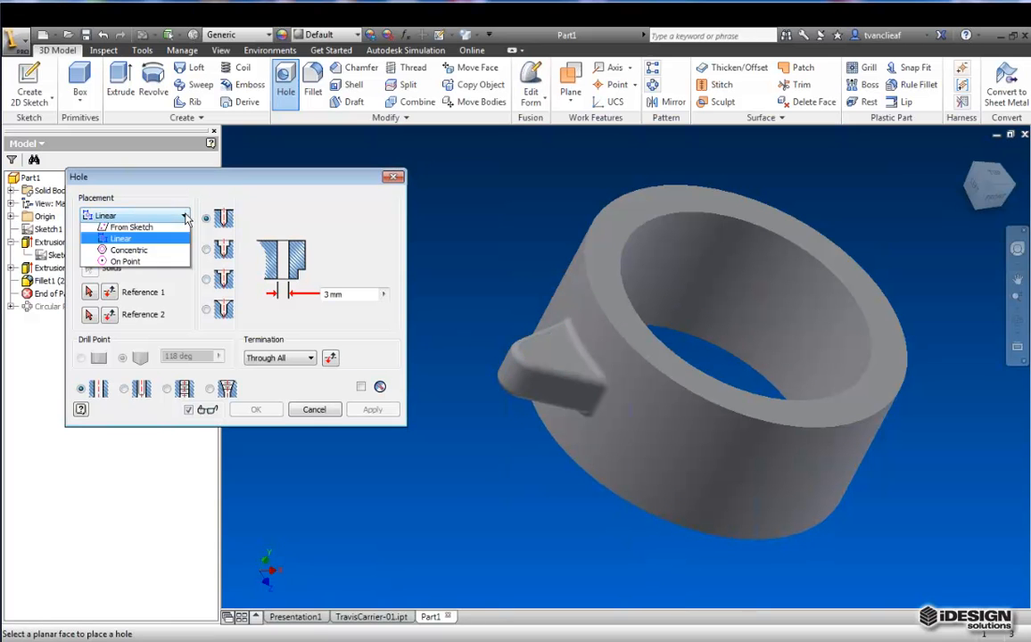
click(129, 253)
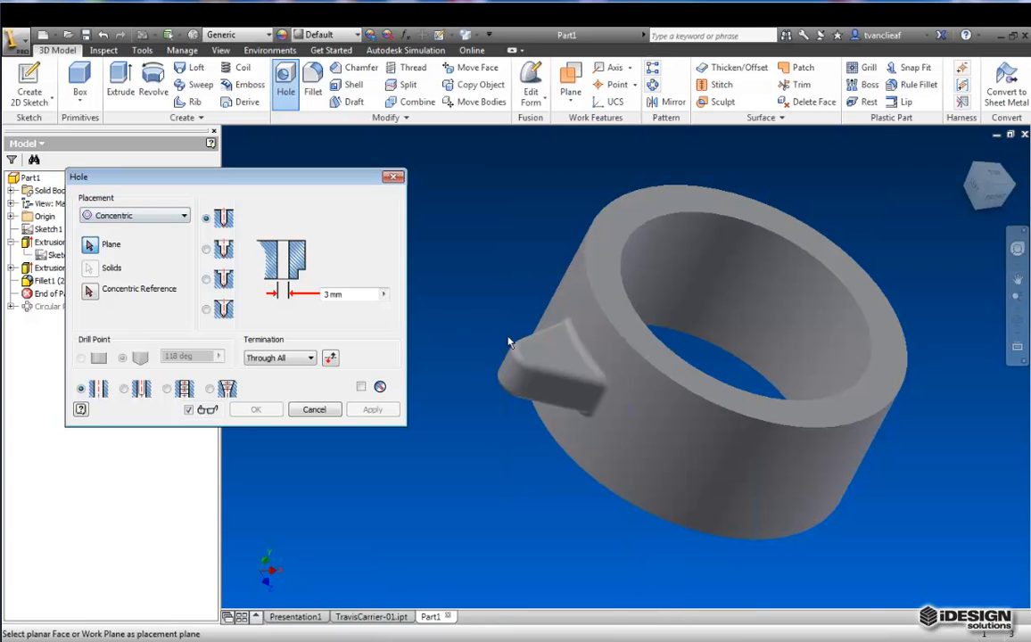
click(546, 349)
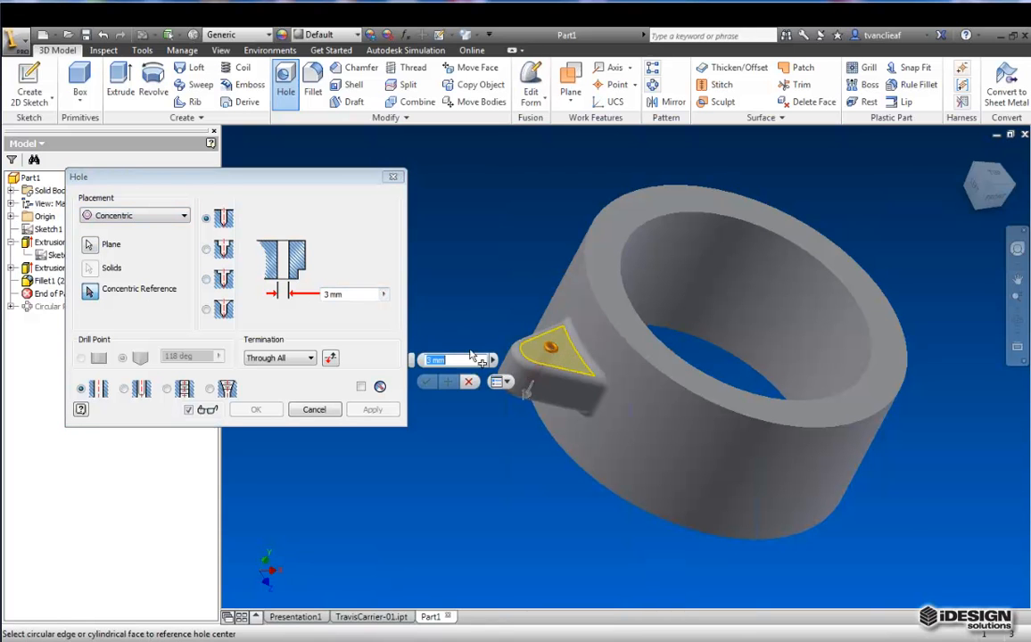
scroll(522, 357, up, 3)
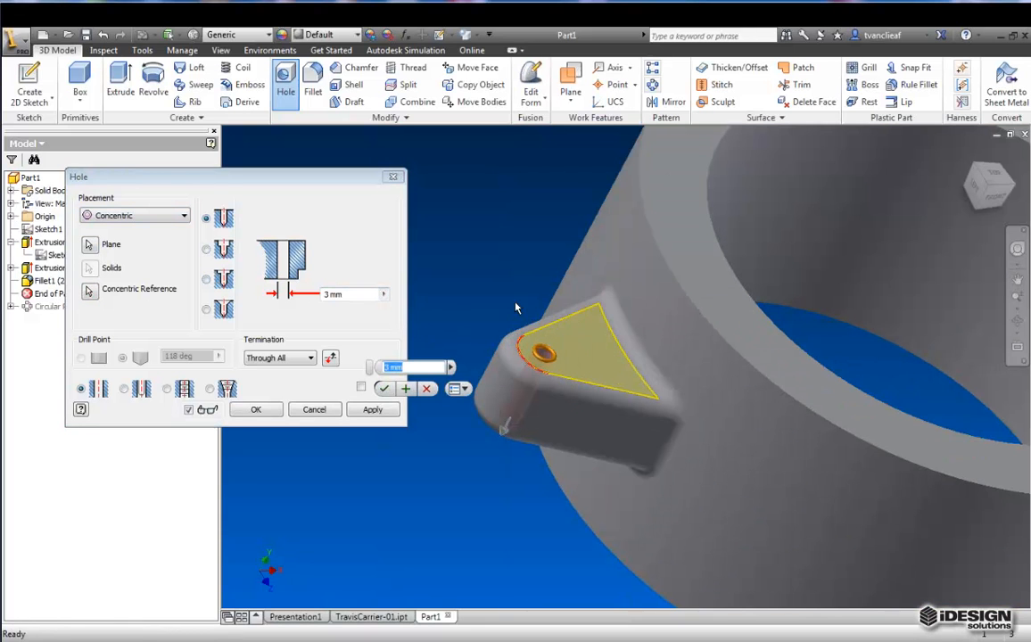
click(386, 389)
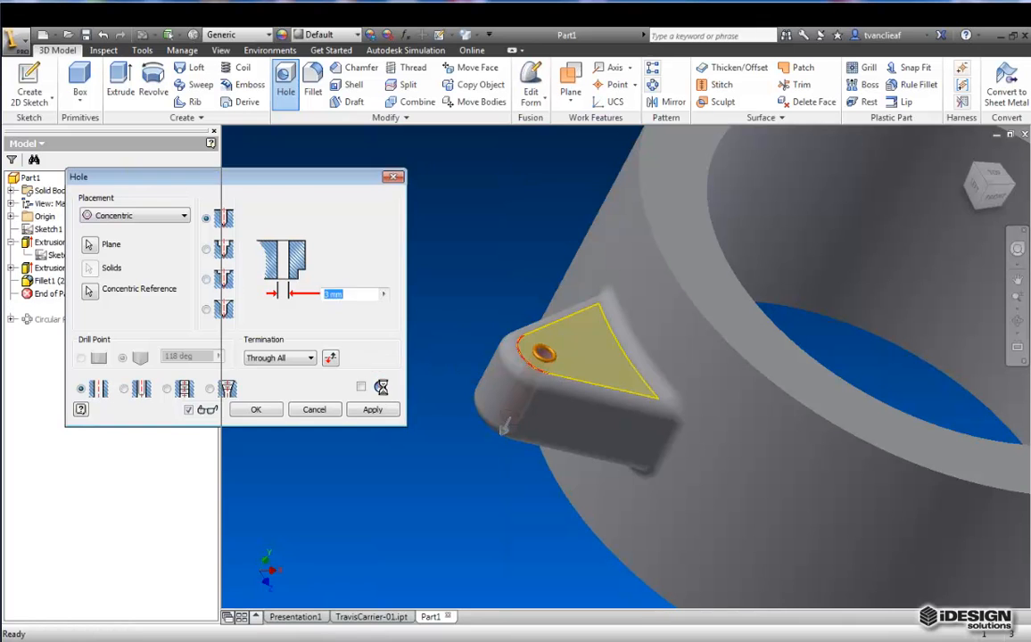
Roll the part history forward by placing the End of Part marker after the circular pattern.
scroll(398, 417, down, 3)
middle_drag(411, 388, 436, 363)
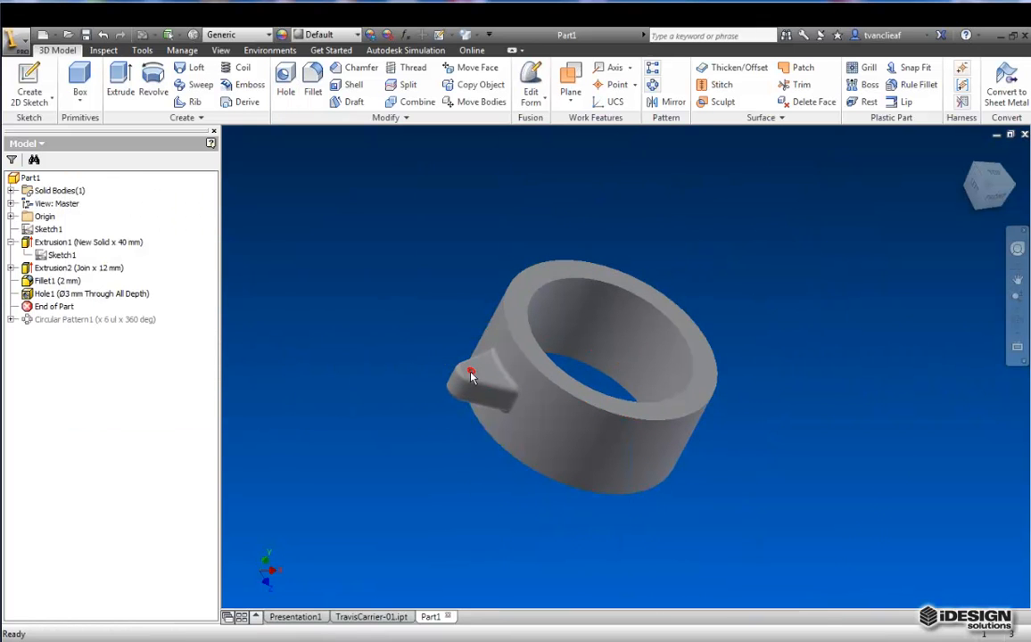
click(58, 320)
click(53, 308)
drag(53, 310, 60, 325)
Edit the circular pattern to include the arm's hole and fillet in the patterned features.
click(64, 307)
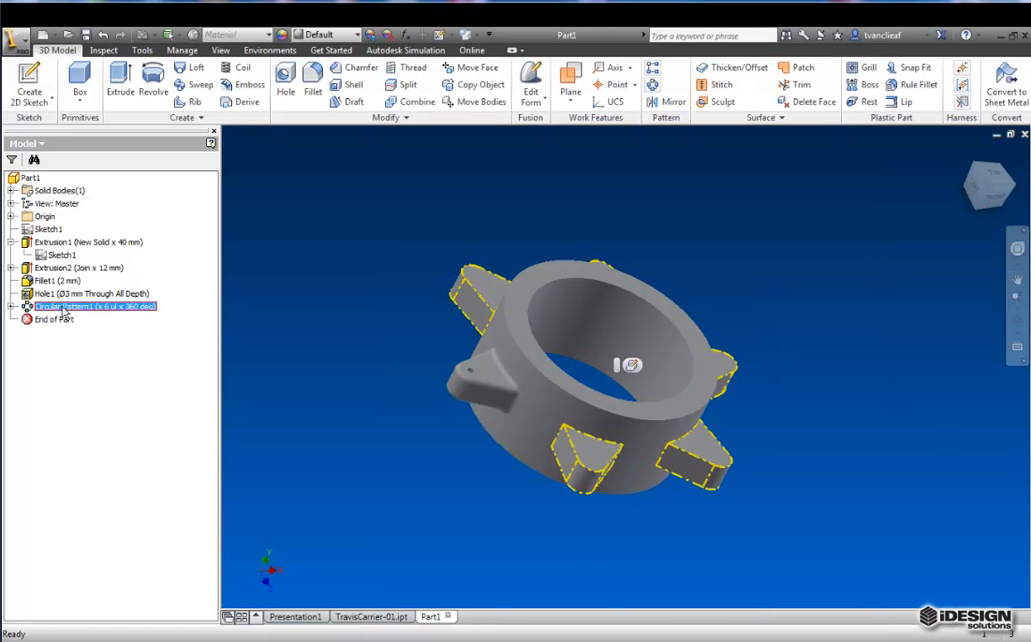
double_click(570, 329)
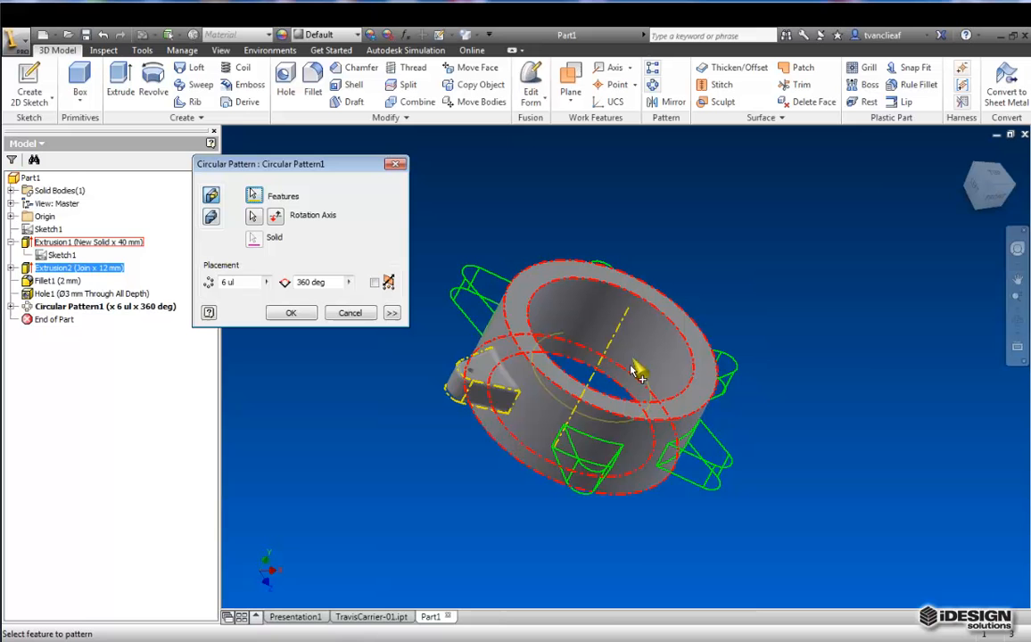
click(469, 370)
click(488, 382)
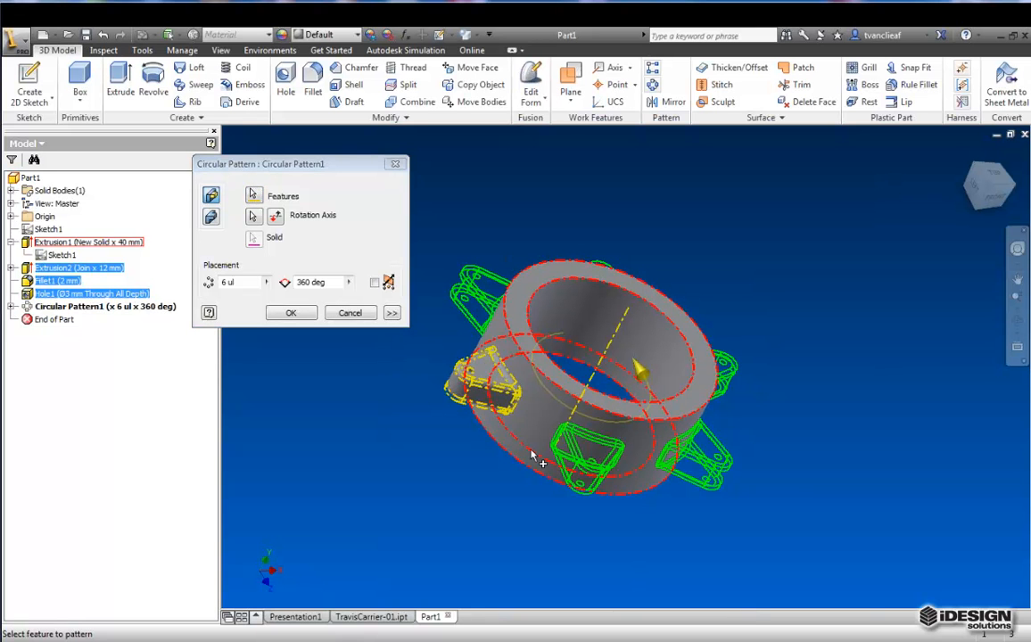
click(290, 312)
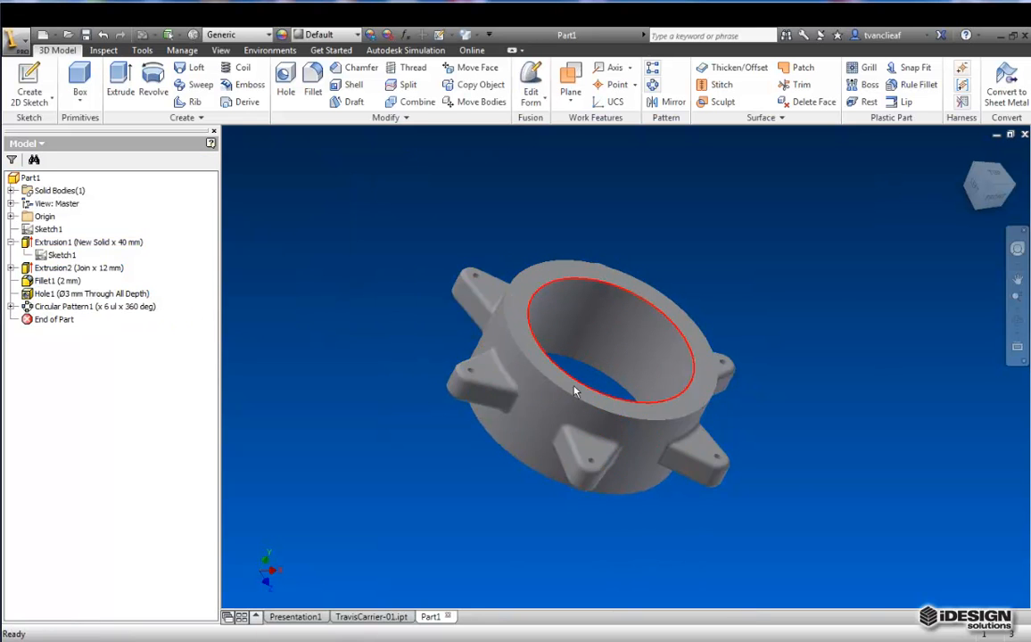
Edit the ring's base sketch, set the inner circle's diameter to 60 mm, and finish the sketch.
scroll(574, 393, down, 5)
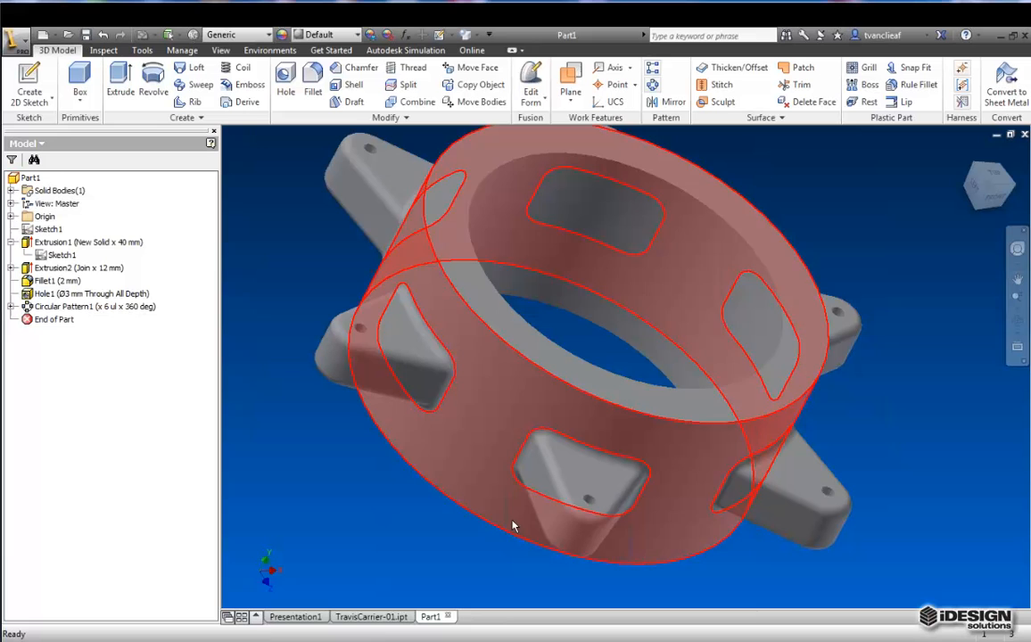
click(987, 189)
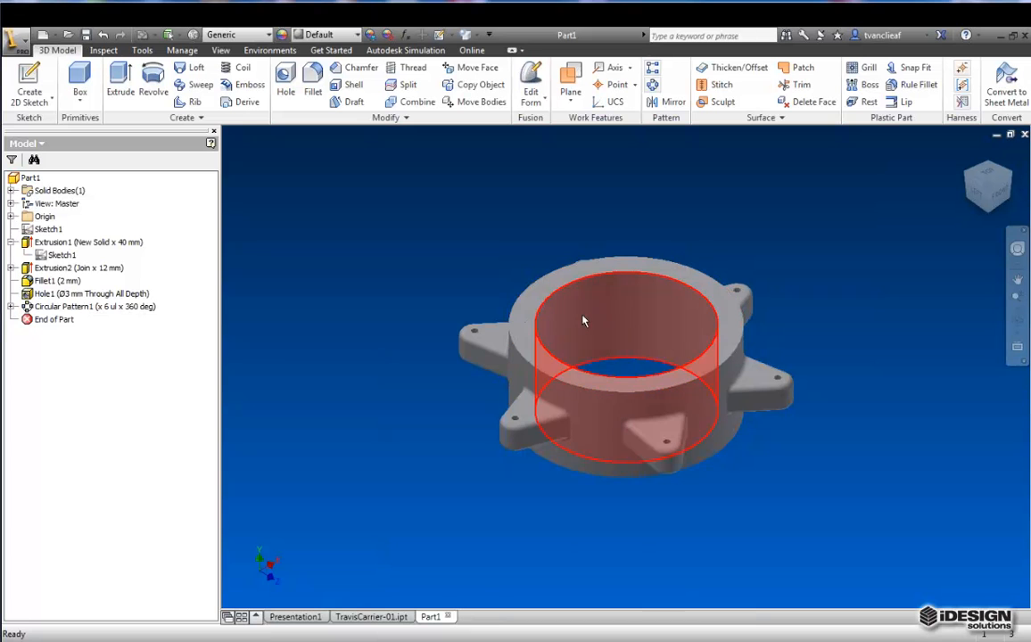
click(63, 256)
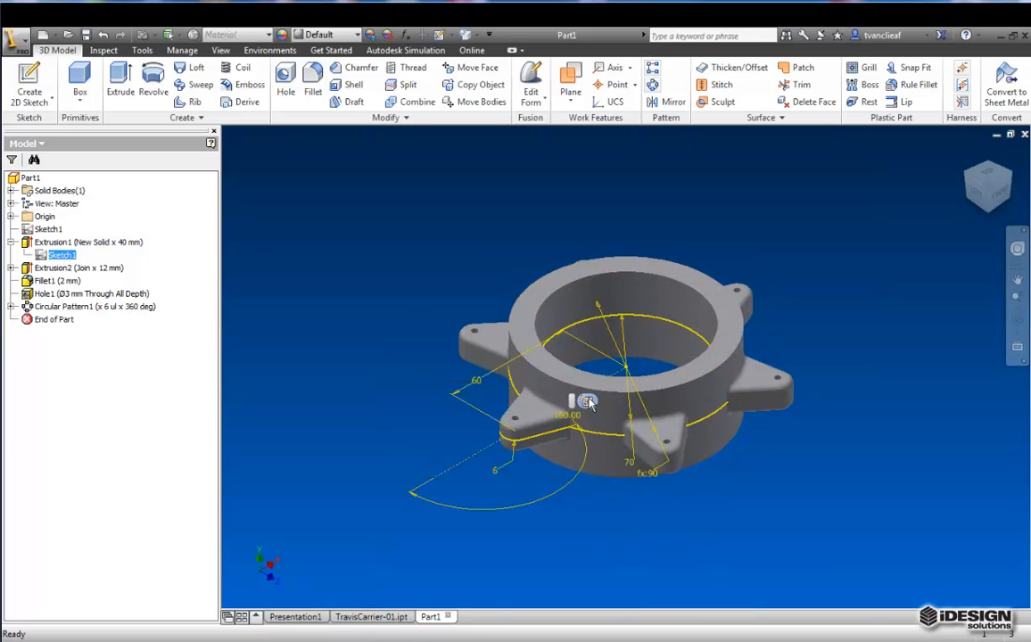
click(587, 401)
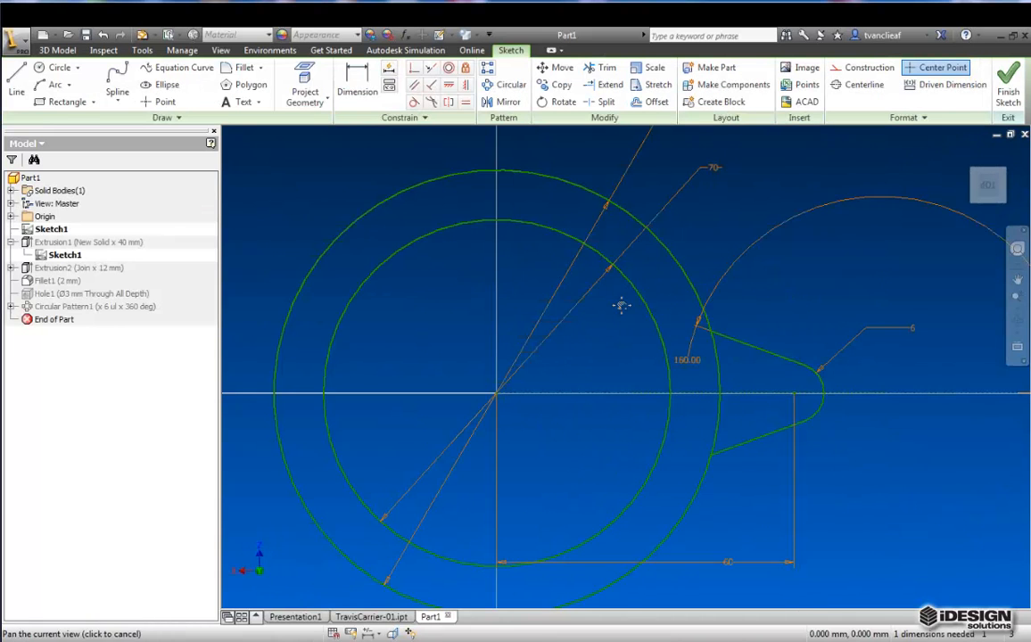
double_click(718, 259)
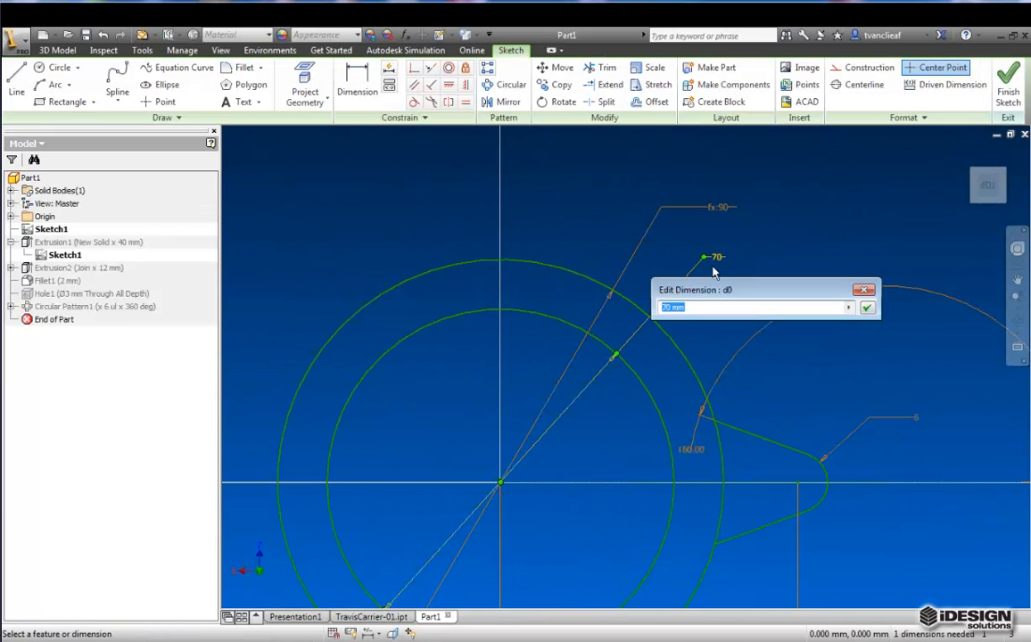
text(60)
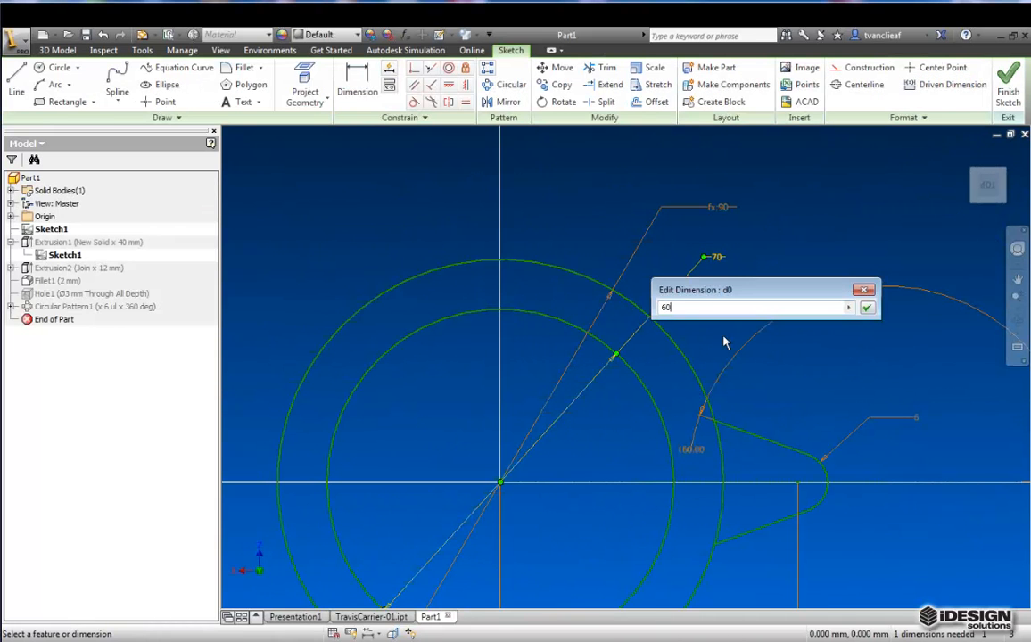
click(866, 307)
middle_drag(586, 393, 570, 358)
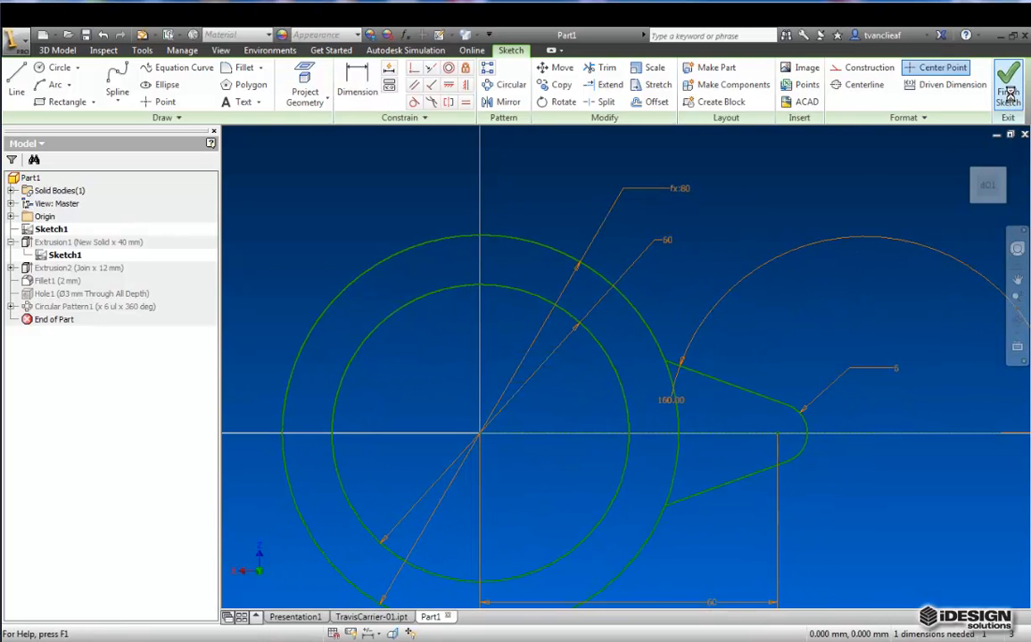
click(1008, 90)
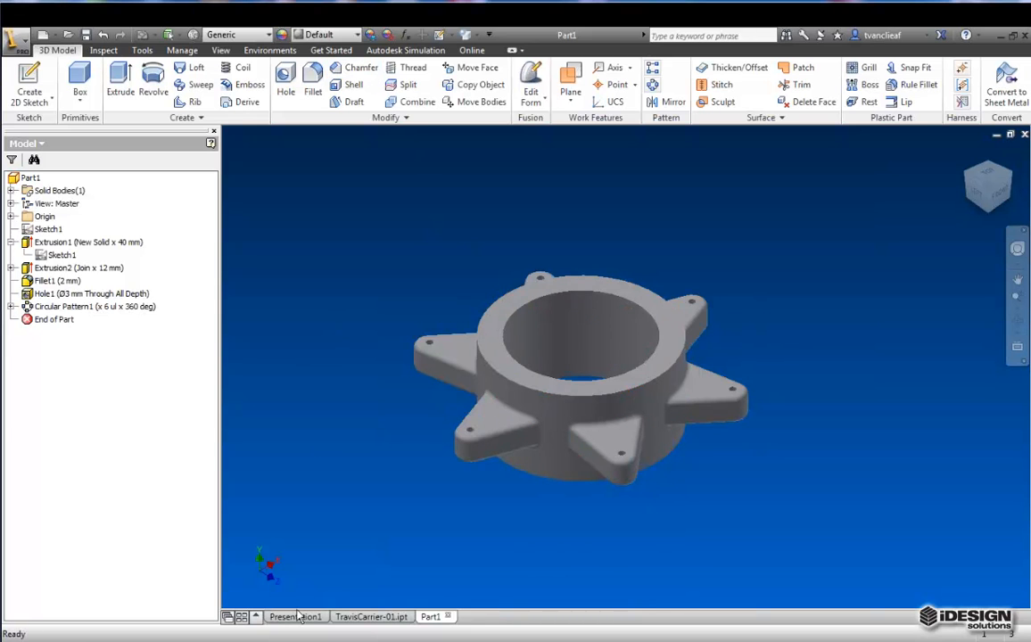
Chamfer the upper and lower outer edges of the ring by 4 mm.
click(497, 299)
click(538, 479)
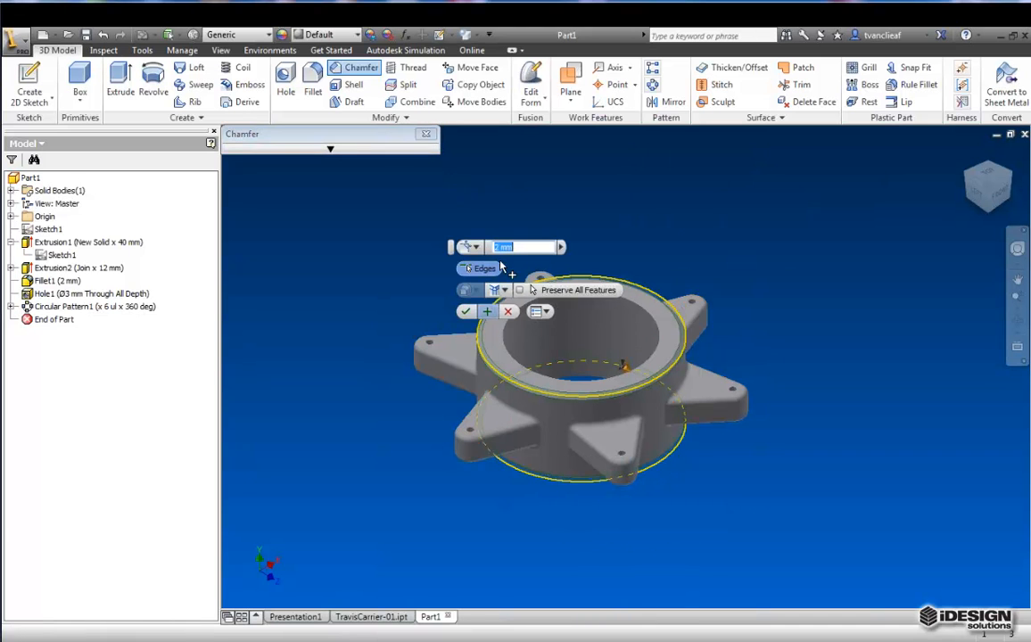
text(4)
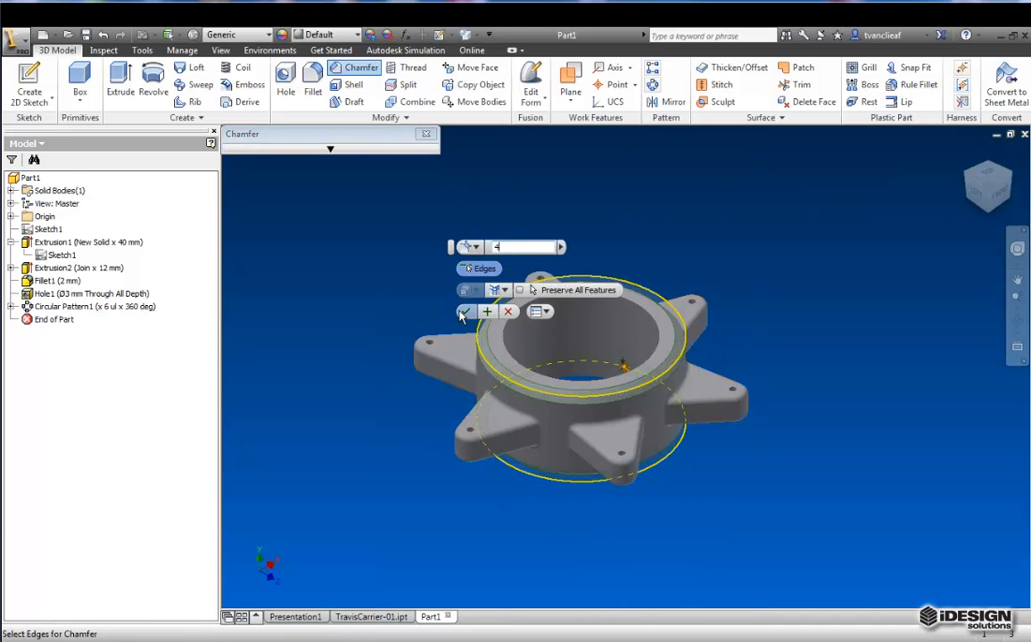
key(Return)
scroll(531, 452, down, 3)
middle_drag(531, 453, 516, 490)
Compare the chamfered part with the finished TravisCarrier-01.ipt model and return to Part1.
click(371, 619)
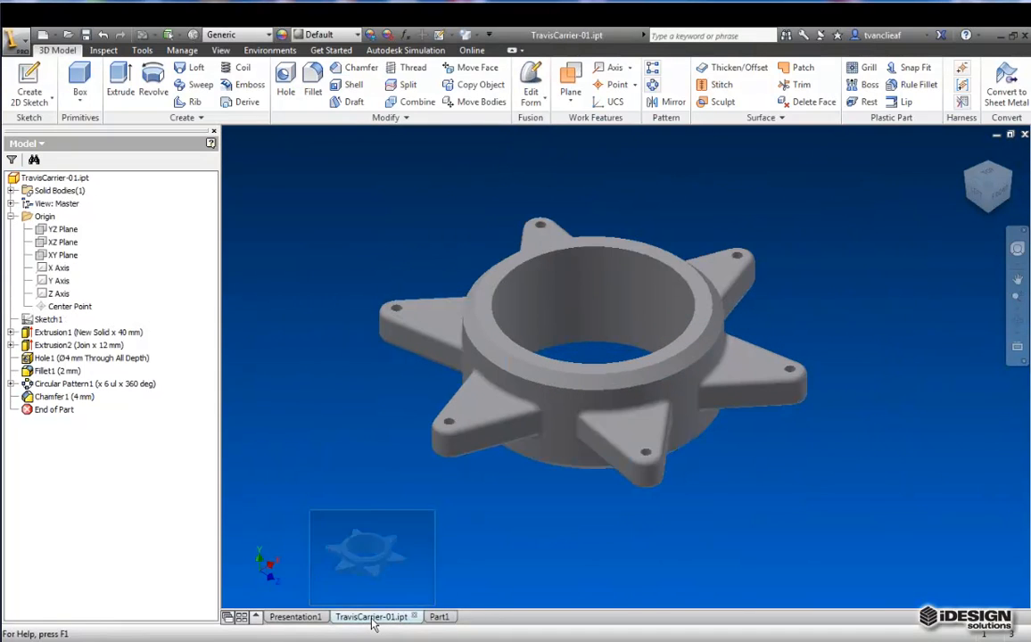
click(434, 618)
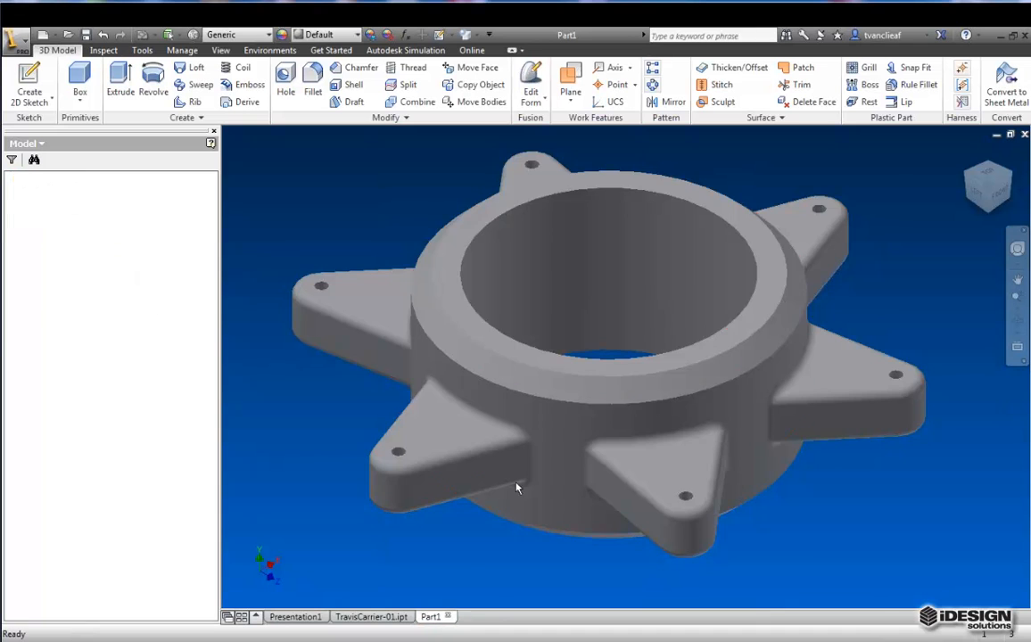
scroll(574, 438, up, 3)
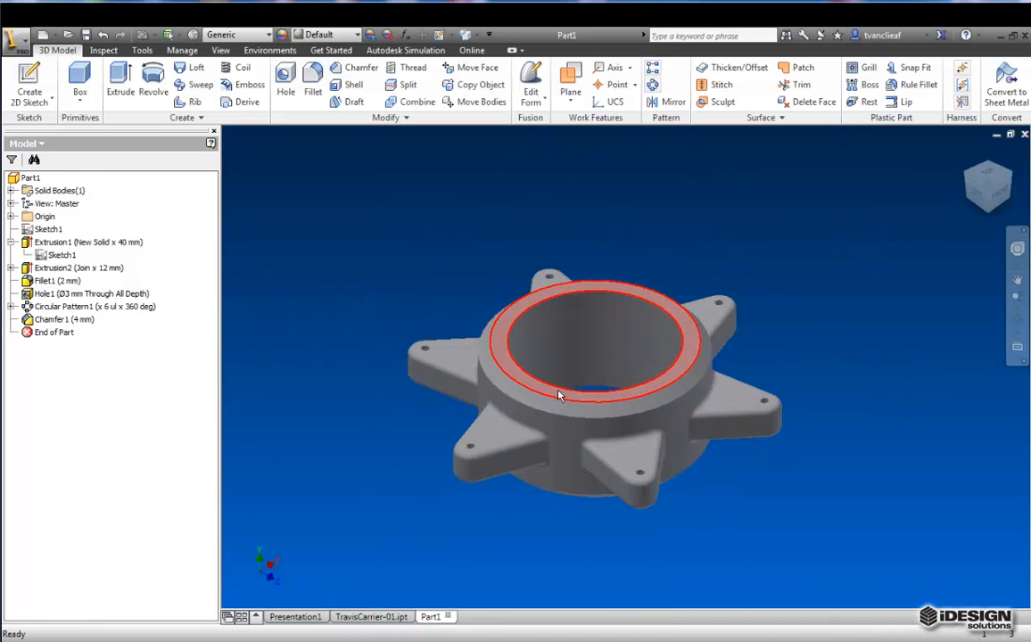
mouse_move(559, 396)
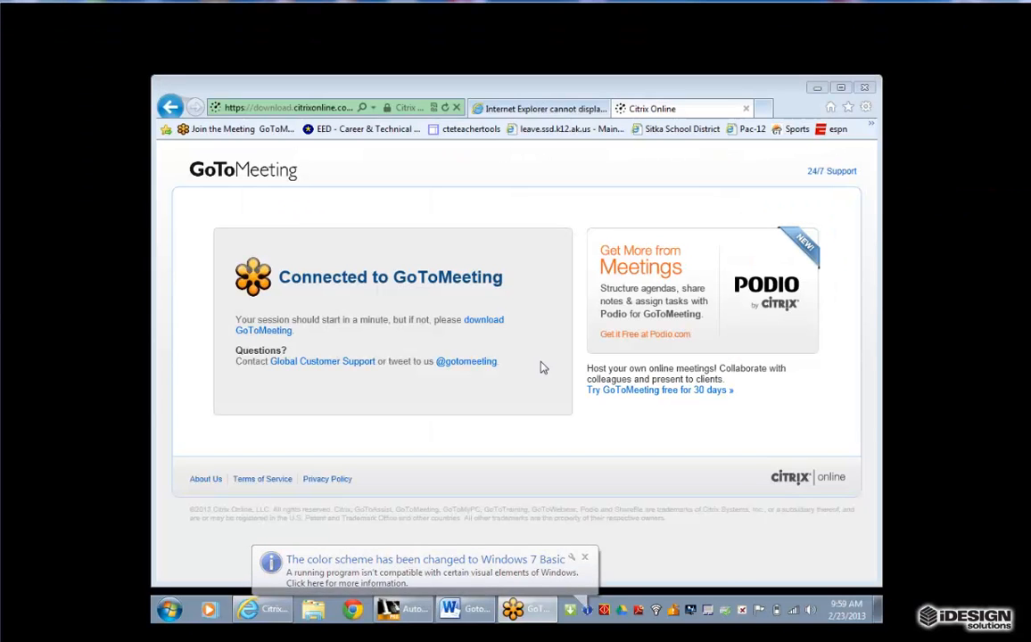
Switch from the browser to Autodesk Inventor and start a 2D sketch on the horizontal XZ origin plane.
click(384, 611)
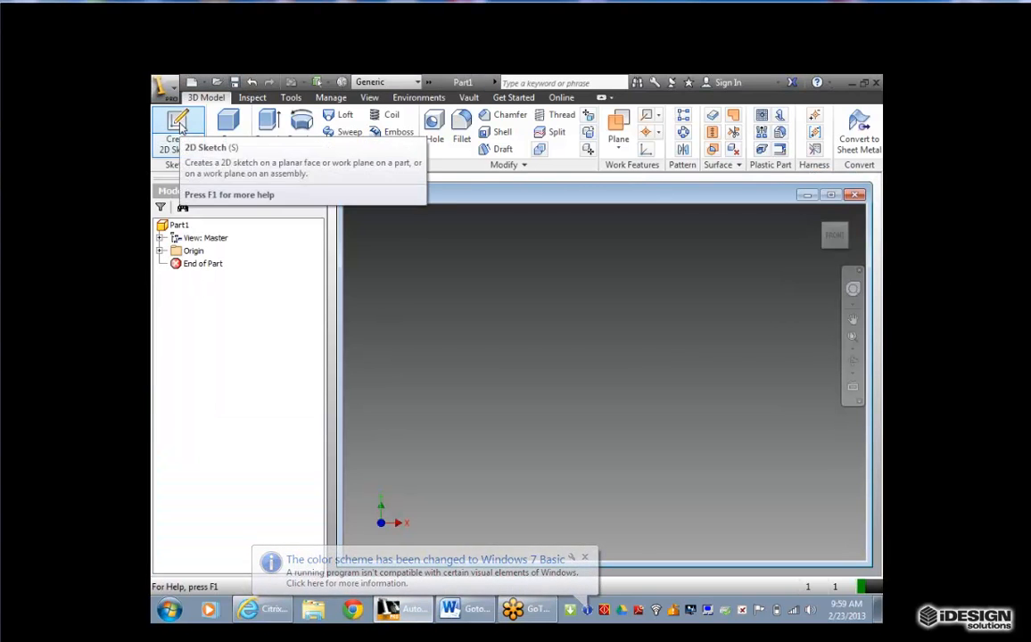
click(181, 146)
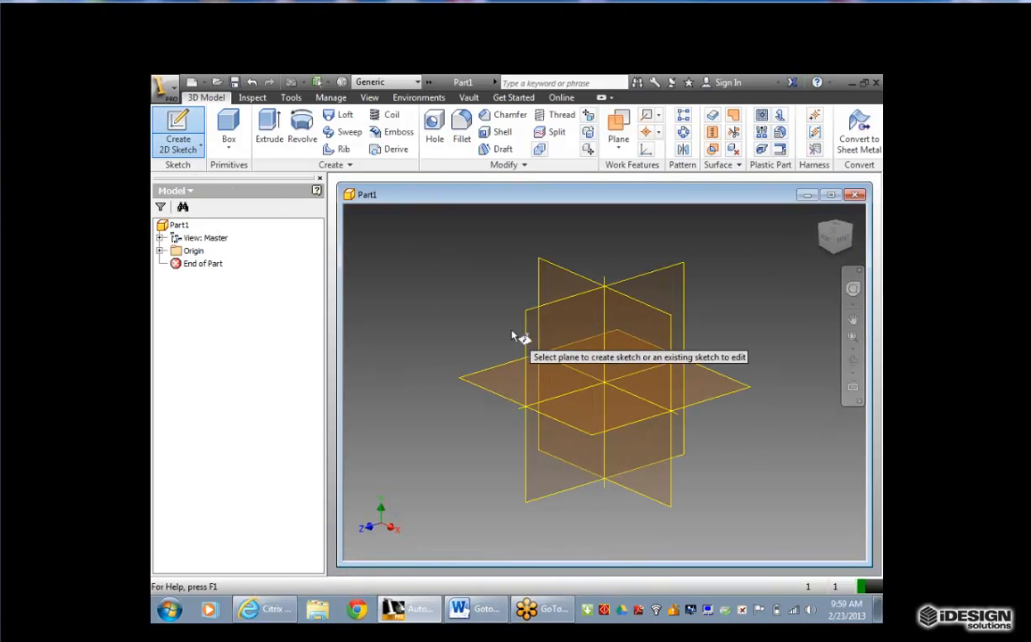
click(565, 416)
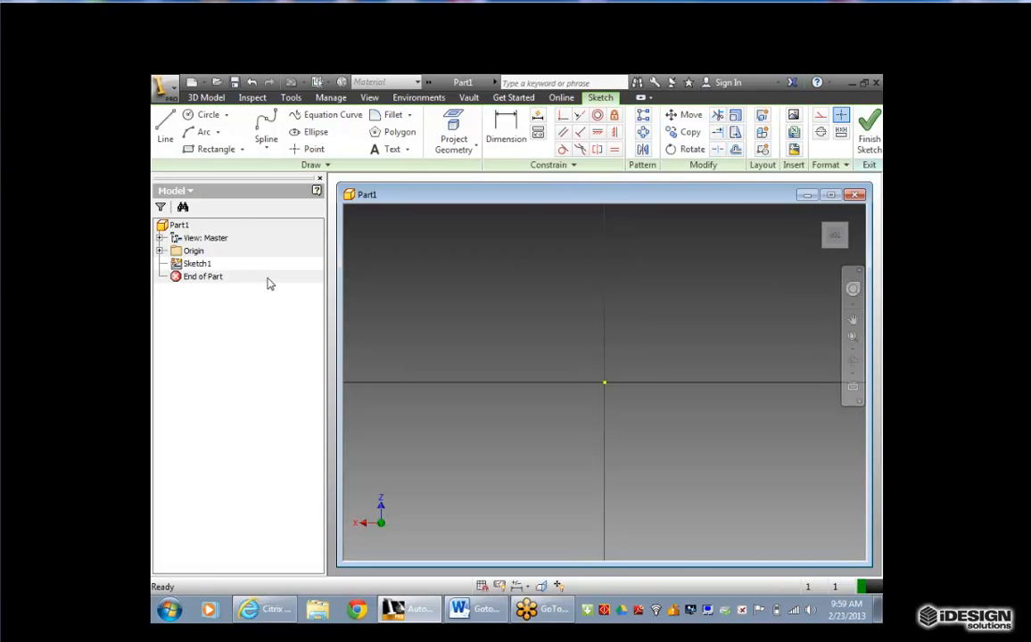
Draw two concentric circles centred on the sketch origin, the inner one about 18 mm in diameter.
click(194, 116)
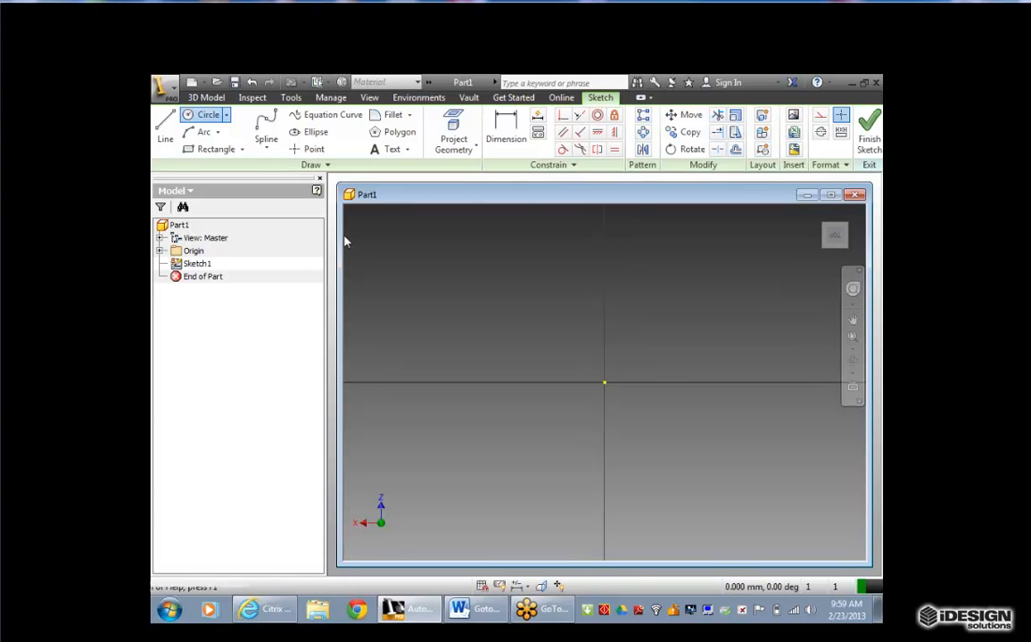
click(602, 381)
click(687, 417)
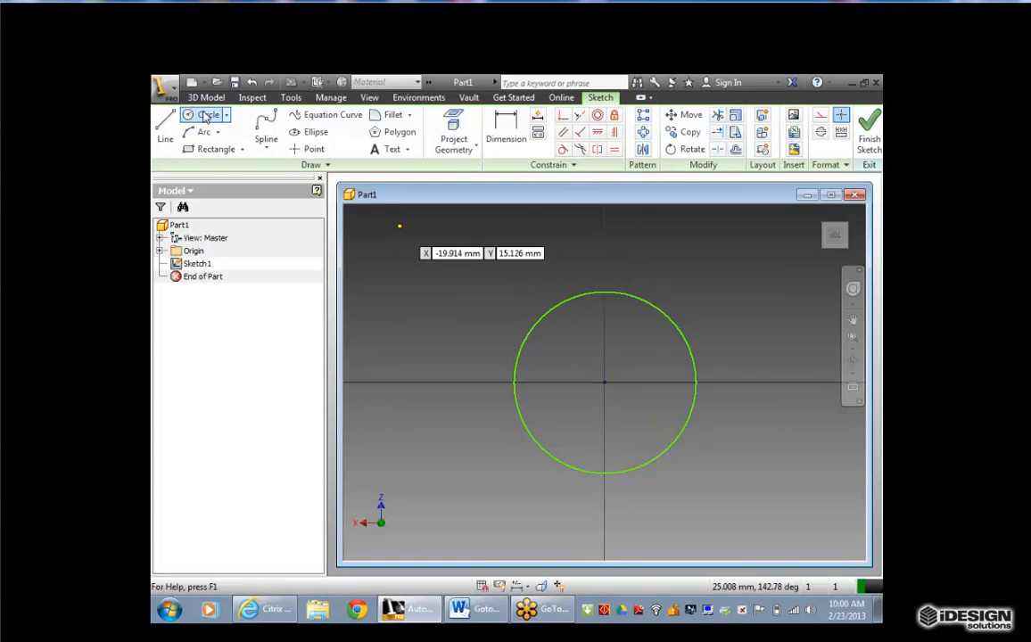
click(604, 381)
click(470, 402)
click(470, 382)
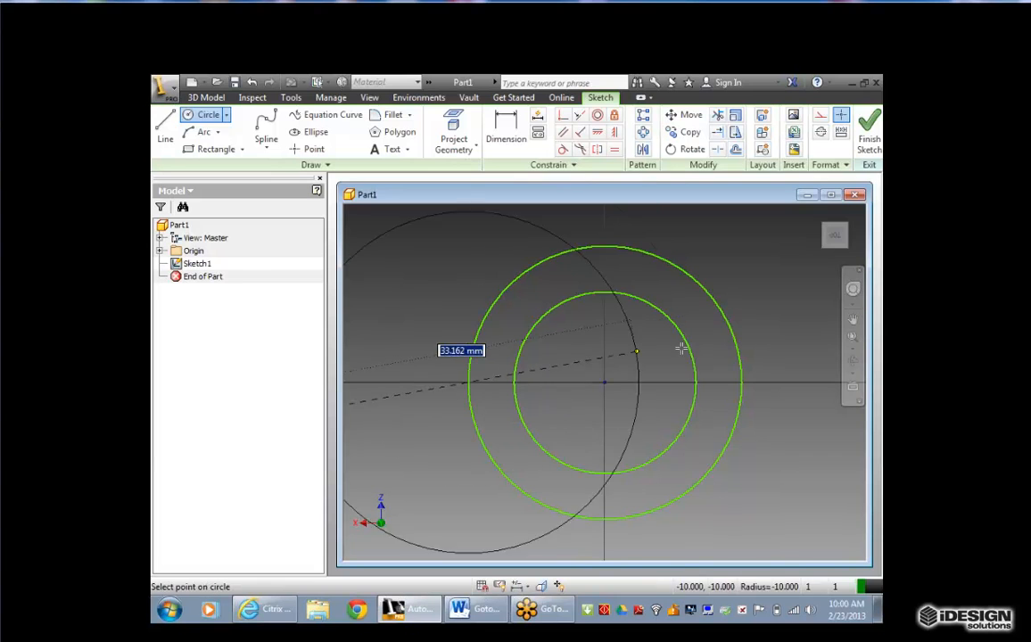
Dimension the inner circle's diameter as 70 mm.
click(509, 125)
click(664, 323)
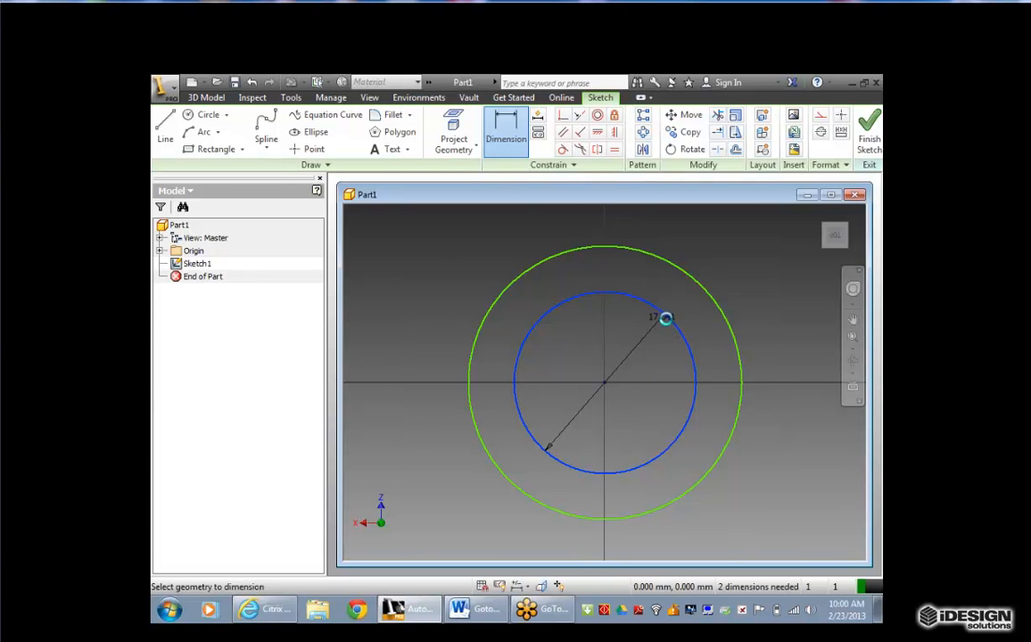
click(666, 318)
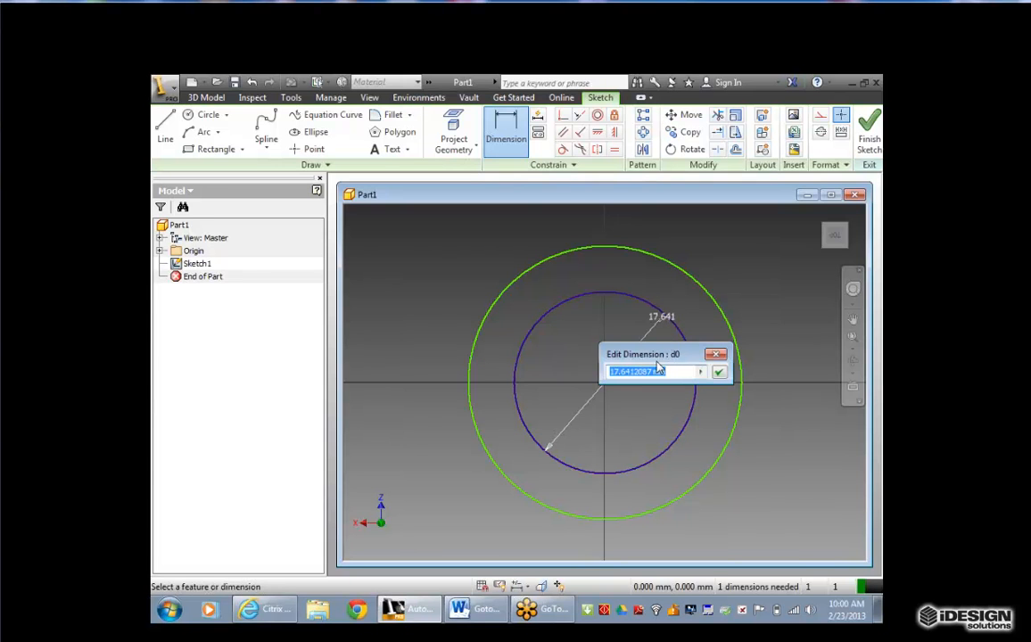
text(70)
key(Return)
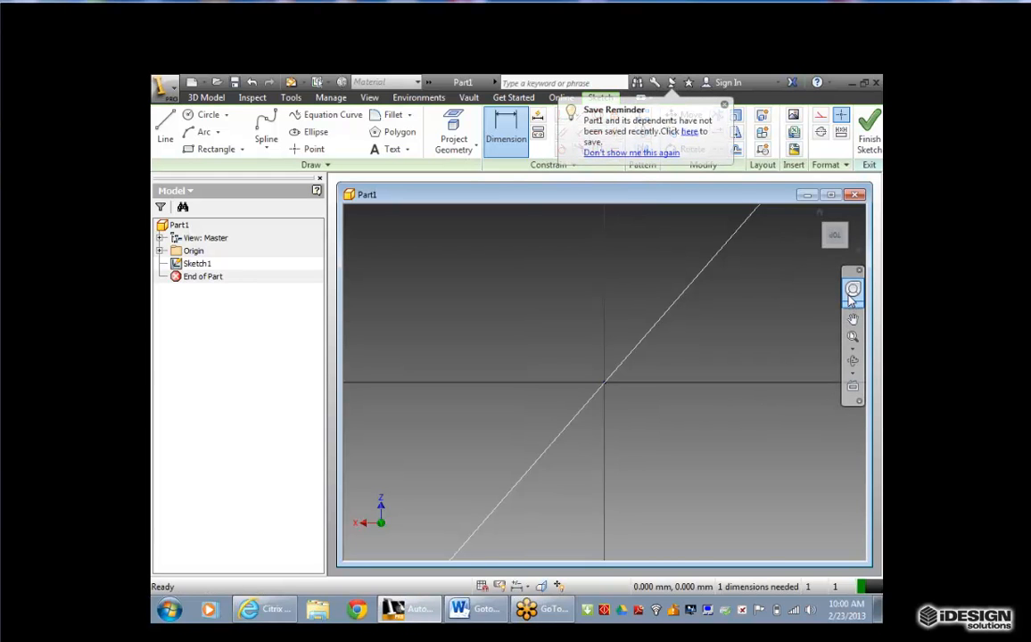
click(854, 339)
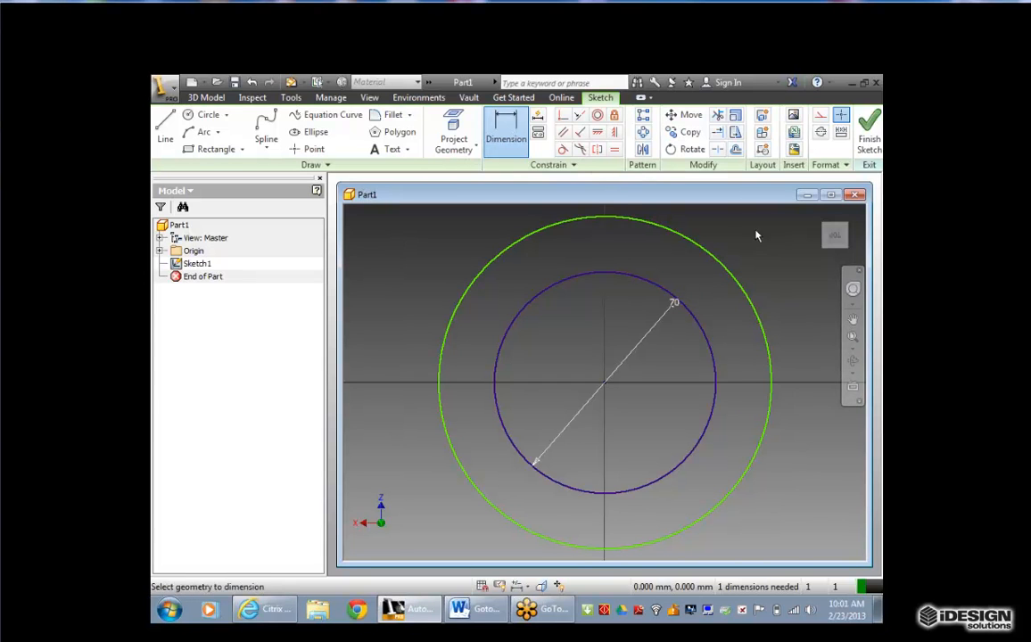
Dimension the outer circle's diameter with the formula d0+20, referencing the inner circle's dimension.
click(715, 261)
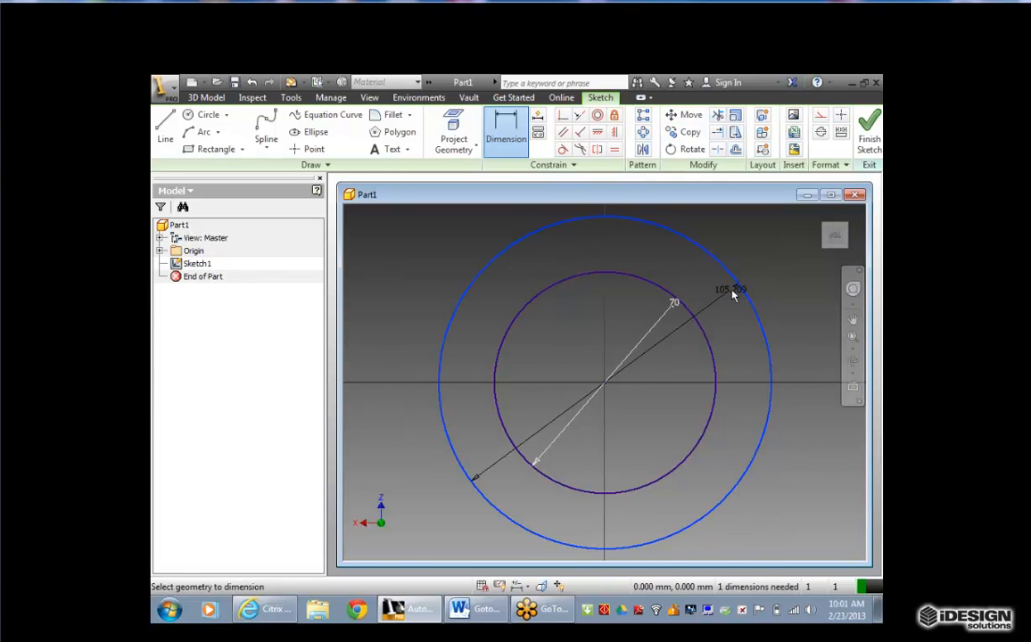
click(733, 294)
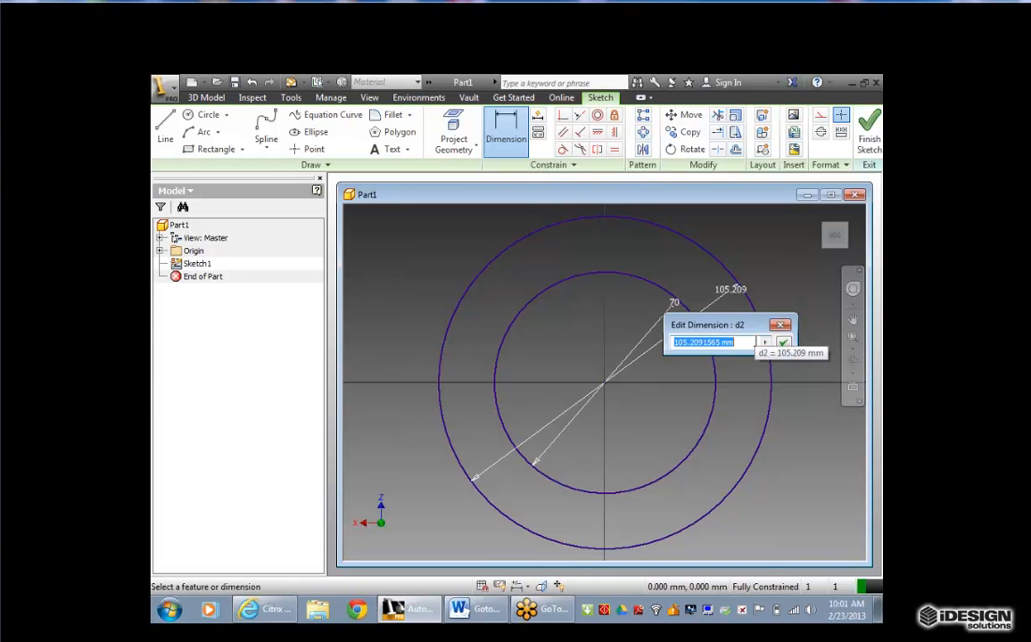
click(653, 287)
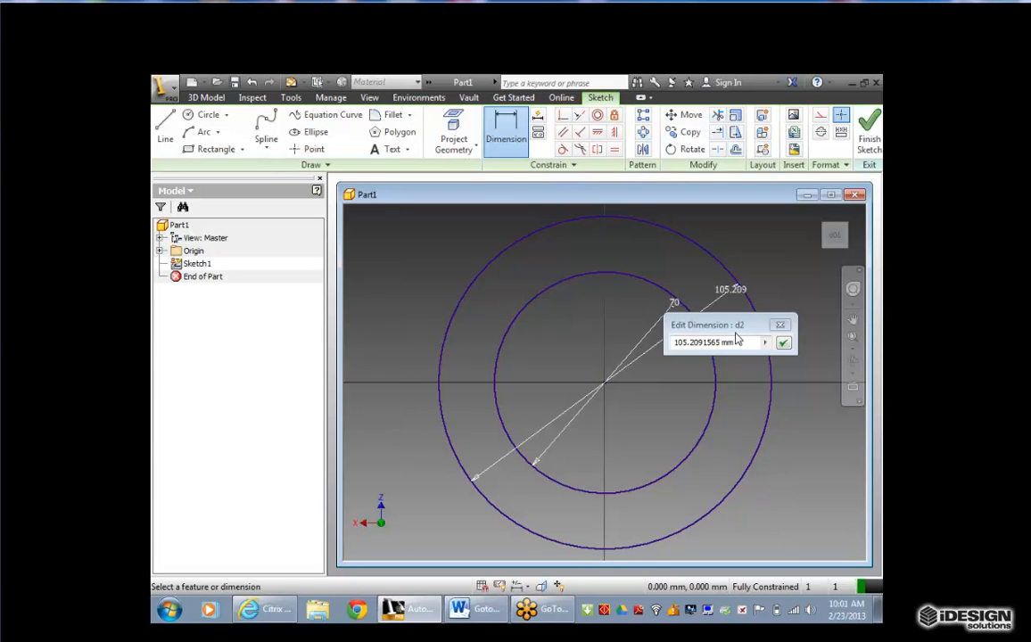
click(674, 303)
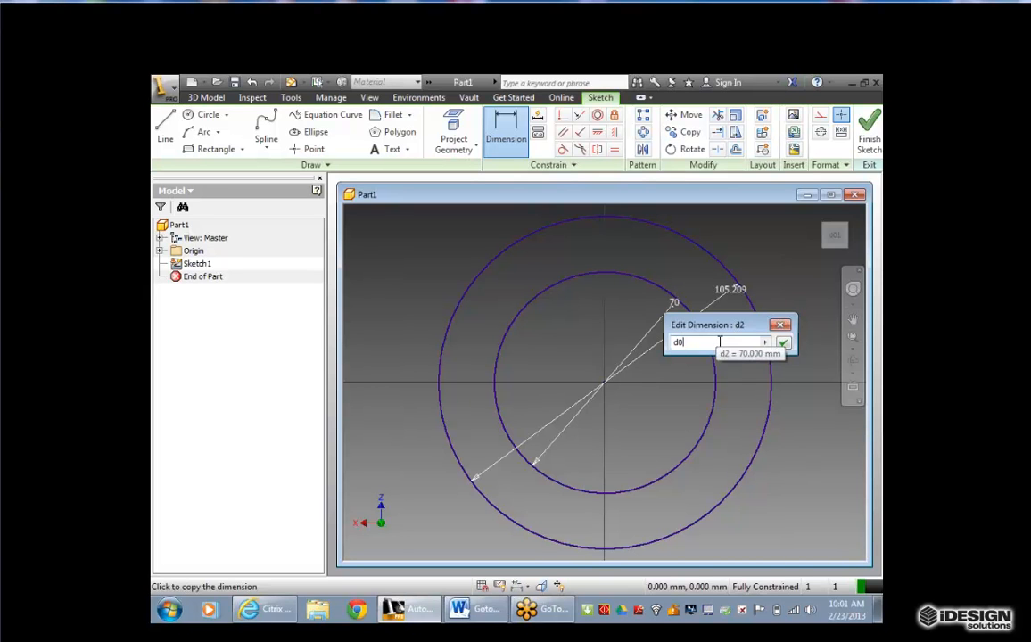
text(+20)
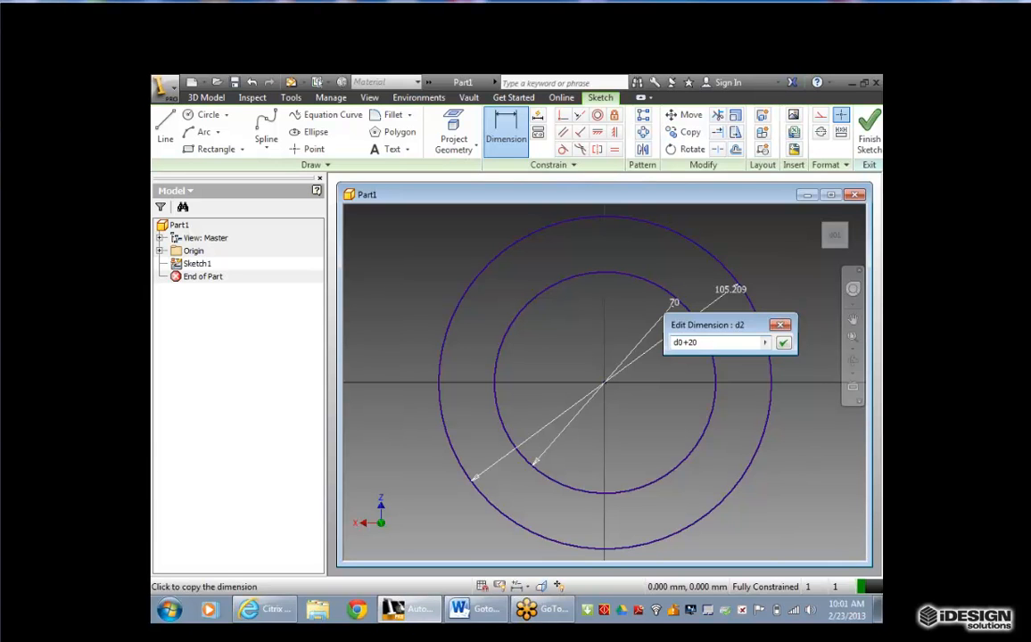
key(Return)
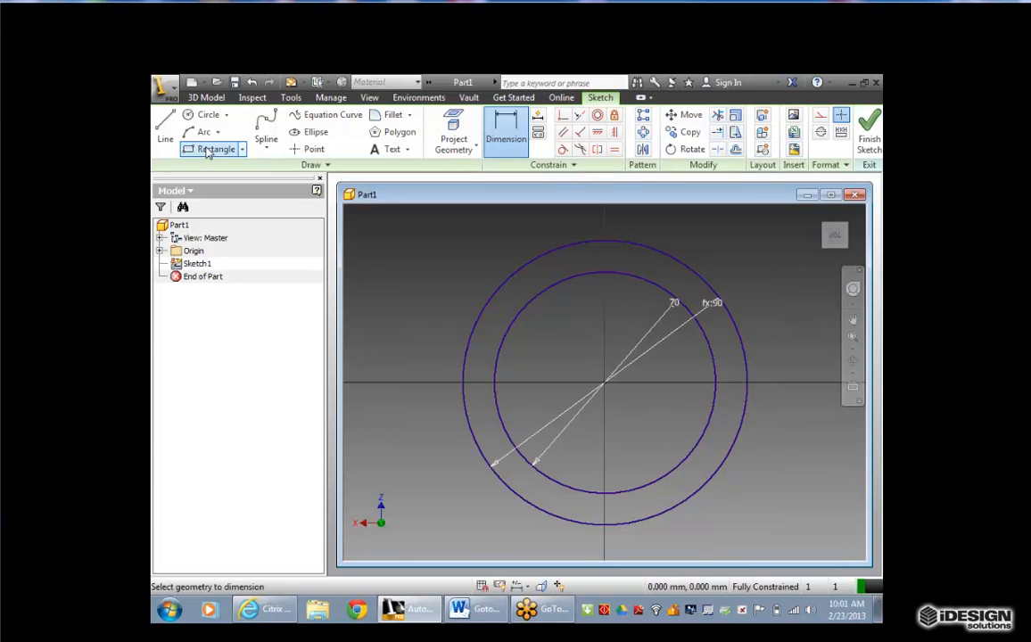
Sketch the arm outline: an angled line about 25 mm long from the outer circle, a tangent arc, and a horizontal line about 14 mm back to the circle.
click(166, 128)
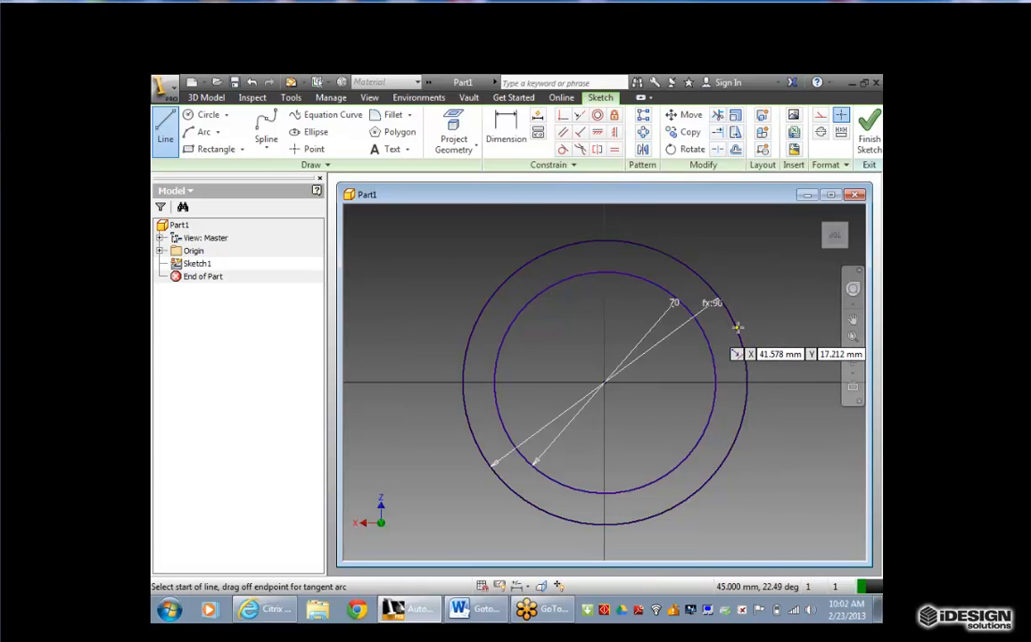
click(737, 328)
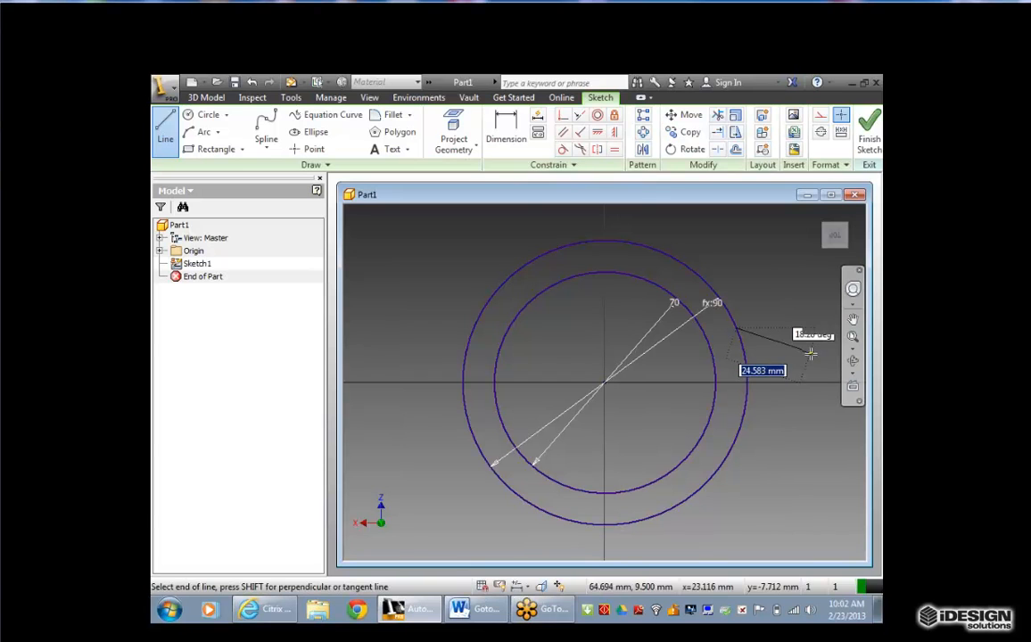
click(812, 356)
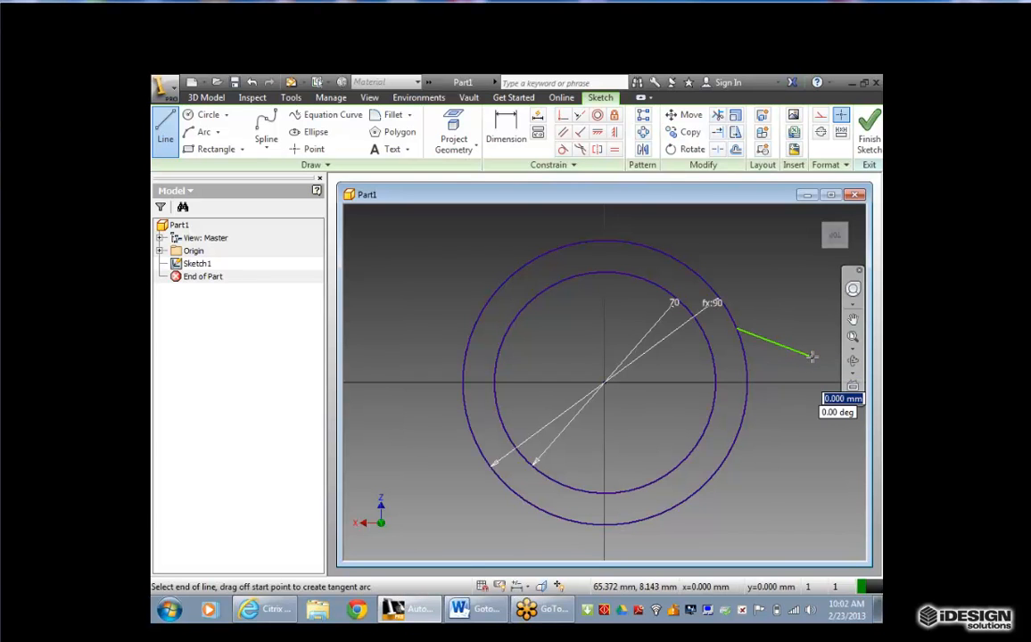
drag(811, 357, 790, 400)
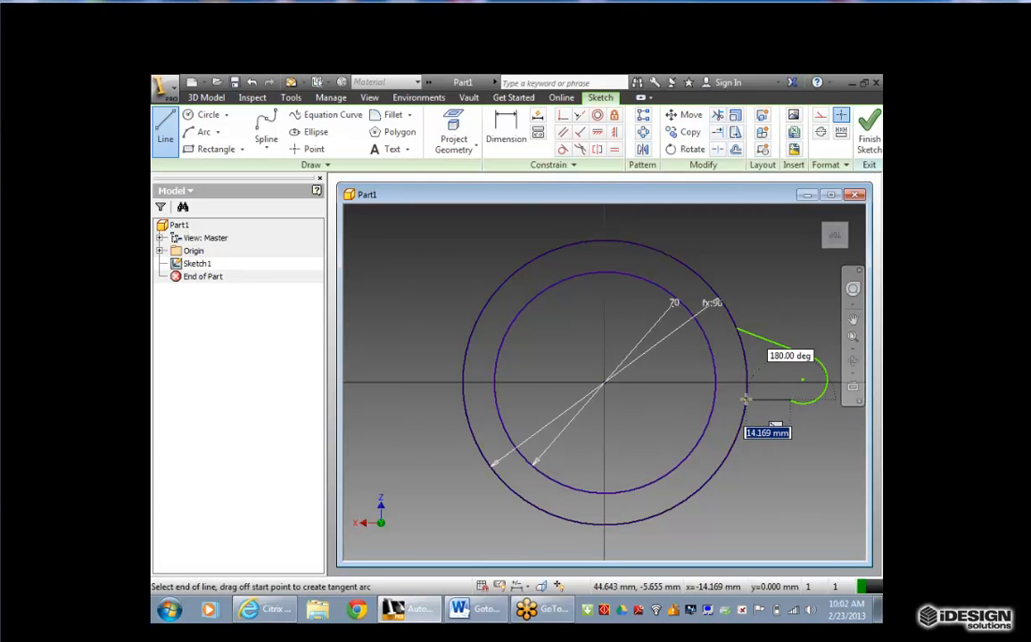
double_click(747, 401)
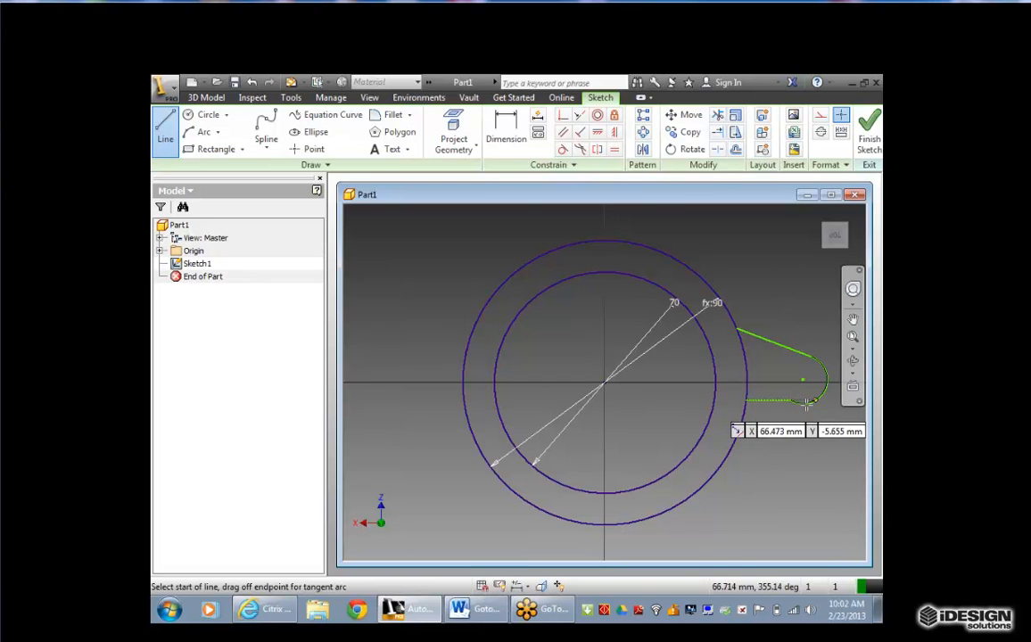
Delete the lower horizontal line of the arm outline between the arc and the outer circle.
click(807, 402)
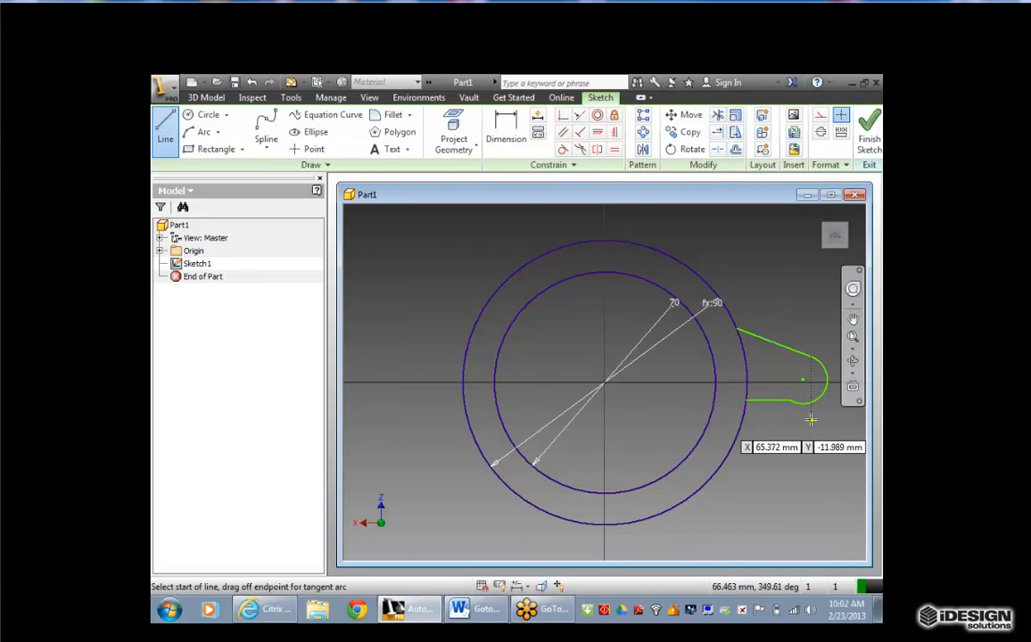
click(767, 400)
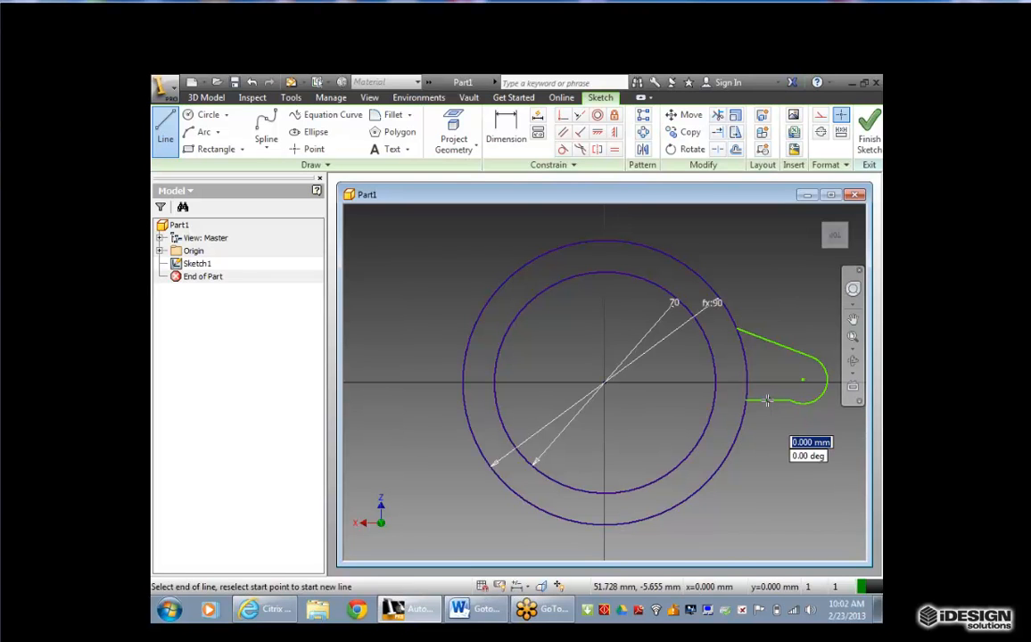
click(768, 401)
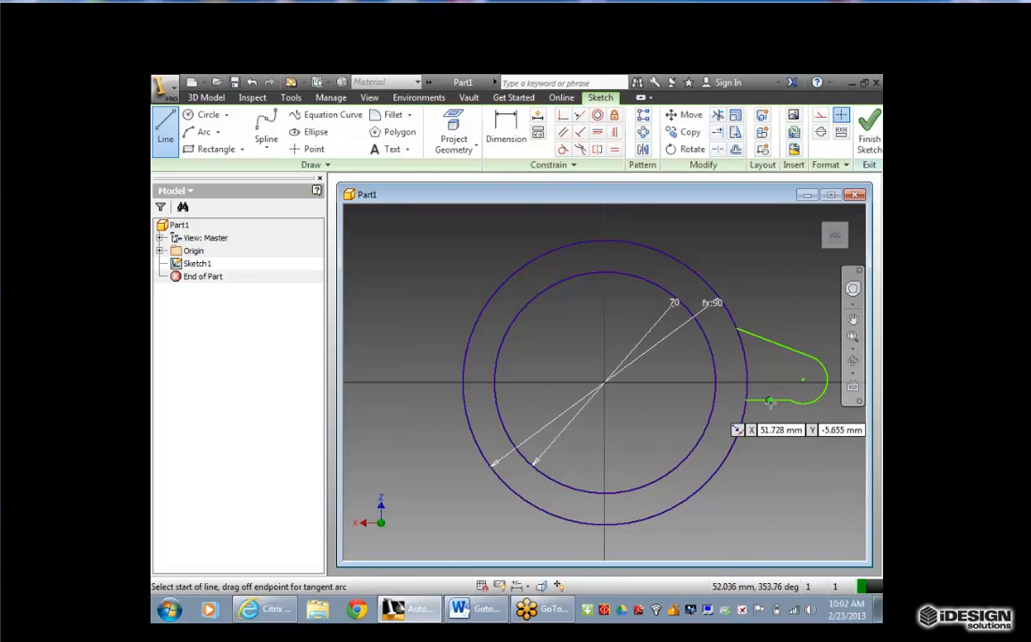
key(Escape)
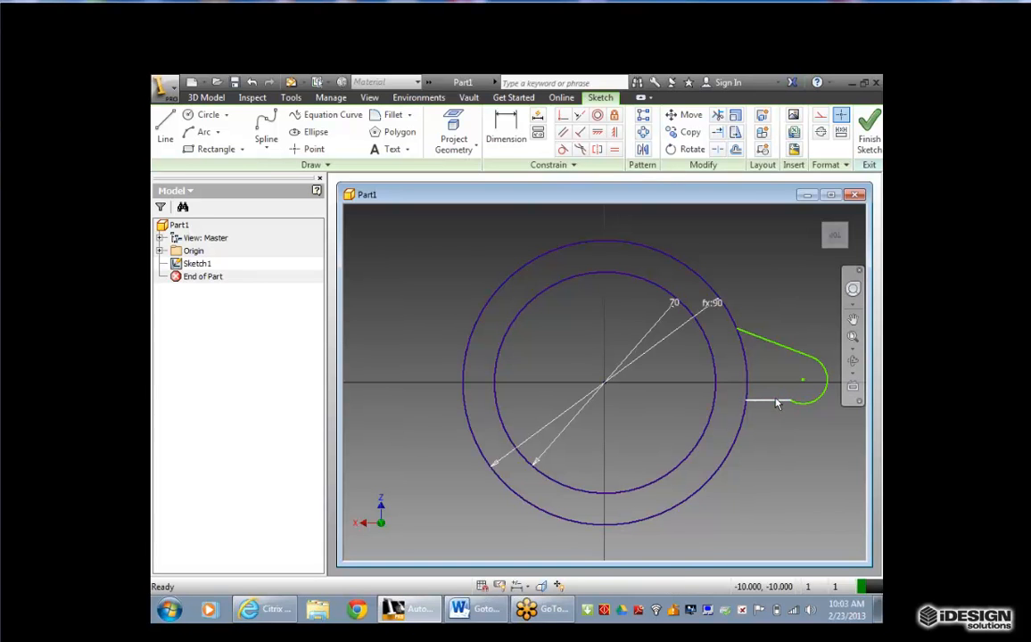
click(776, 402)
key(Delete)
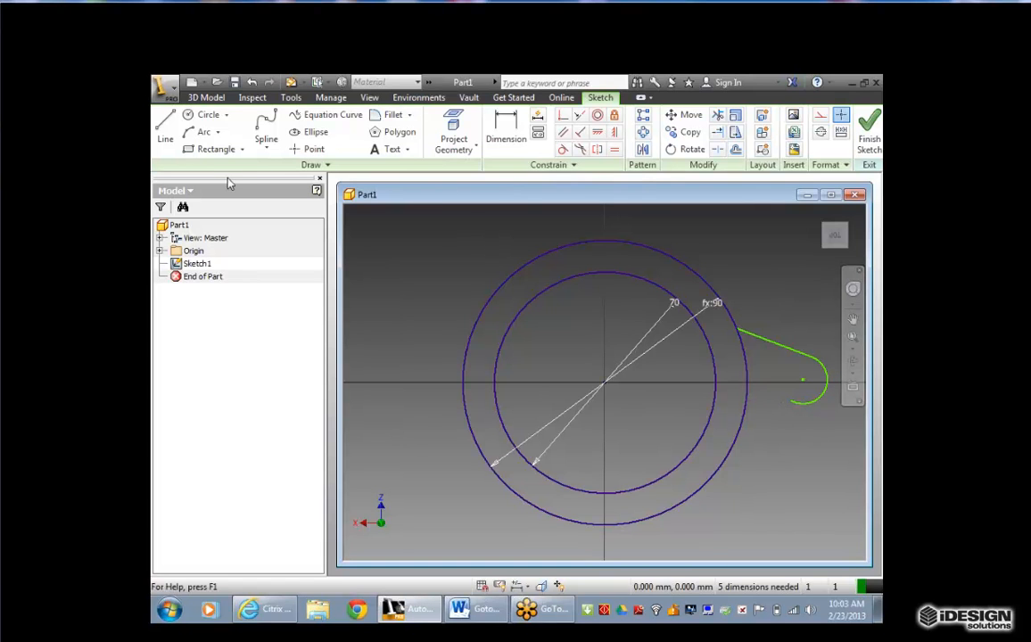
Draw a slanted lower line for the arm from the end arc back to the outer circle, roughly mirroring the upper line.
click(165, 129)
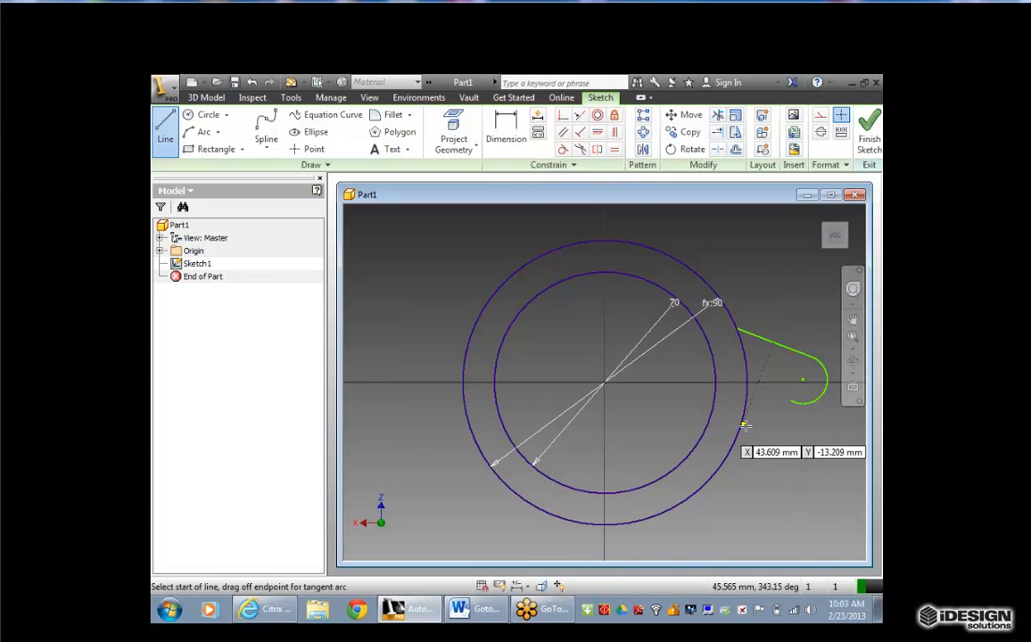
click(810, 401)
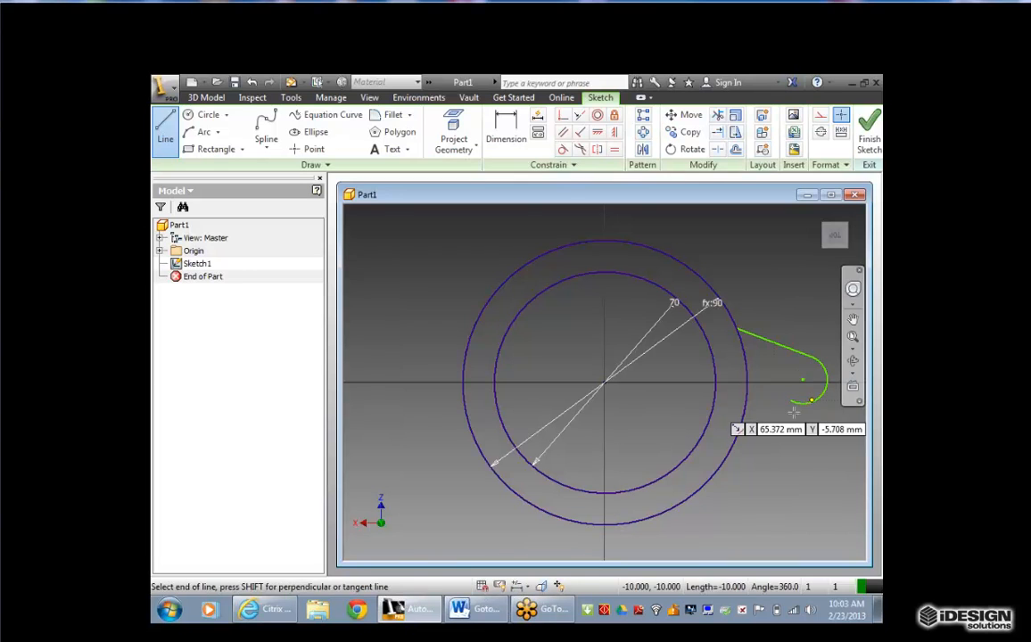
click(738, 434)
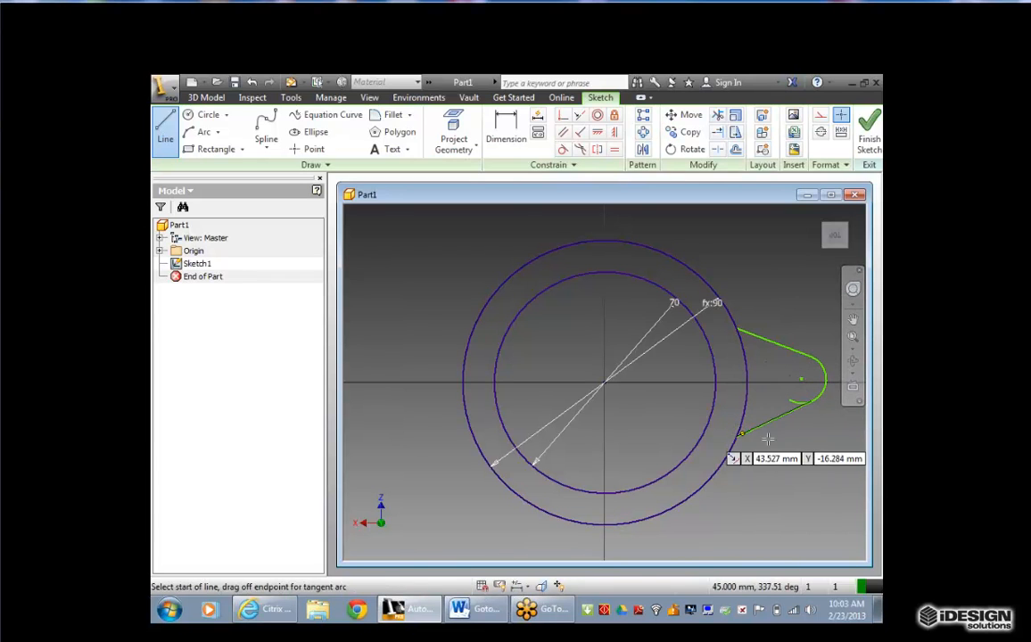
click(772, 439)
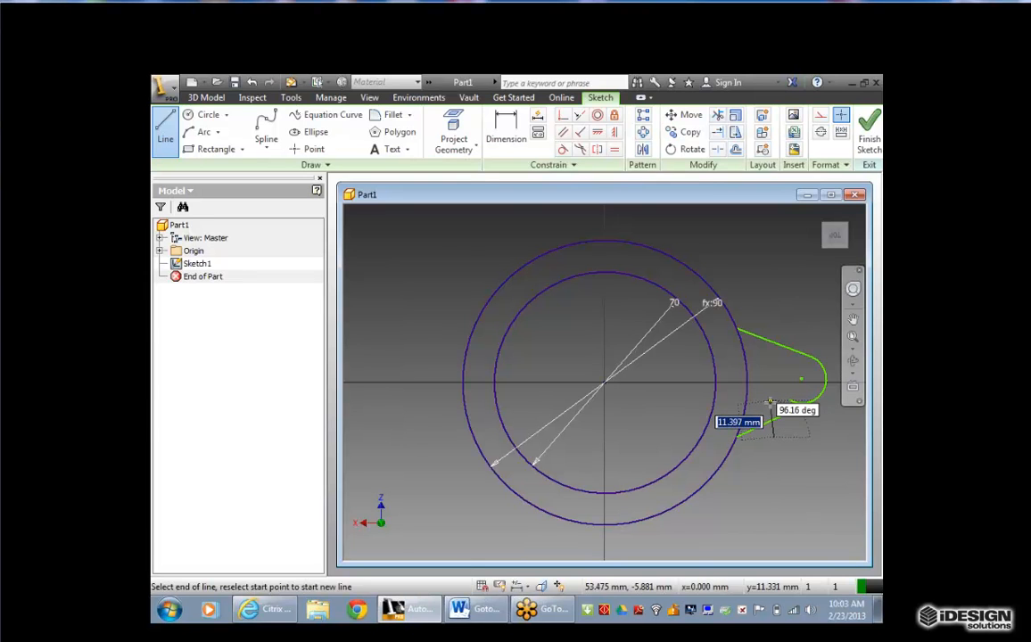
click(739, 437)
key(Escape)
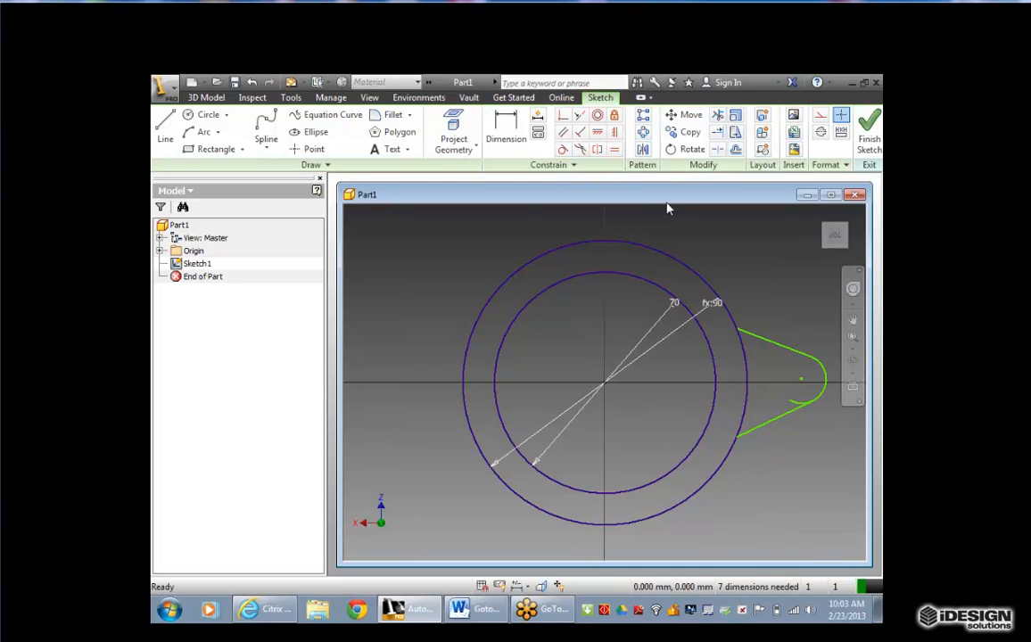
Trim the short tail of the arm's end arc that extends past the slanted lower line.
click(717, 117)
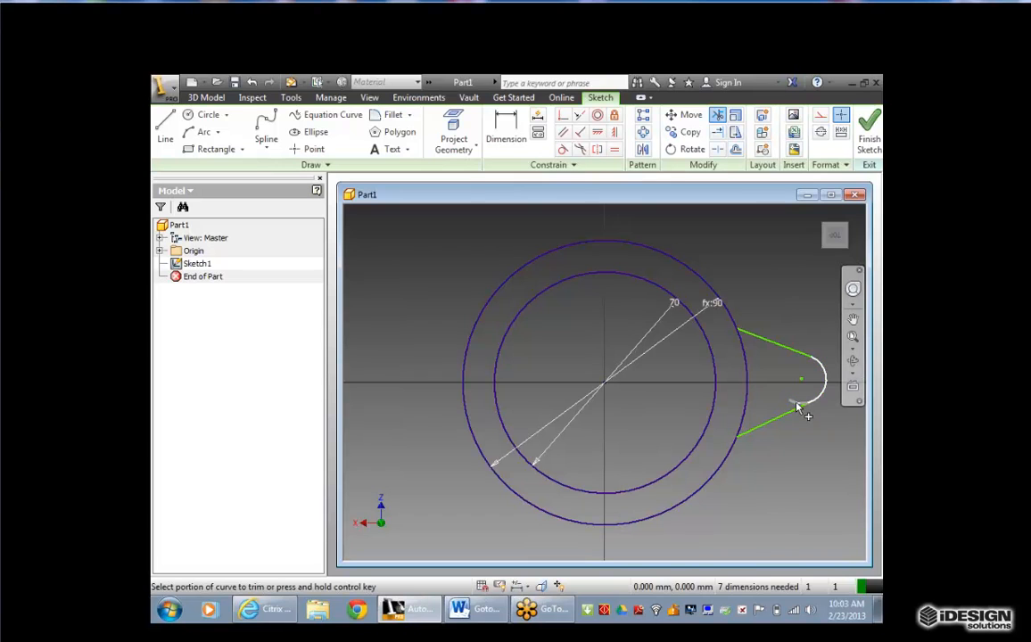
click(792, 401)
key(Escape)
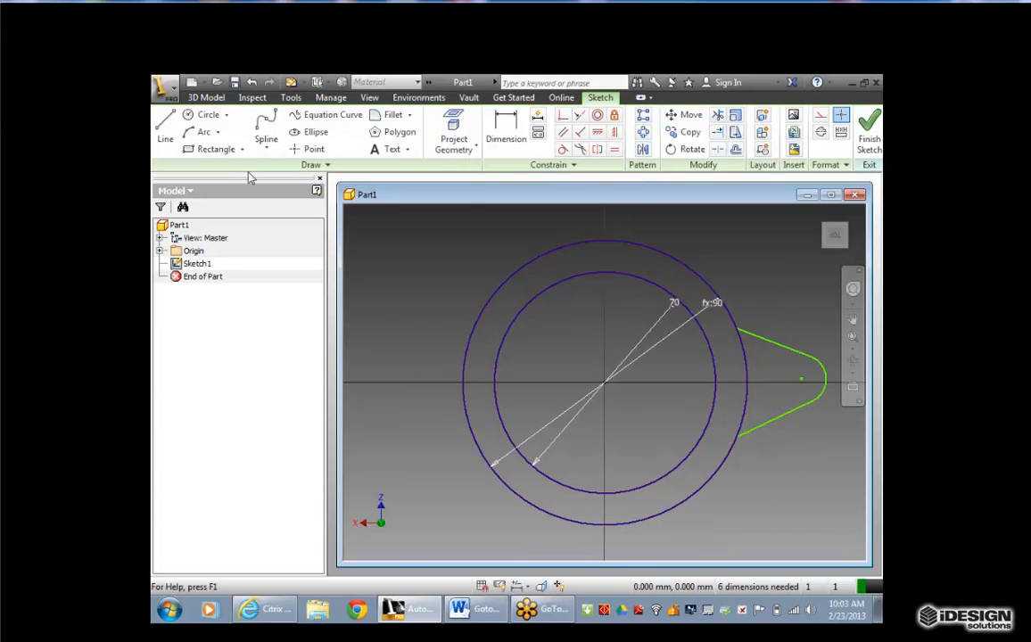
Turn on construction format for new sketch geometry.
click(822, 116)
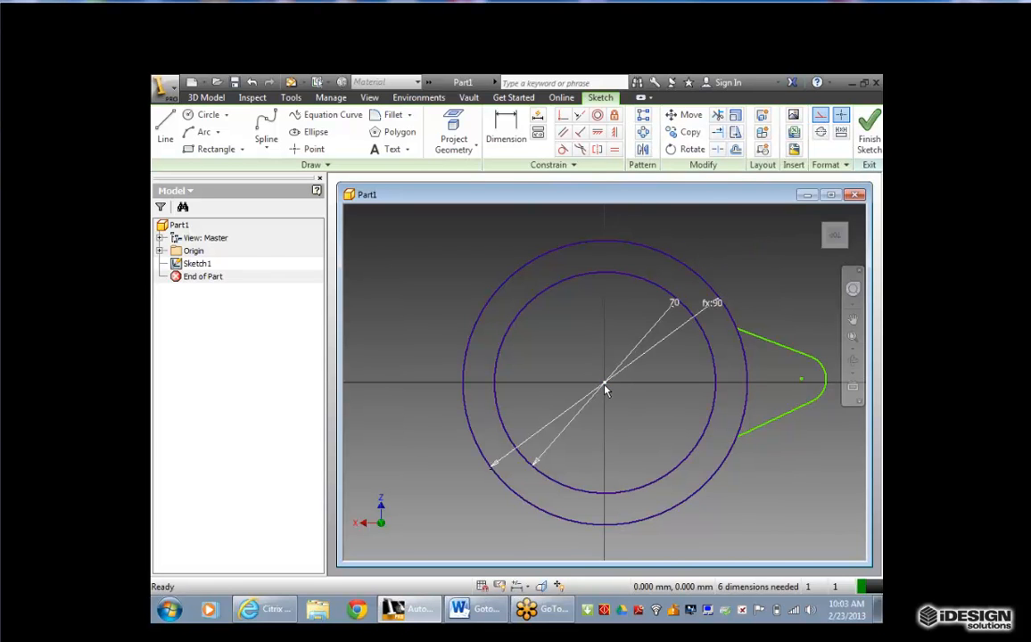
mouse_move(835, 236)
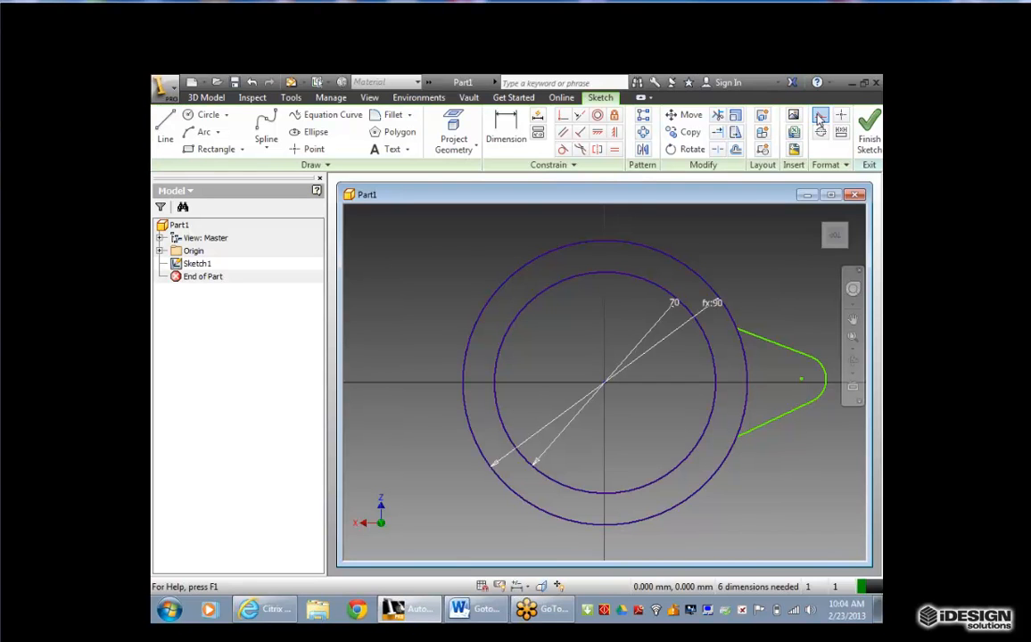
Draw a construction line about 73 mm long from the sketch origin through the middle of the arm.
click(165, 132)
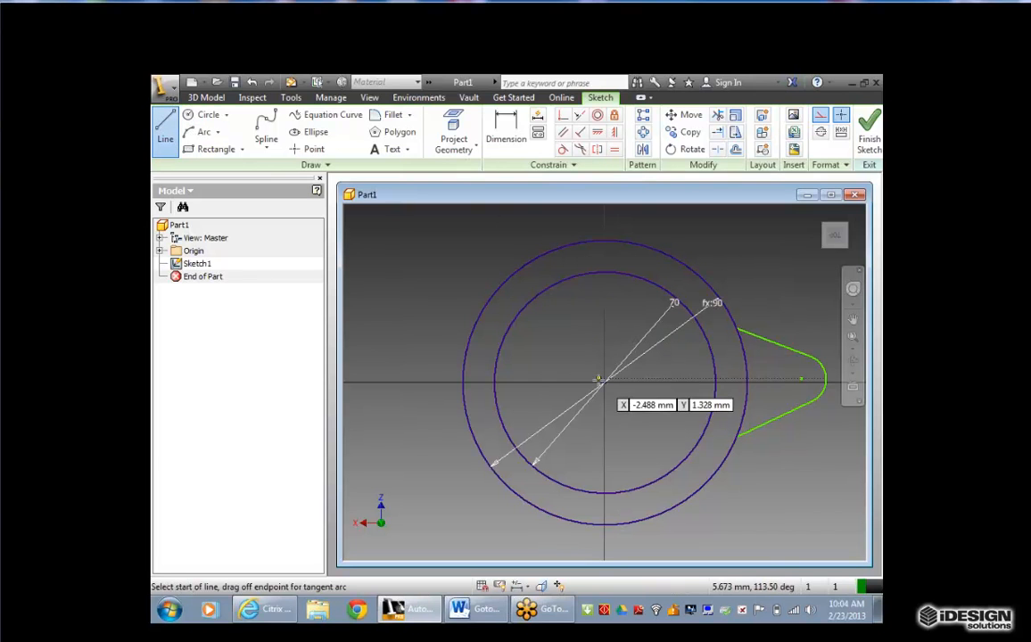
click(605, 385)
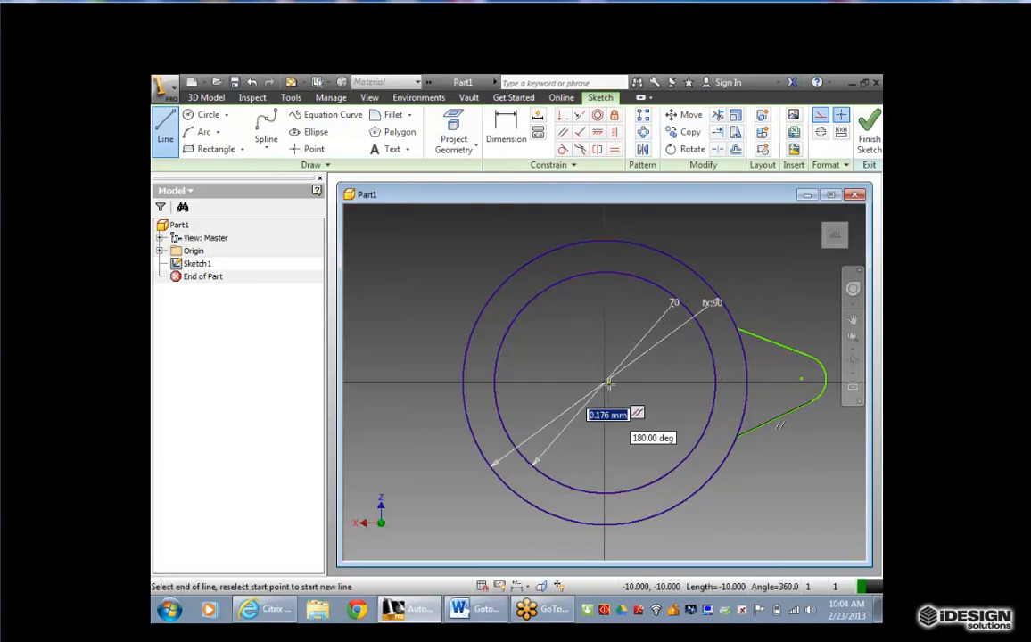
click(825, 382)
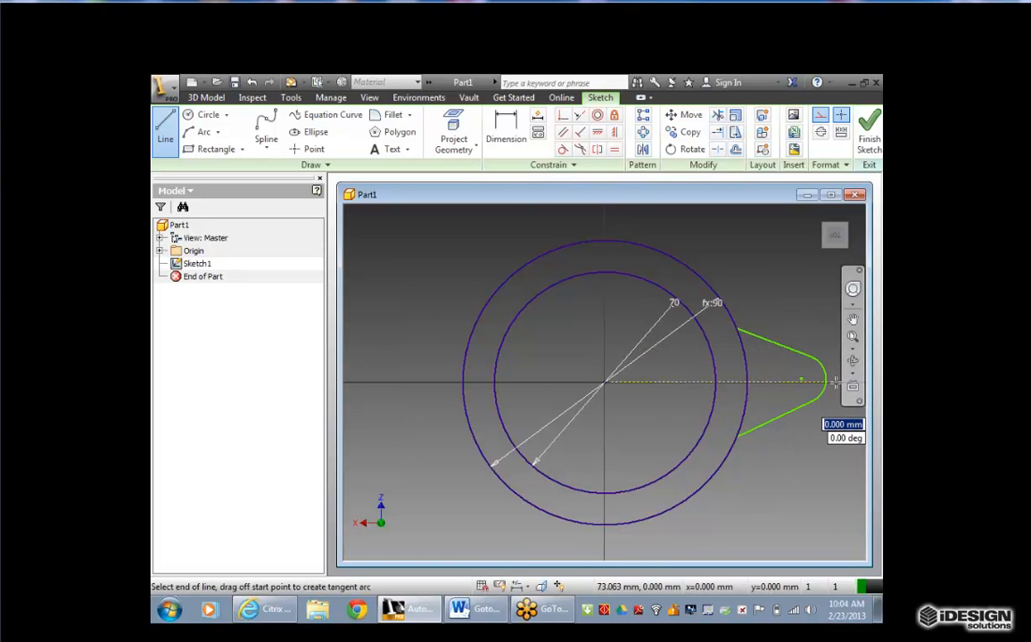
key(Escape)
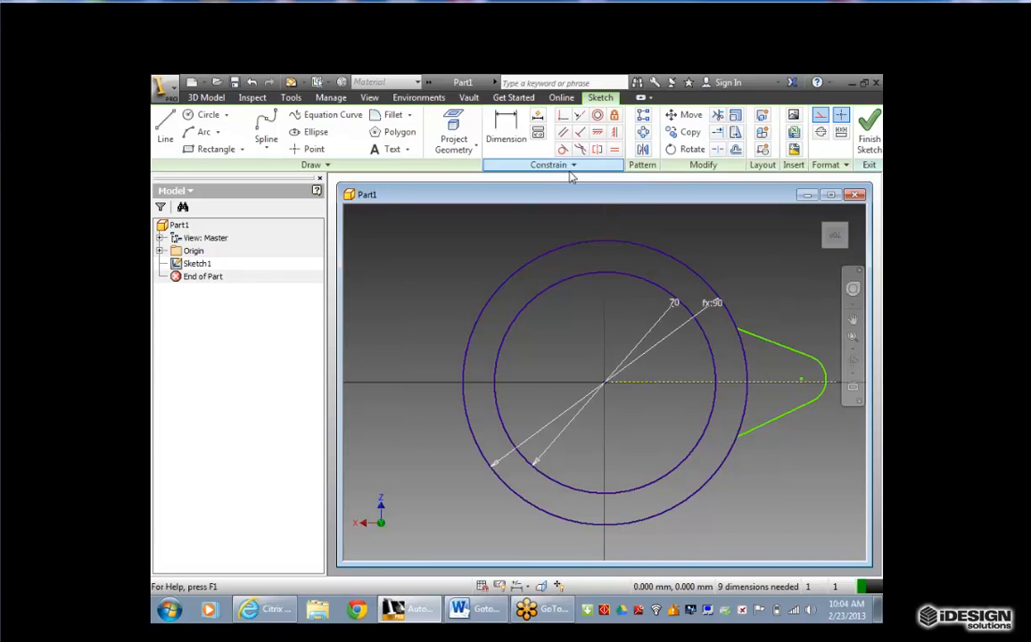
Try to constrain the arm arc's centre point coincident with the construction line, undoing each attempt.
click(562, 116)
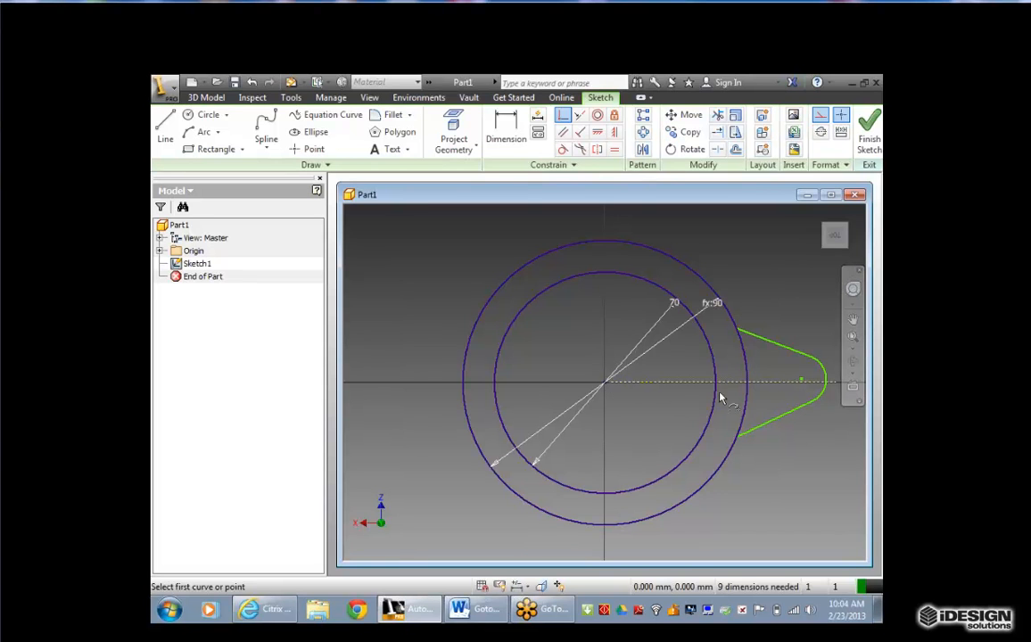
click(802, 383)
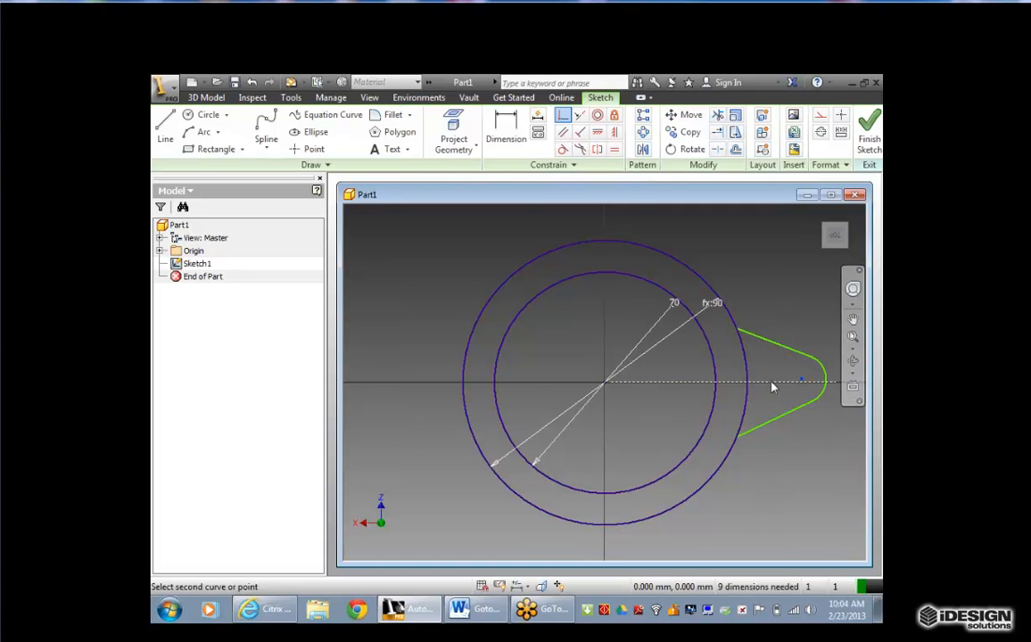
click(772, 387)
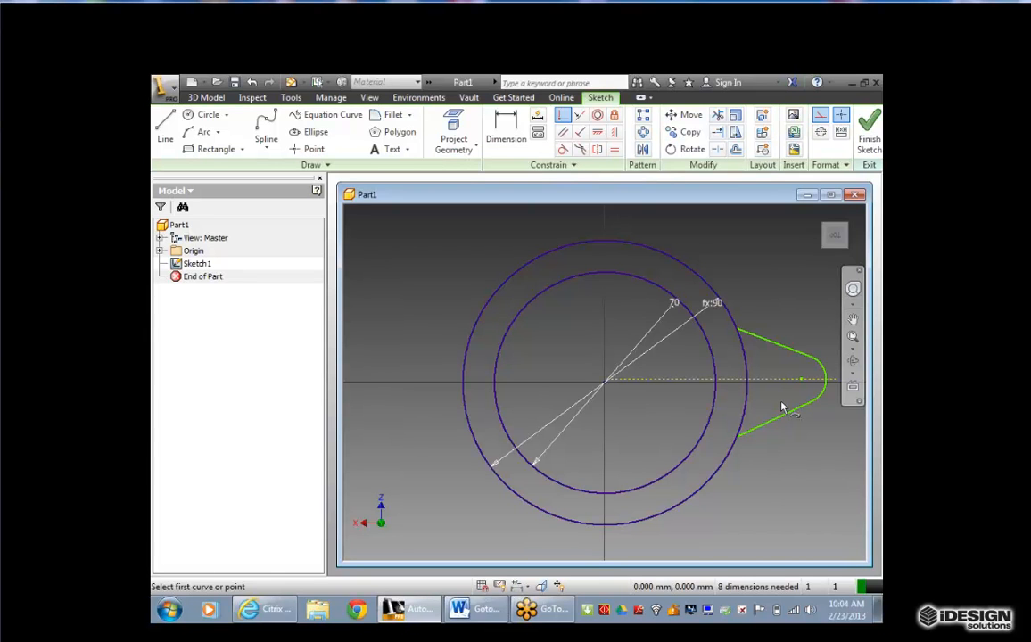
key(Escape)
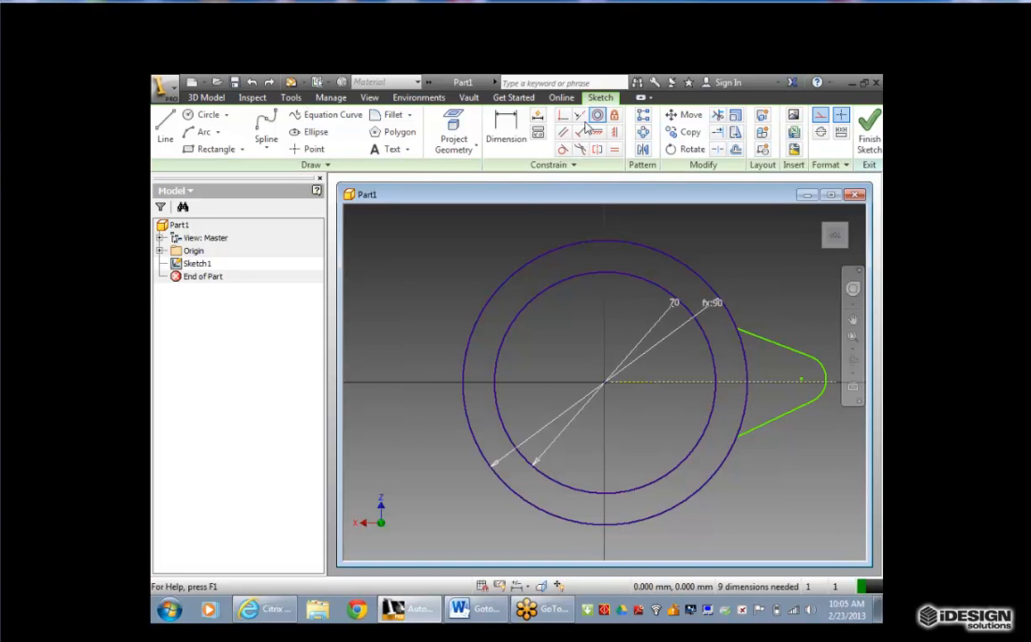
click(564, 117)
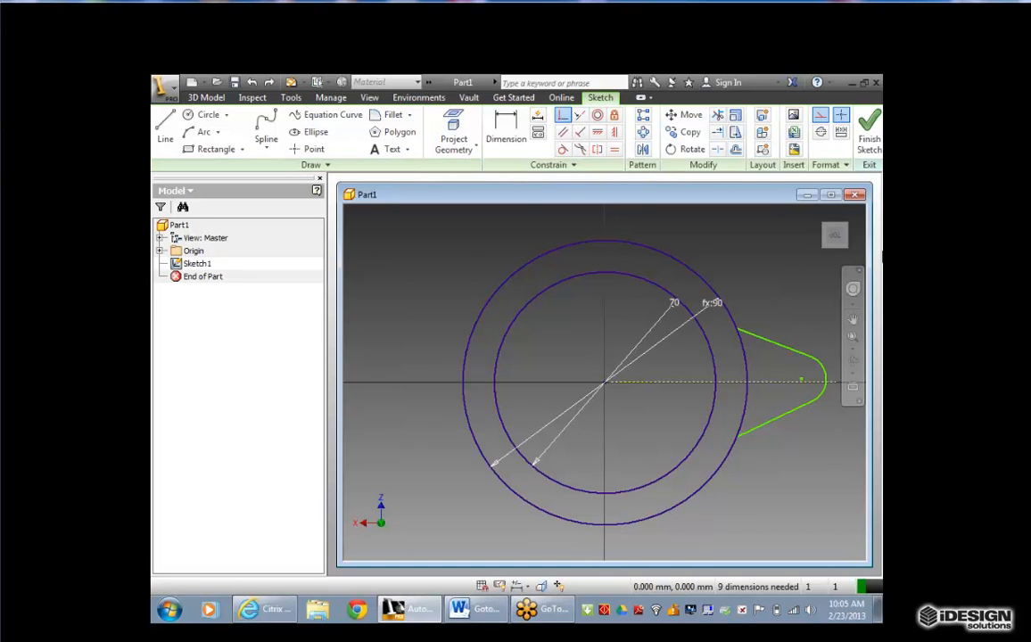
click(803, 383)
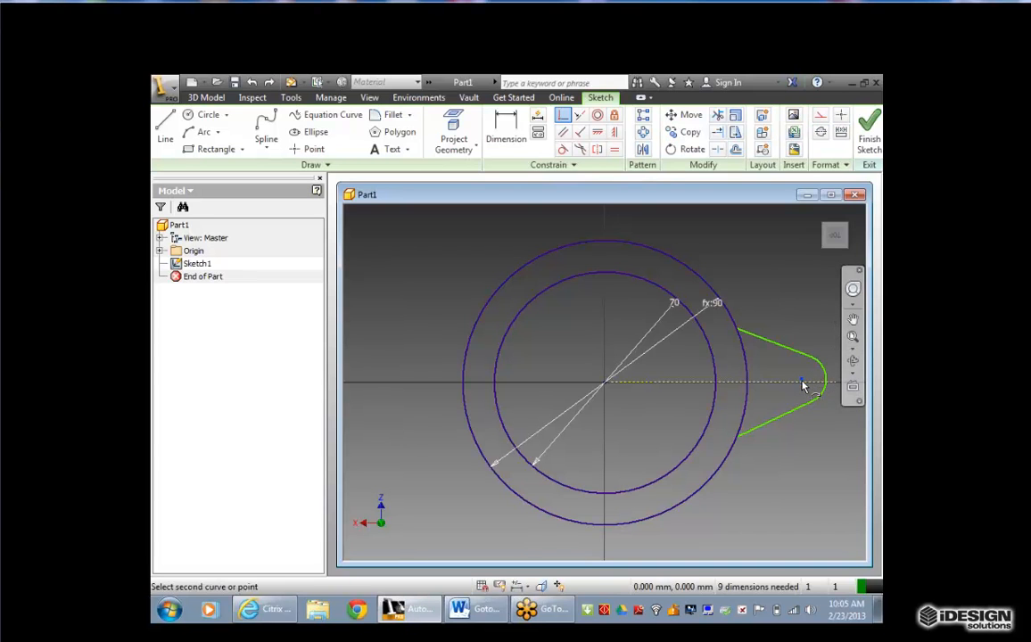
click(801, 383)
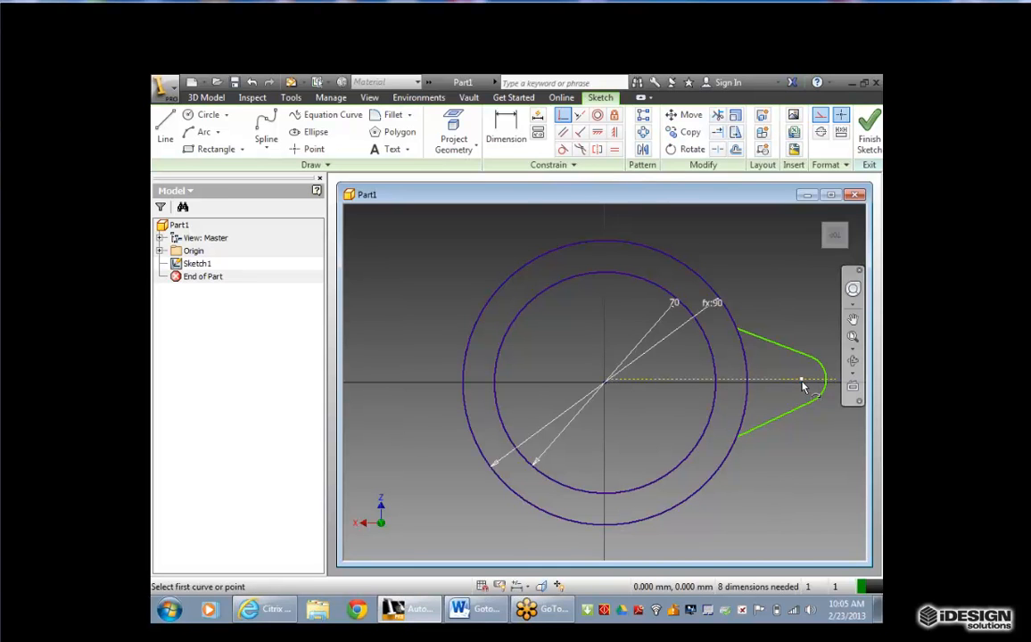
key(ctrl+z)
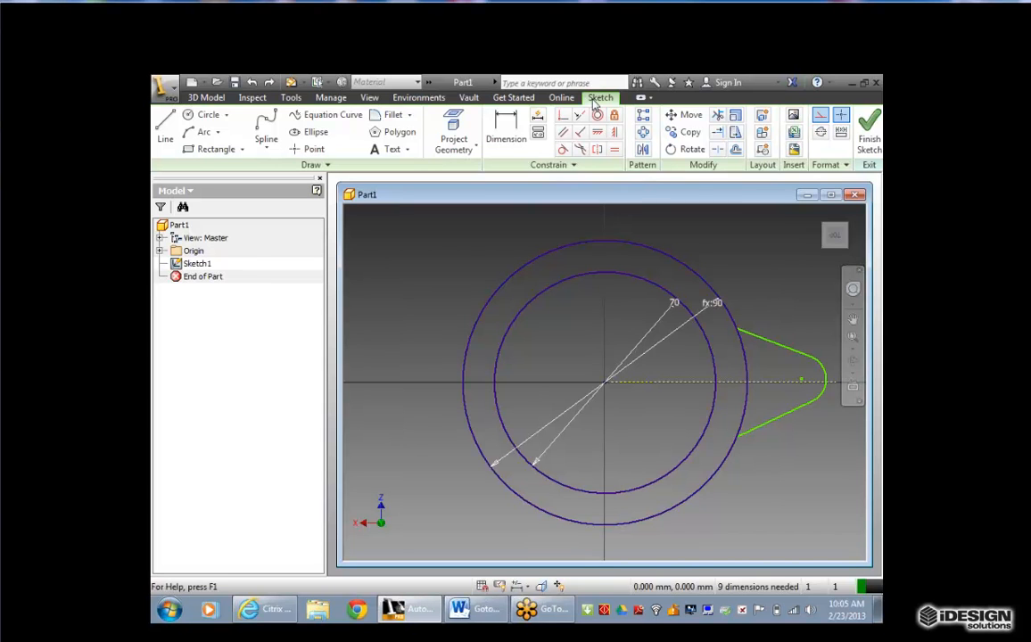
Try the coincident constraint with the arc's centre again, picking the construction line first, undo it and delete the line.
click(562, 116)
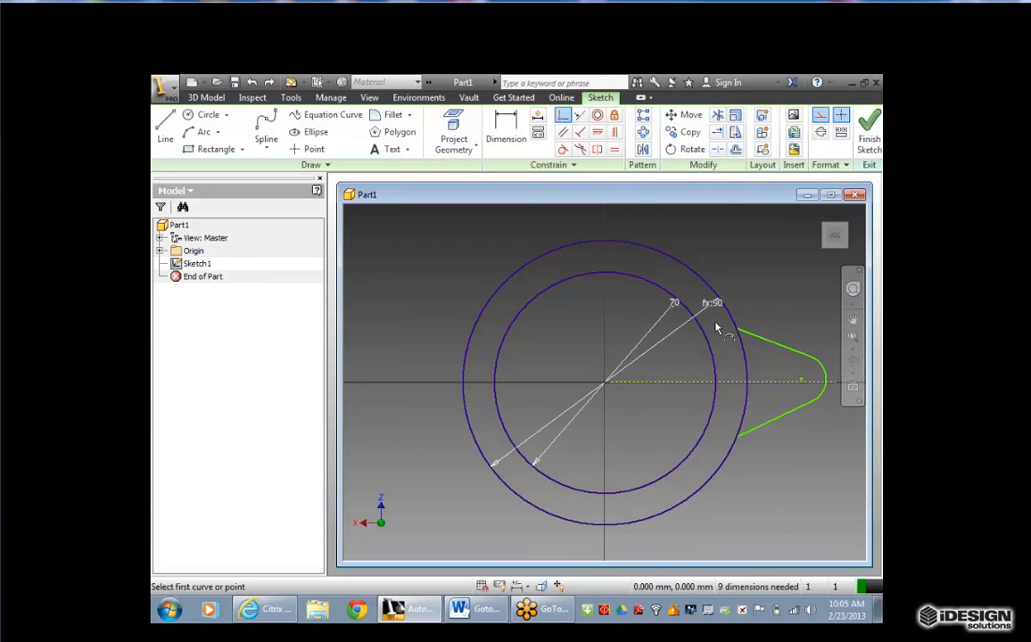
click(797, 382)
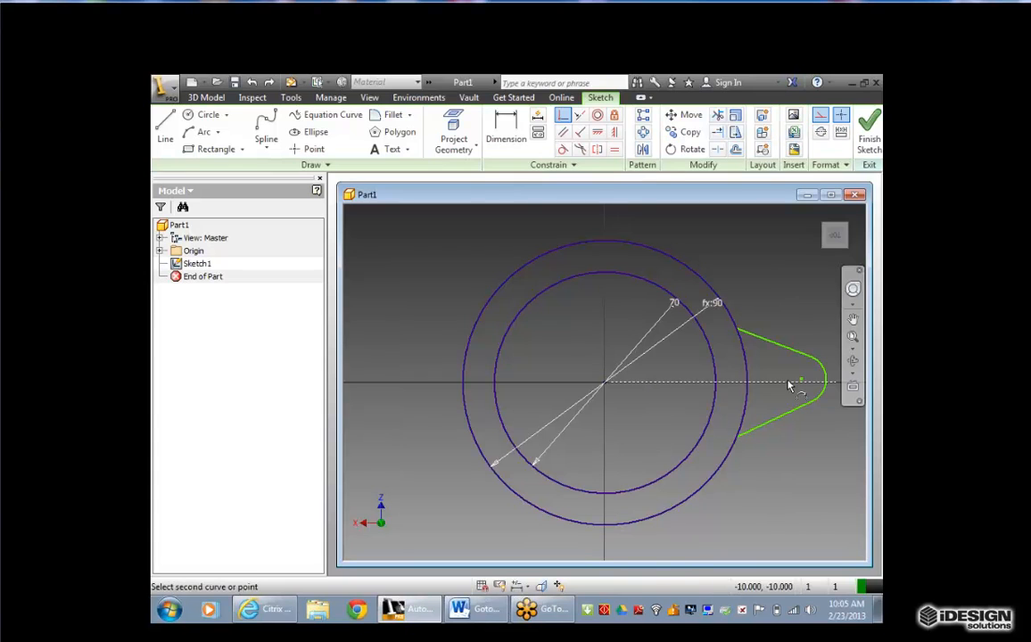
click(803, 391)
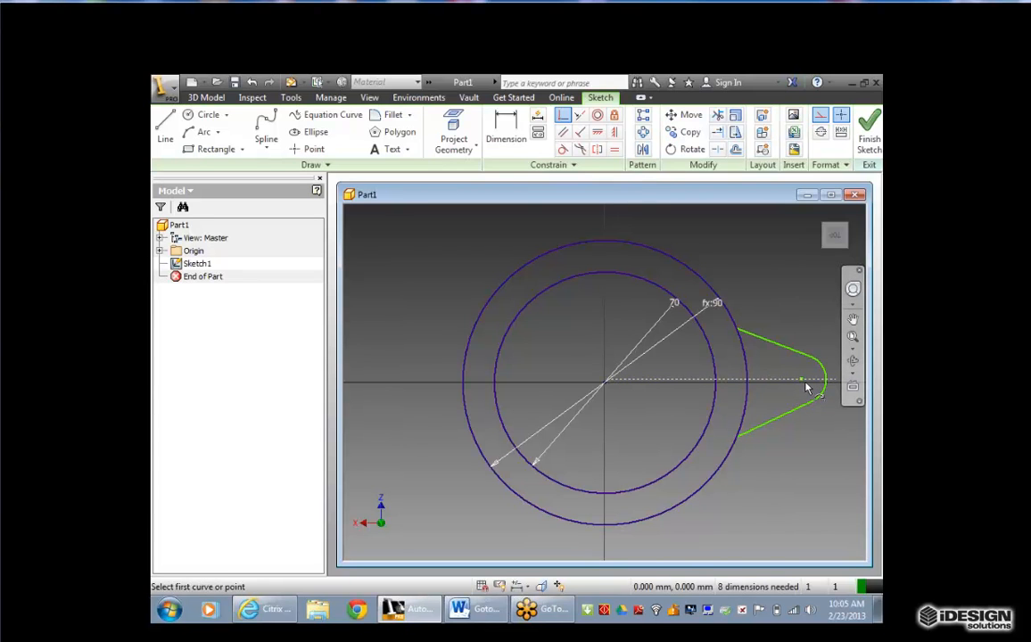
key(ctrl+z)
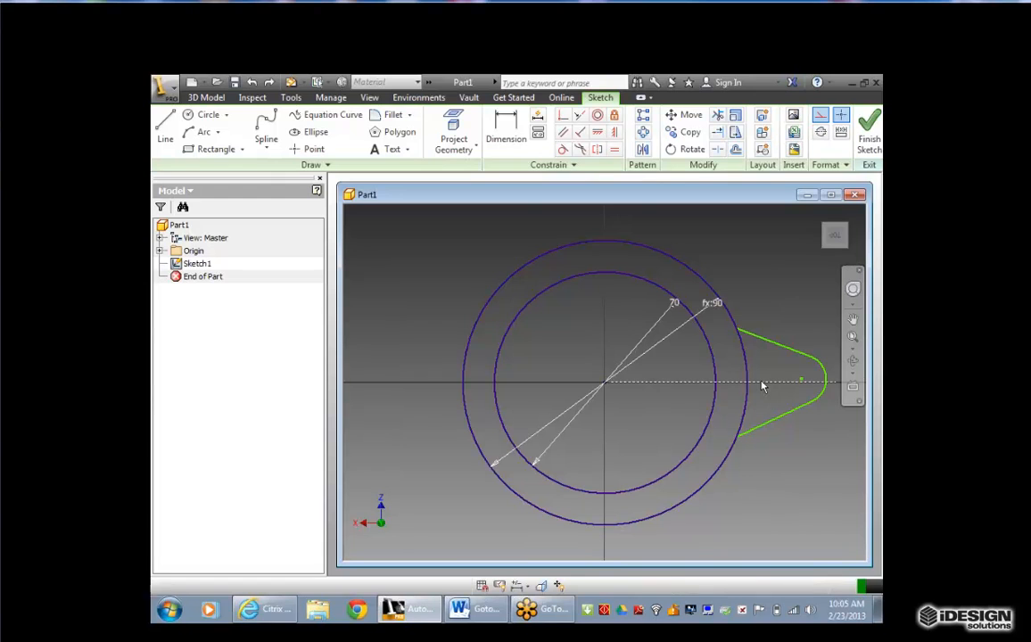
click(763, 385)
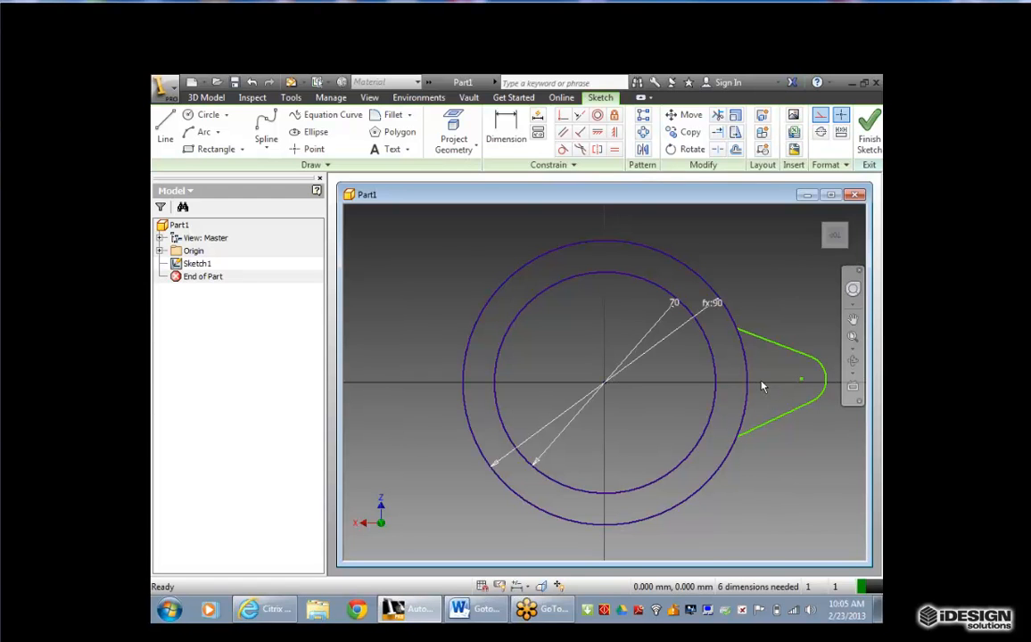
Draw a horizontal construction centreline about 73 mm long from the sketch origin to just beyond the arm's end arc.
click(165, 132)
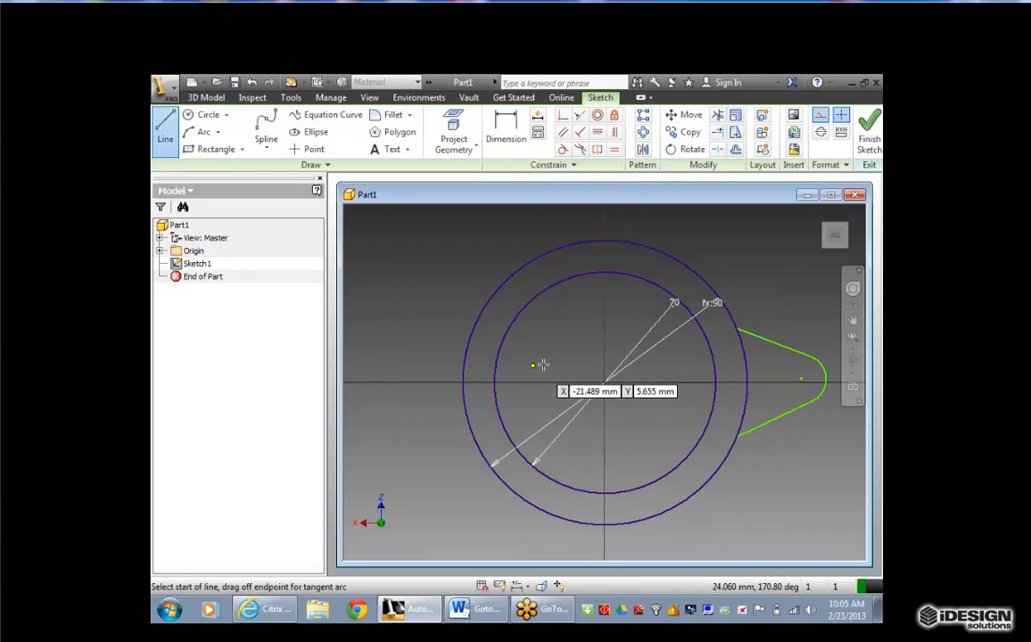
click(604, 383)
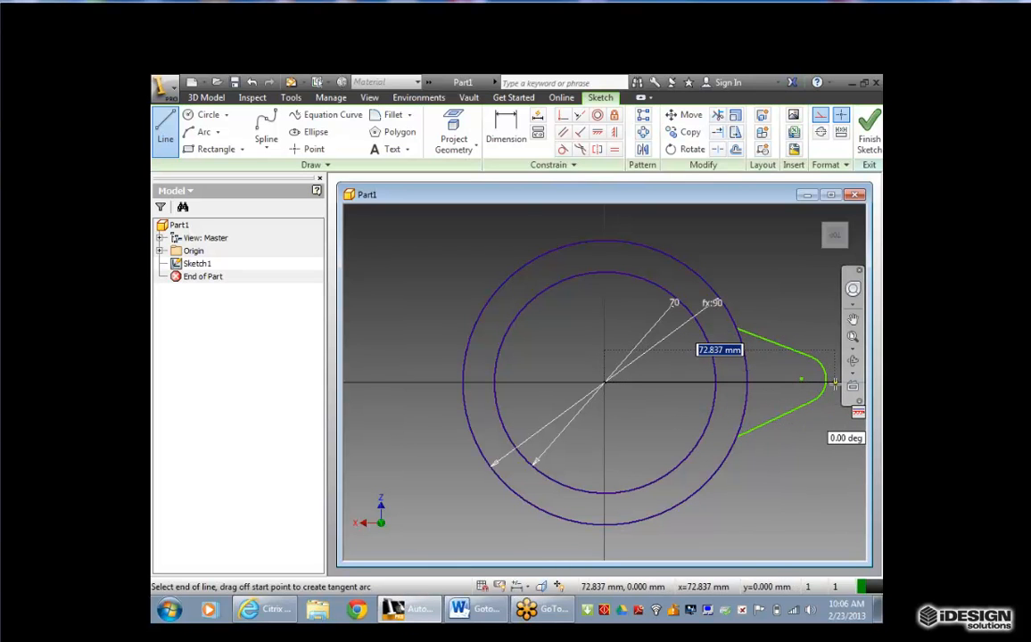
click(835, 383)
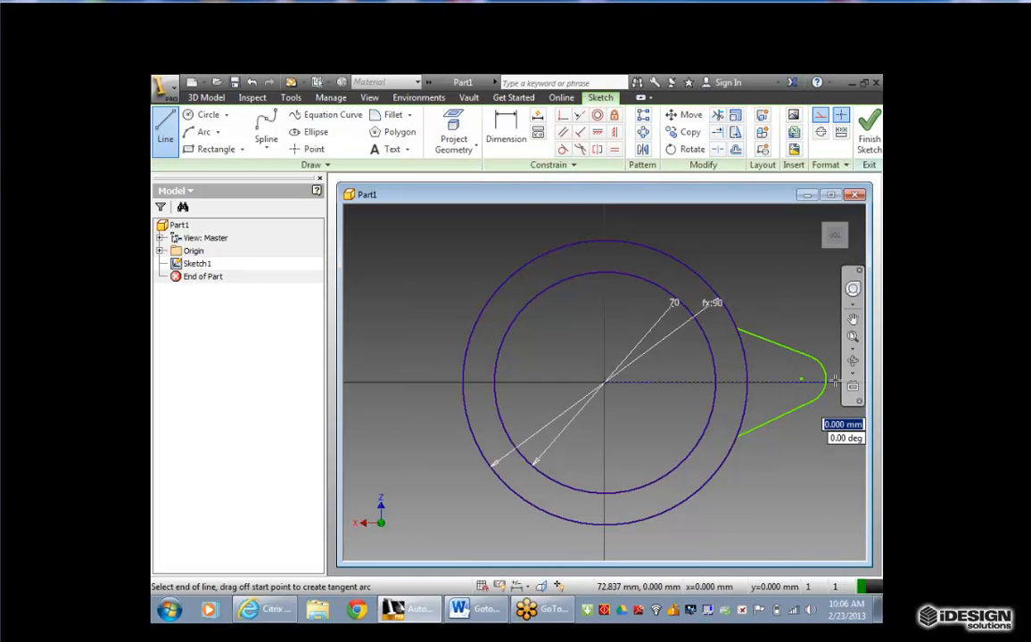
key(Escape)
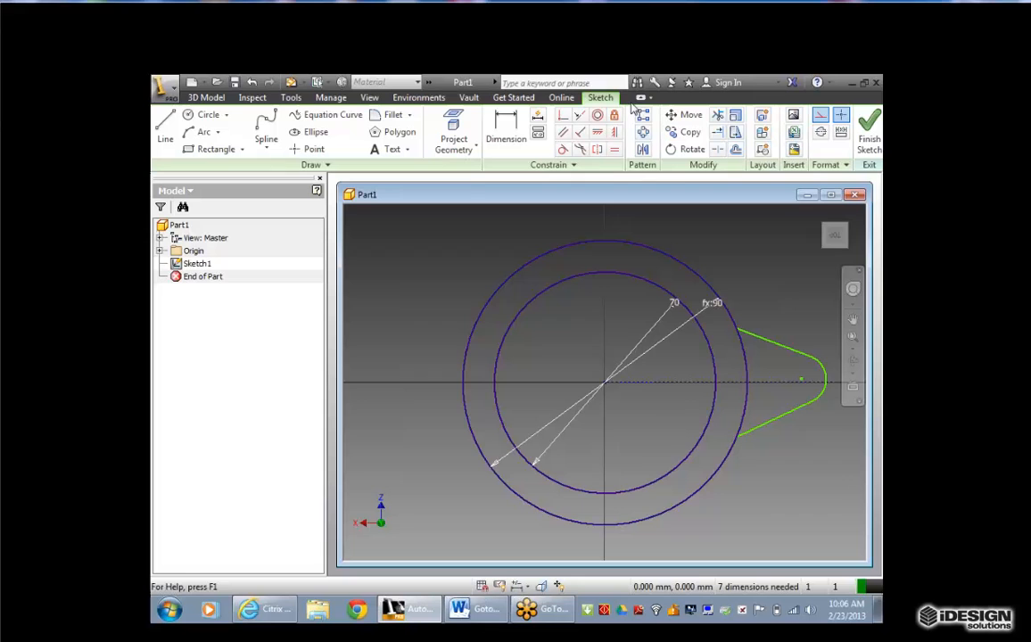
Constrain the arm arc's centre point coincident with the horizontal construction centreline.
click(563, 114)
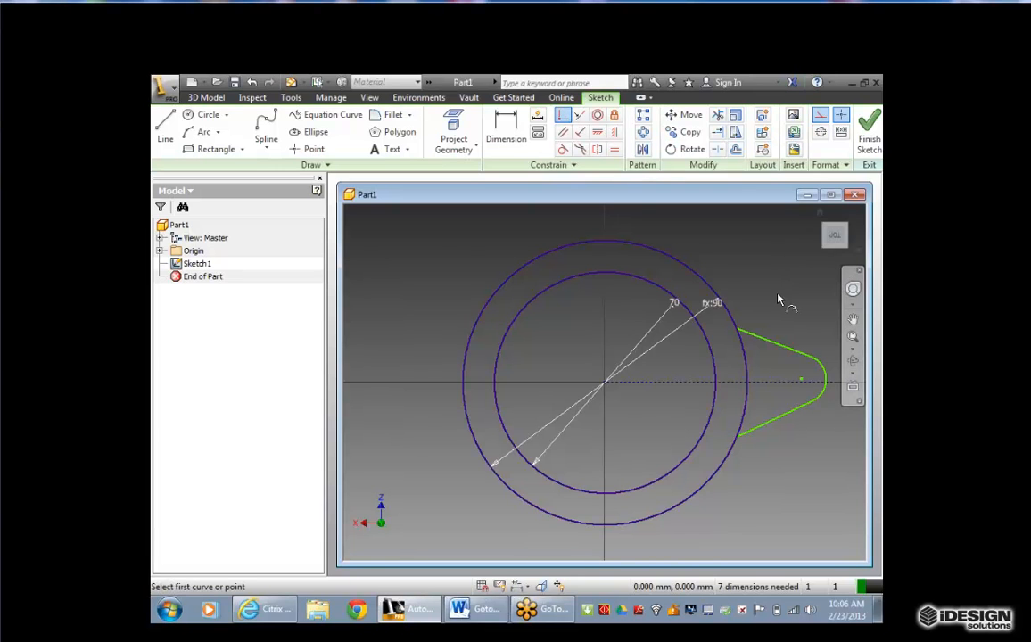
click(774, 383)
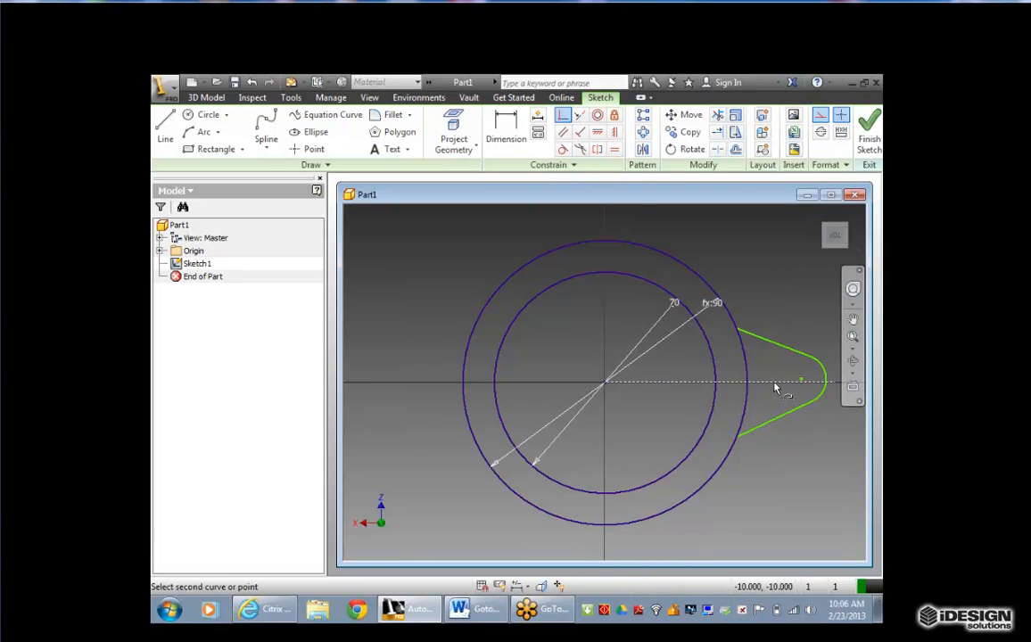
click(801, 381)
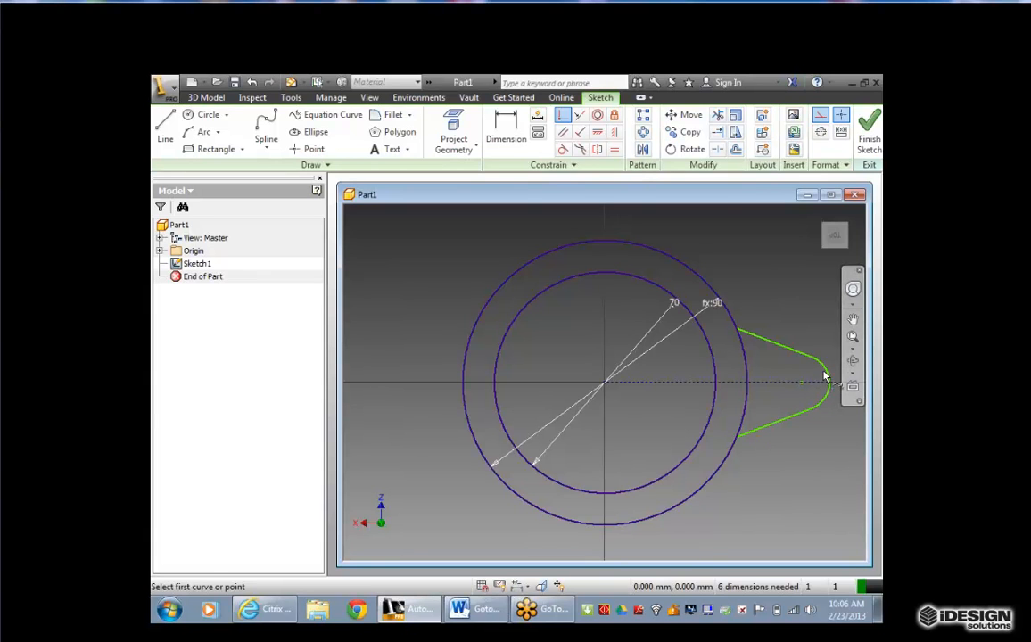
Dimension the radius of the arm's end arc and set it to 6 mm.
click(505, 132)
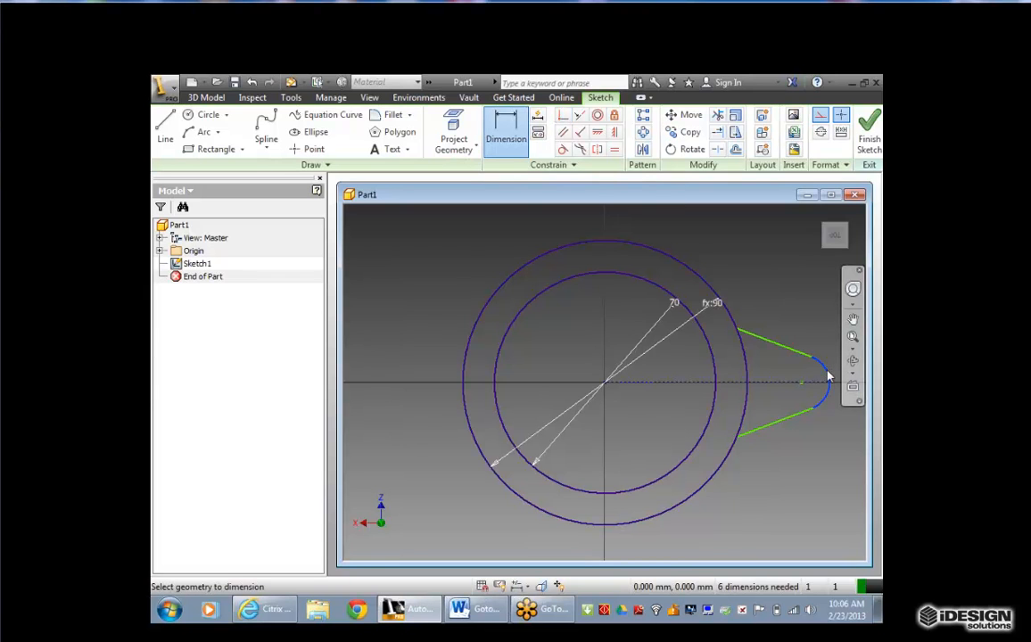
click(827, 376)
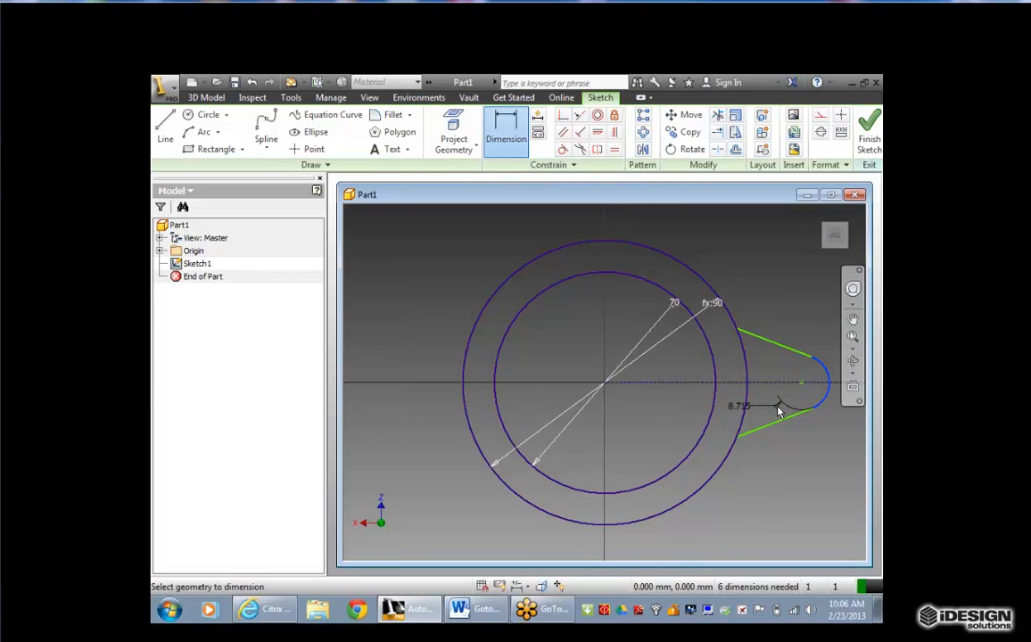
click(760, 415)
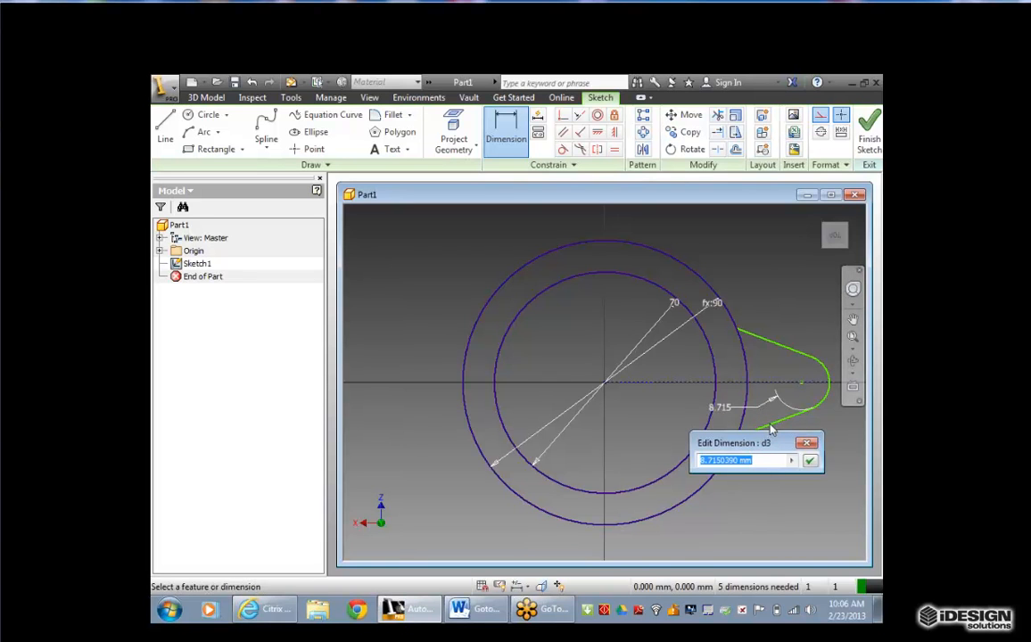
text(6)
key(Return)
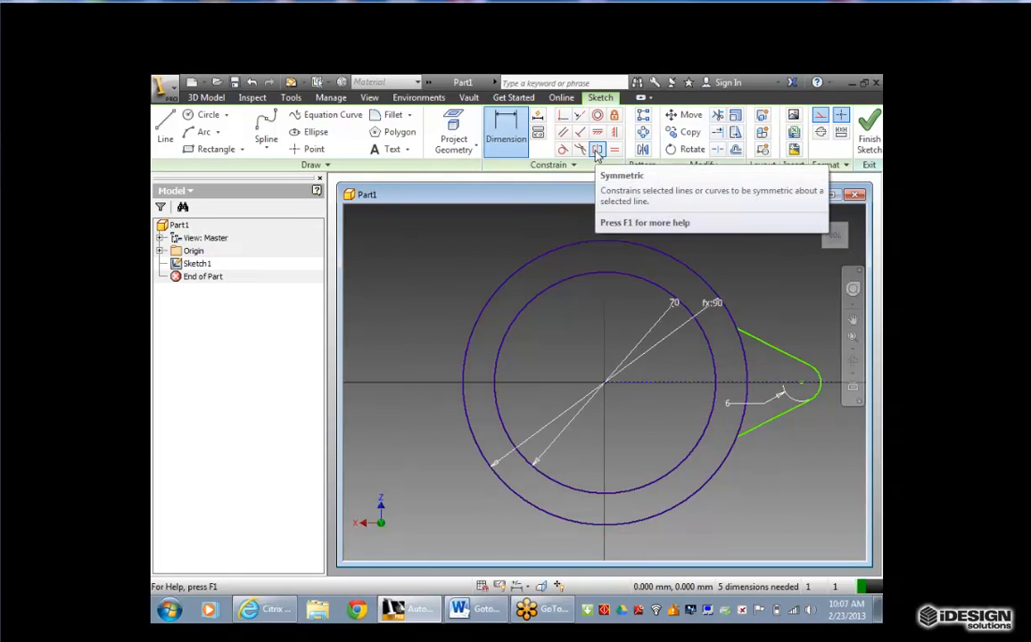
Make the arm's two slanted lines symmetric about the horizontal construction centreline.
click(598, 151)
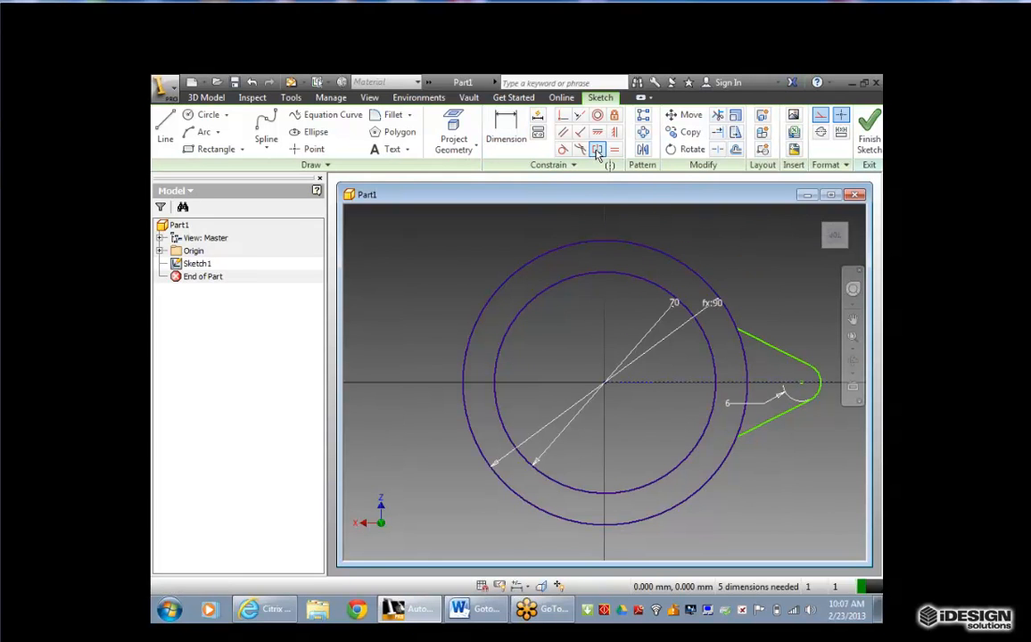
click(780, 354)
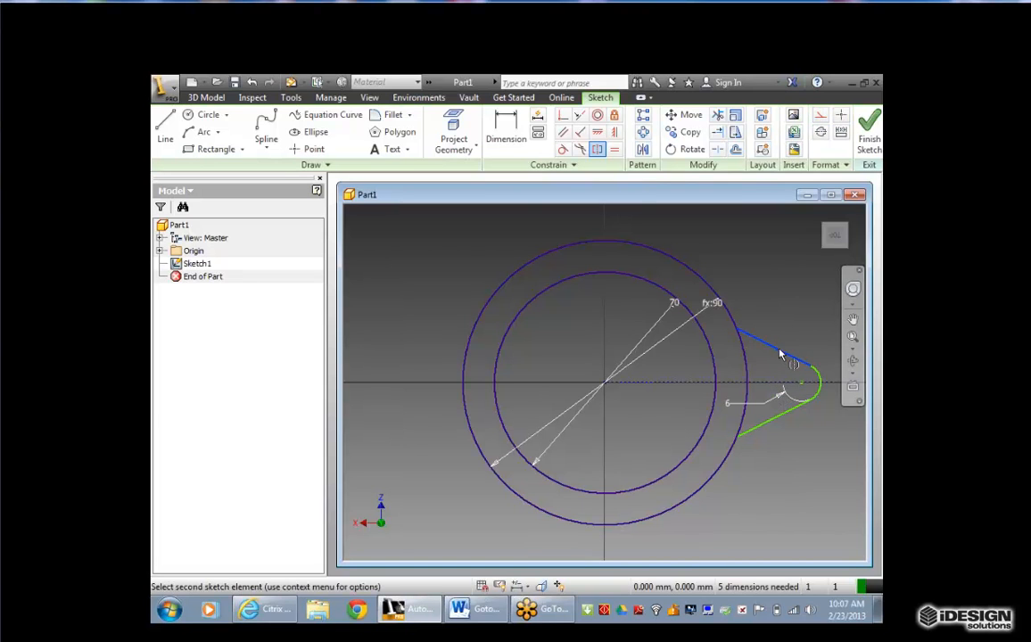
click(784, 417)
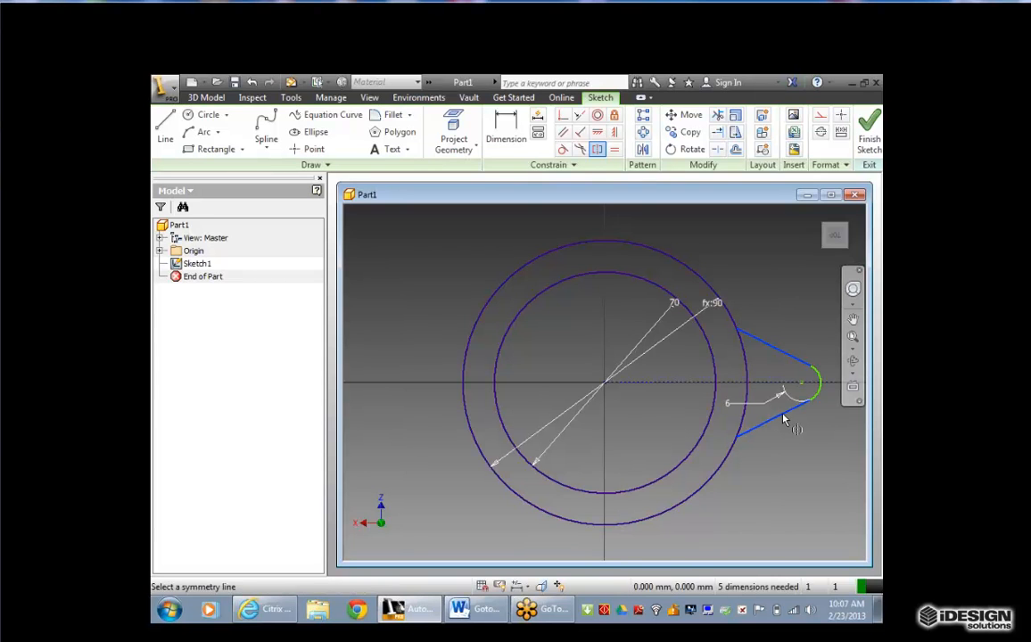
click(767, 383)
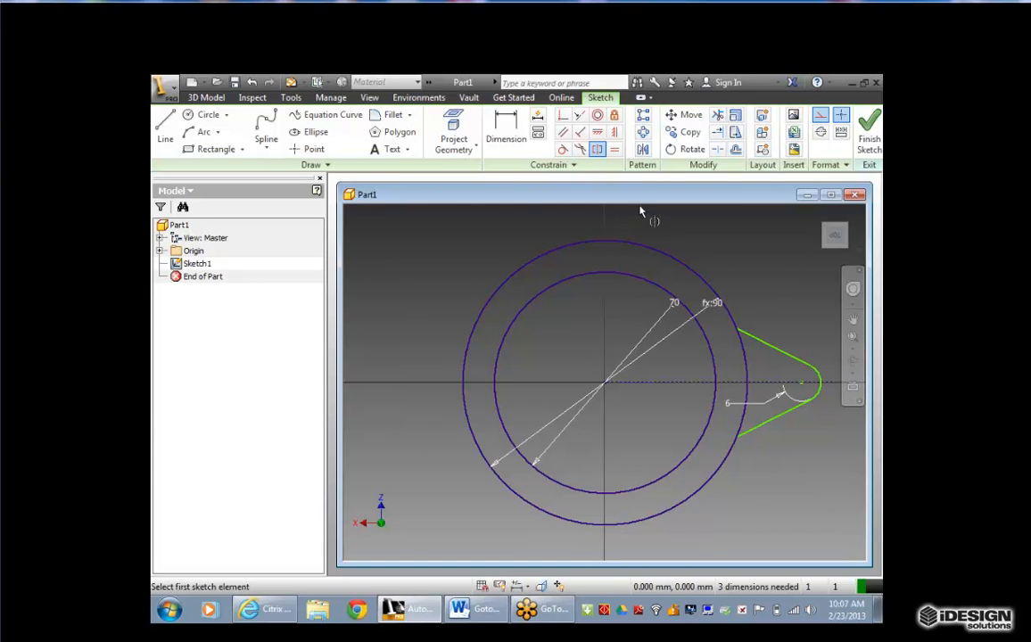
Dimension the angle between the arm's upper slanted line and the horizontal centreline as 20 degrees.
click(506, 129)
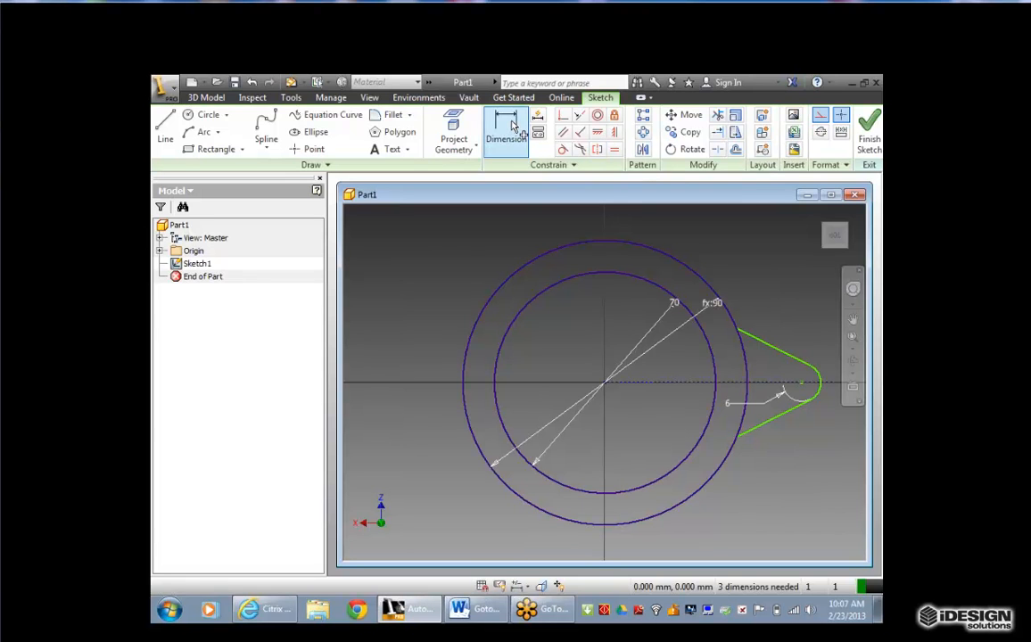
click(782, 358)
click(780, 355)
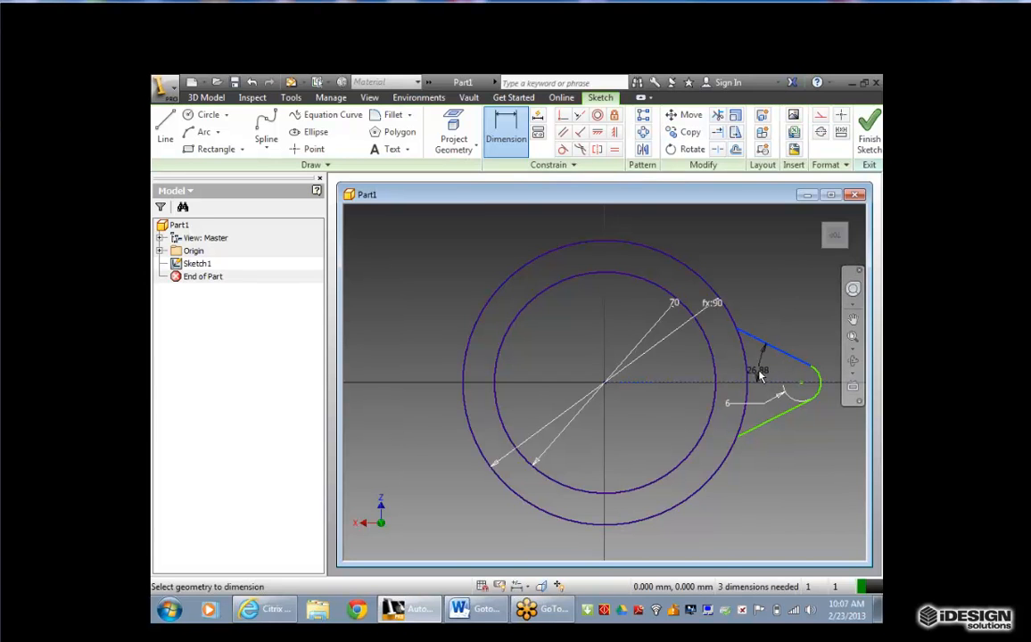
click(760, 373)
text(20)
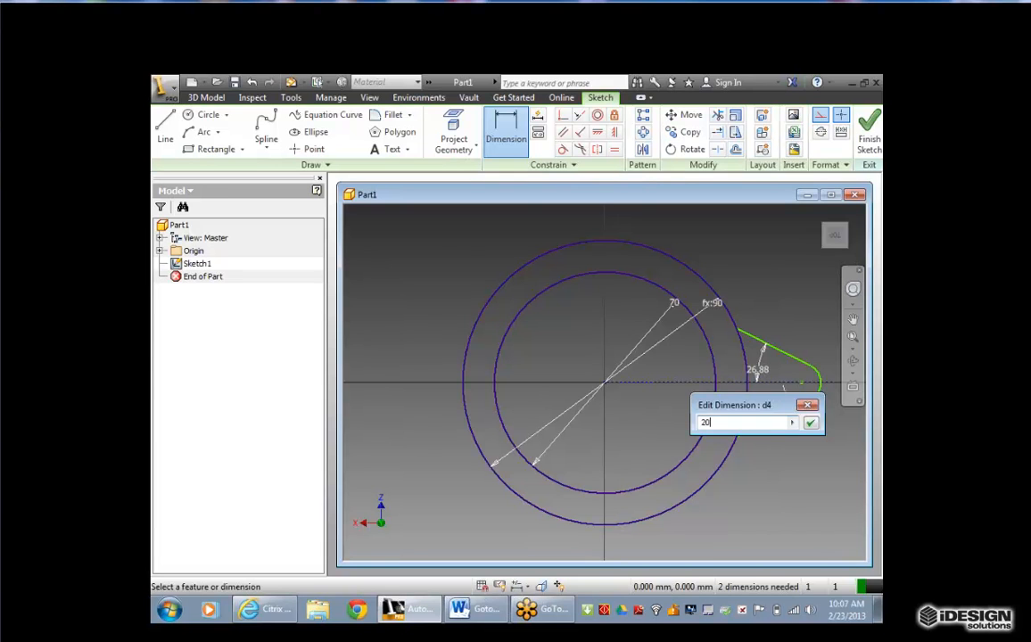
key(Return)
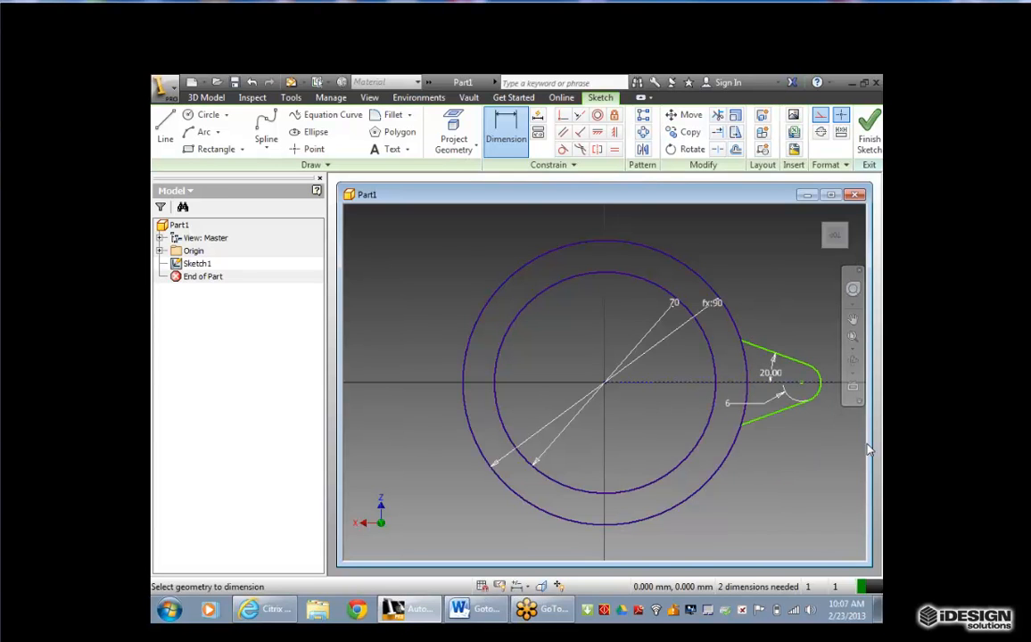
Finish the sketch and extrude the ring profile between the two circles symmetrically by 40 mm.
click(870, 130)
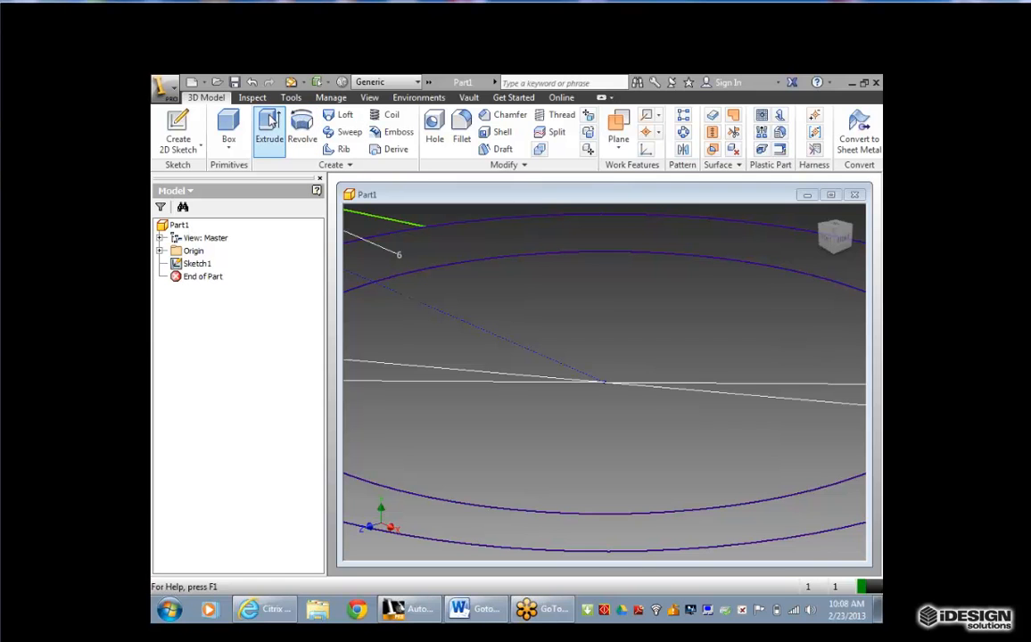
click(270, 125)
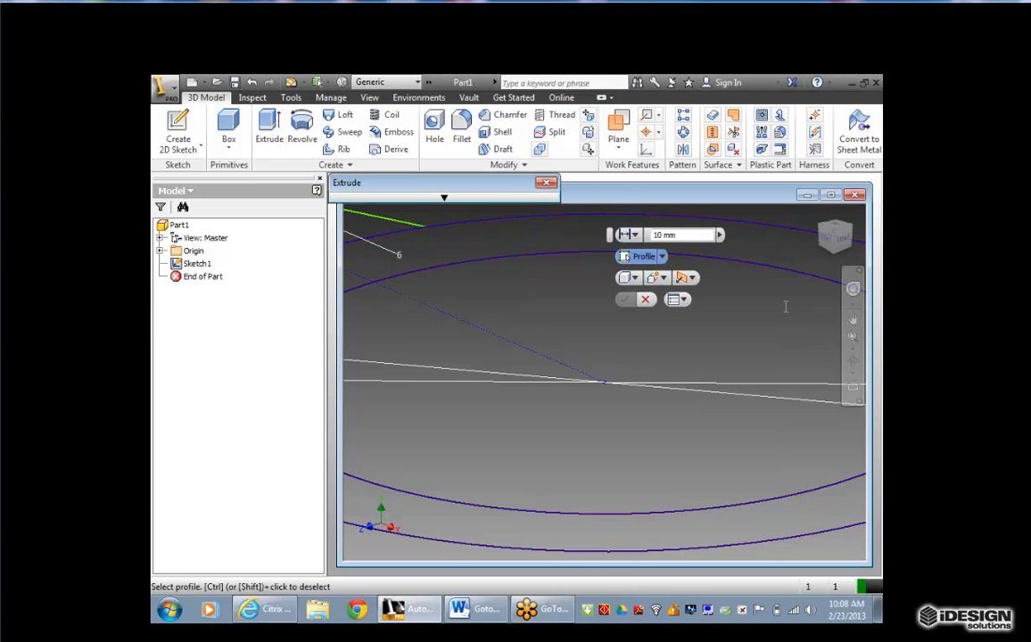
click(853, 337)
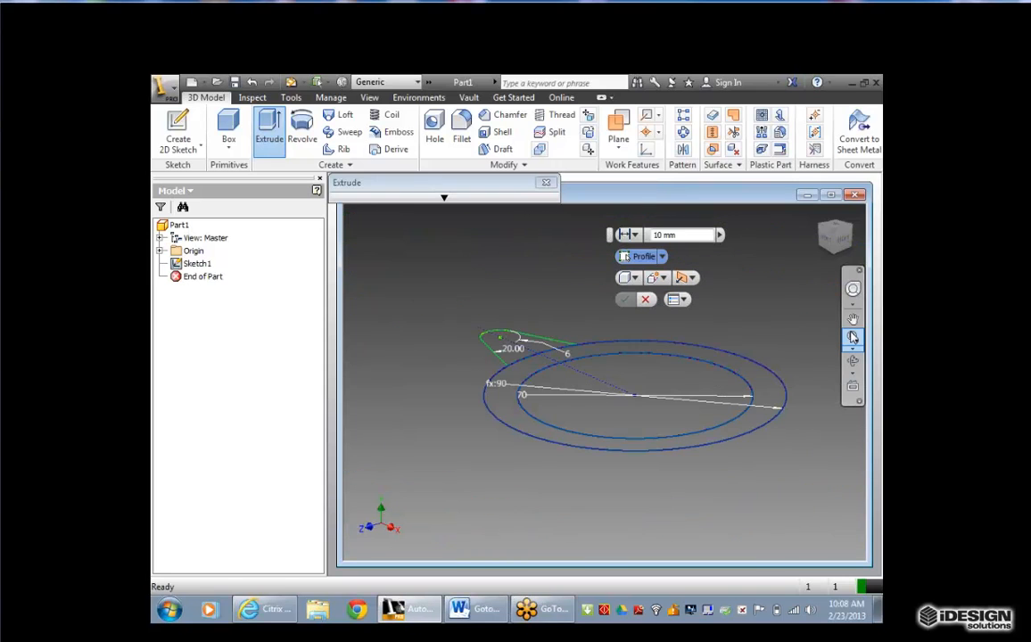
click(739, 366)
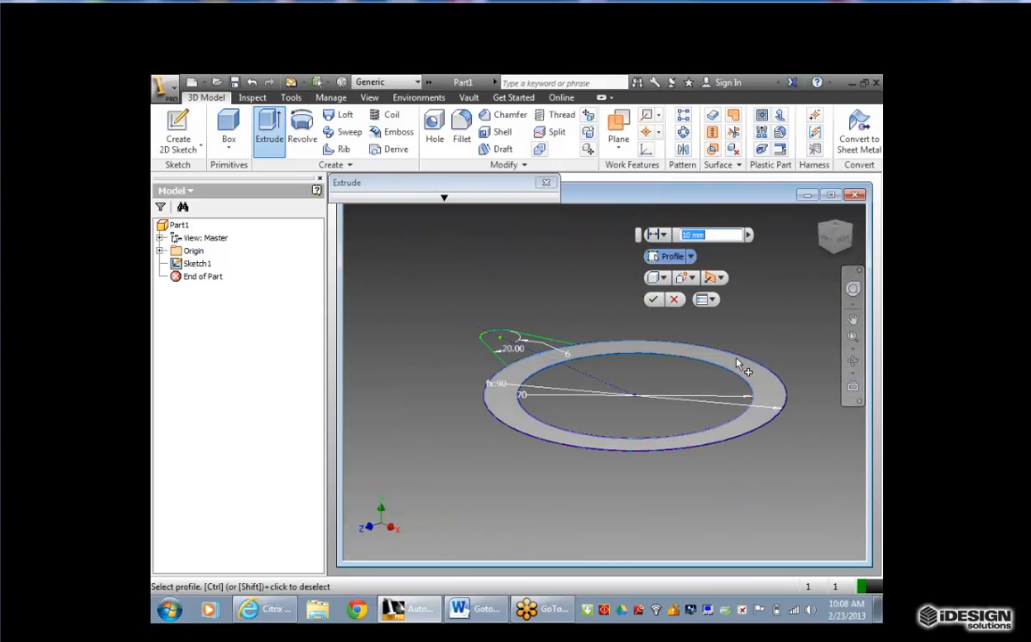
click(722, 278)
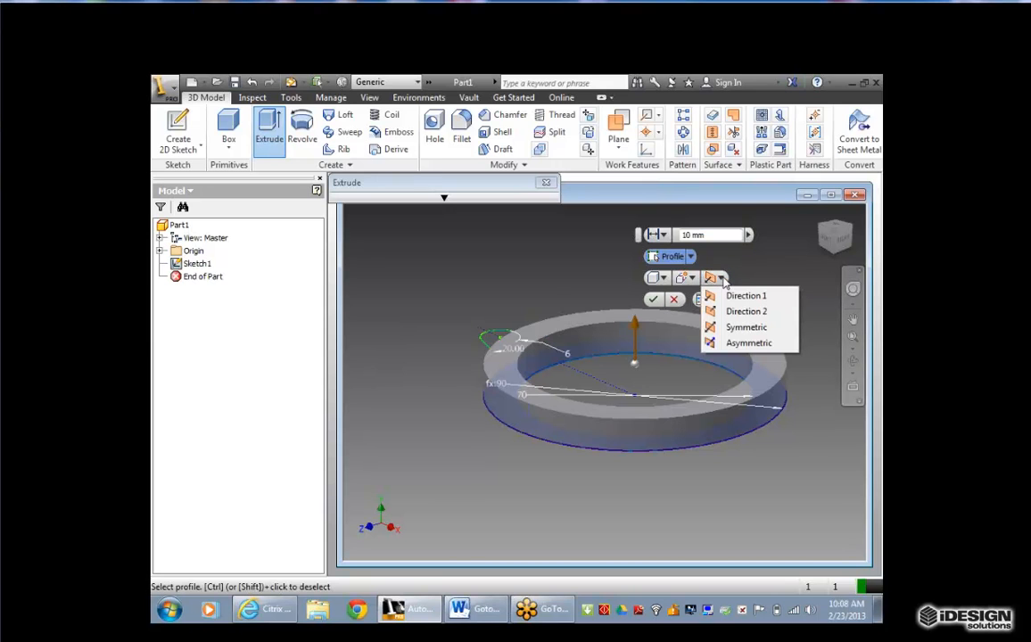
click(738, 328)
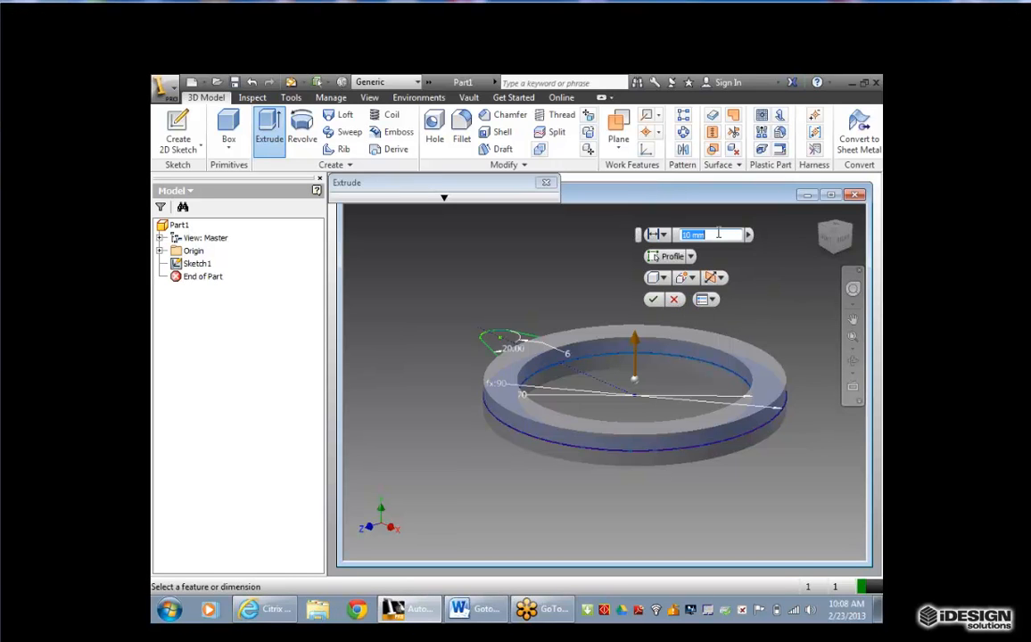
text(40)
key(Return)
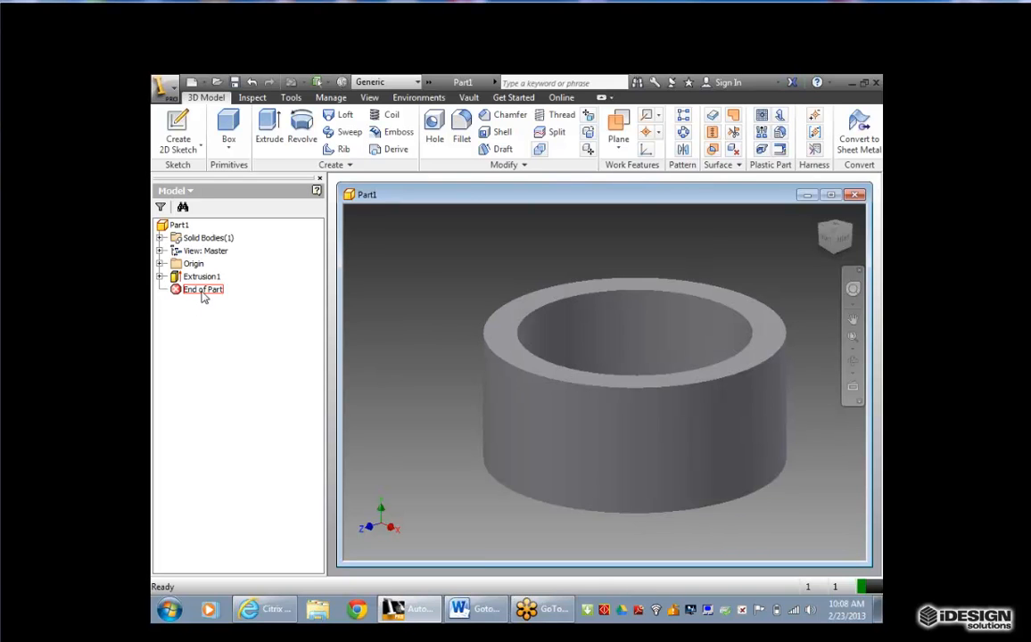
Share Sketch1 from the ring extrusion so its arm profile is available for another feature.
click(160, 277)
click(215, 292)
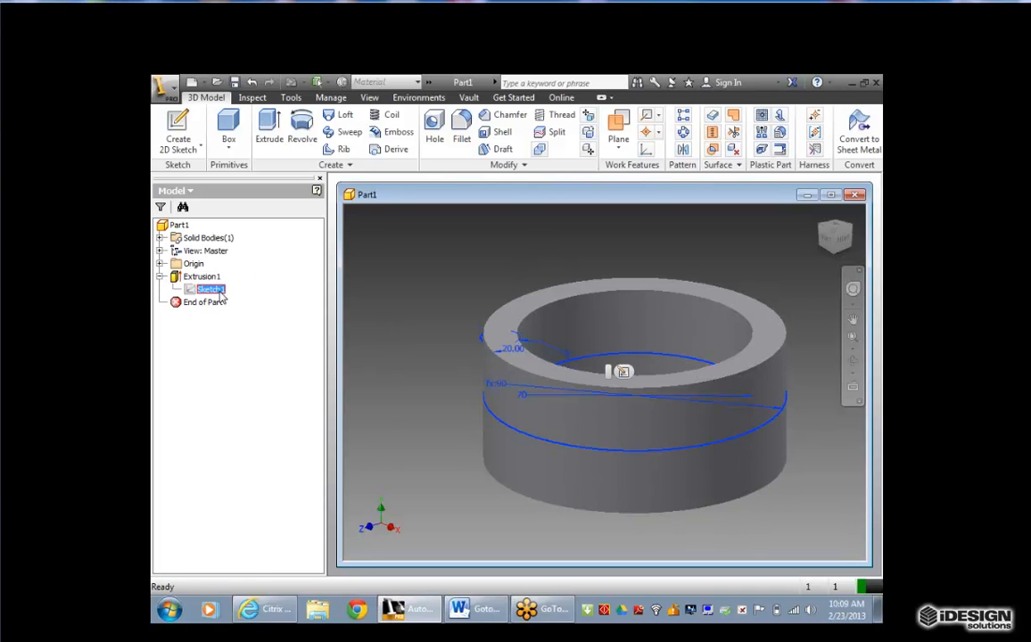
click(217, 290)
key(Escape)
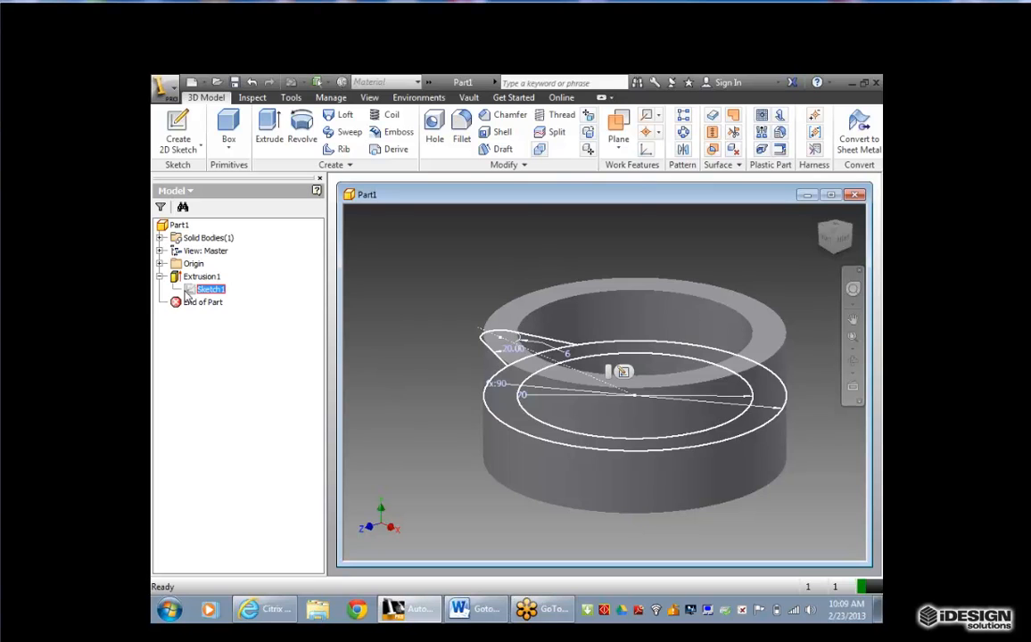
click(258, 384)
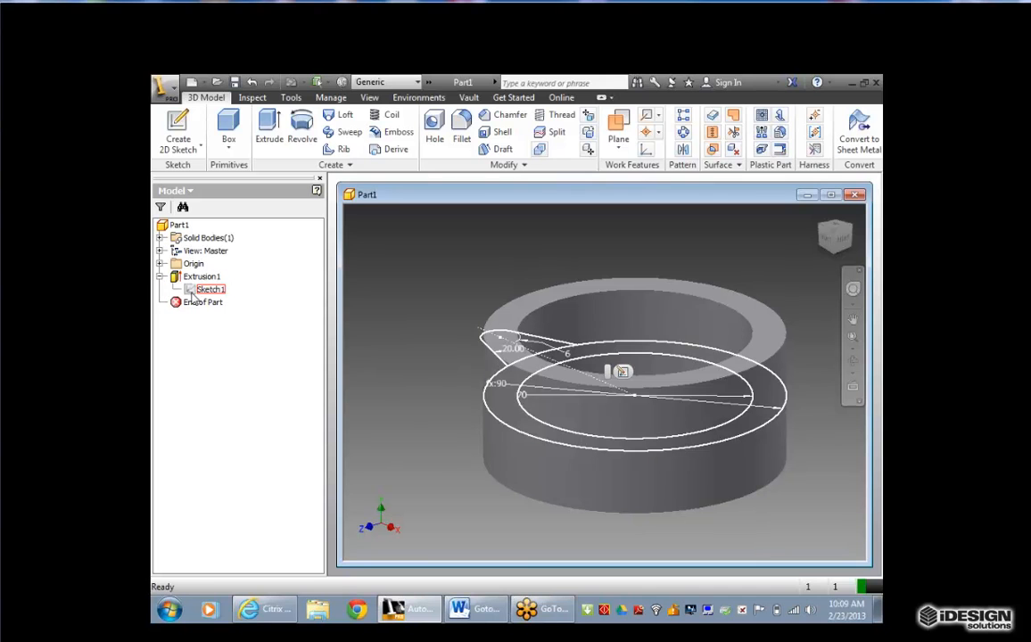
click(192, 295)
right_click(192, 297)
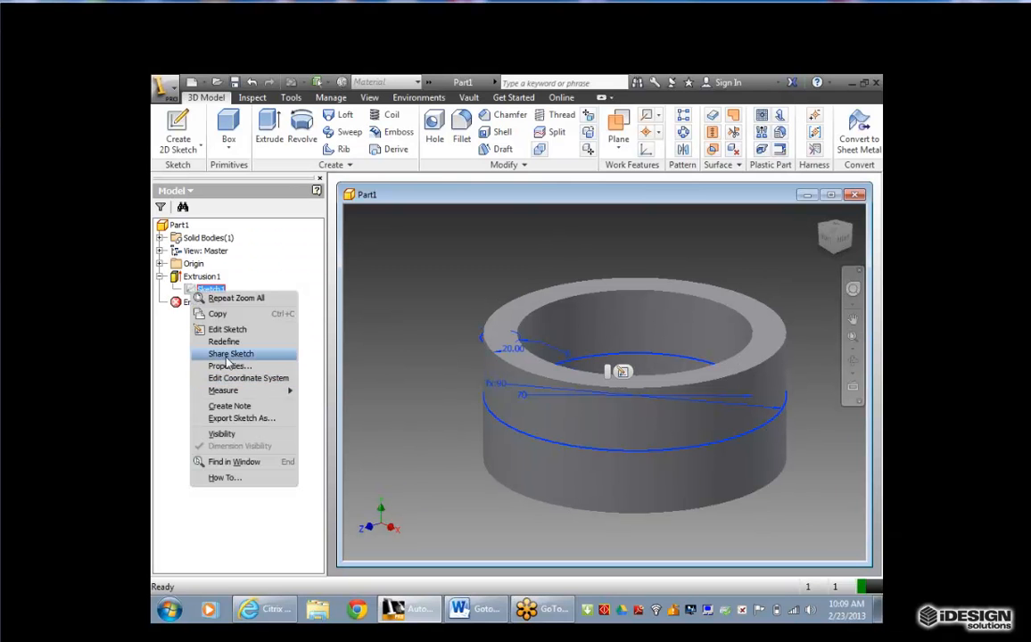
click(226, 355)
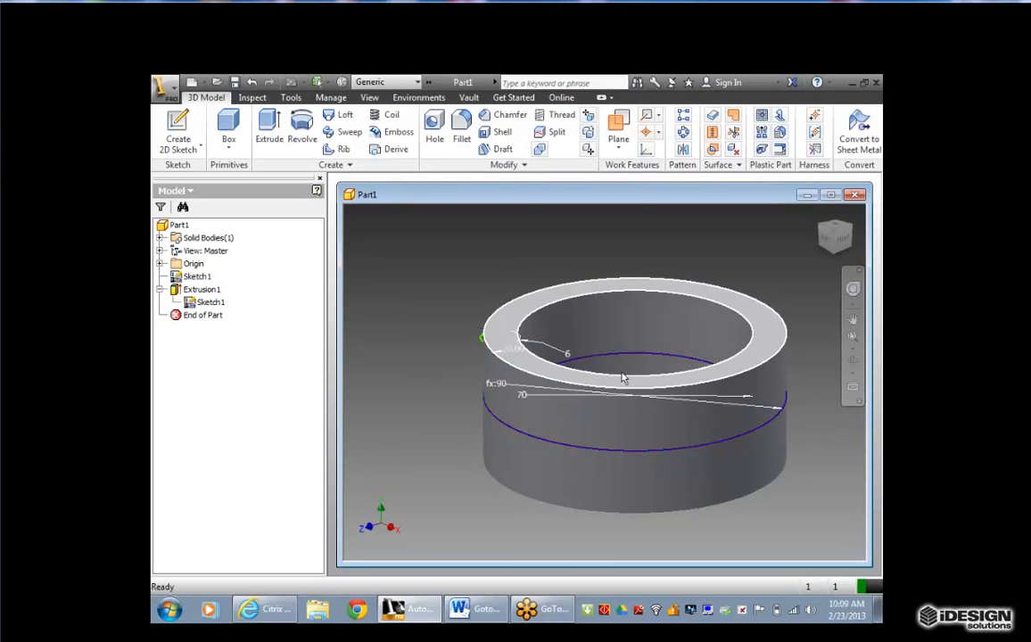
Extrude the arm profile of the shared sketch symmetrically by 12 mm, joined to the ring.
drag(834, 234, 835, 245)
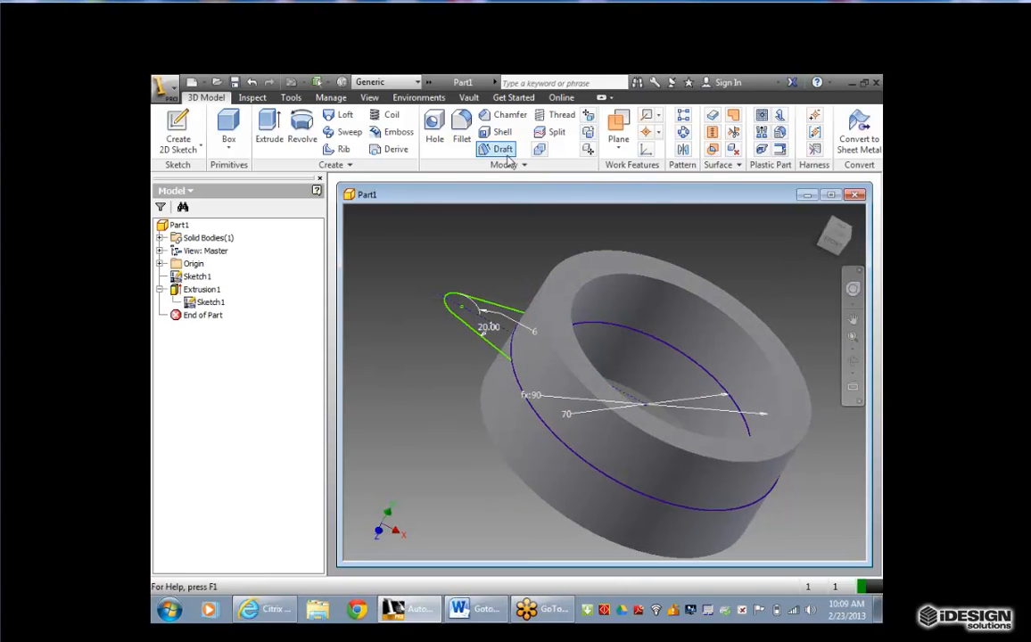
click(268, 129)
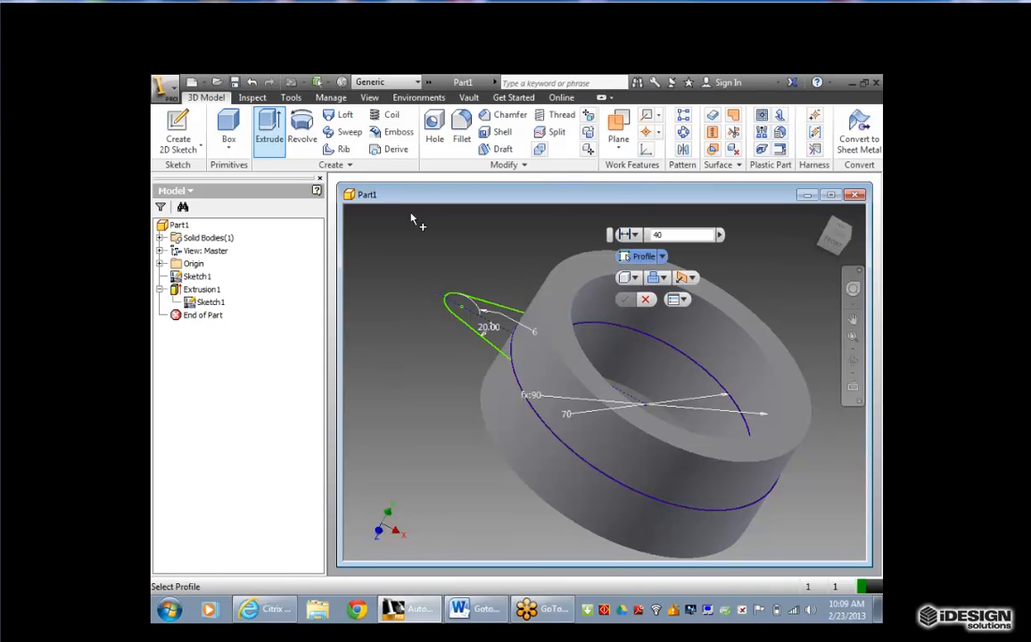
click(472, 305)
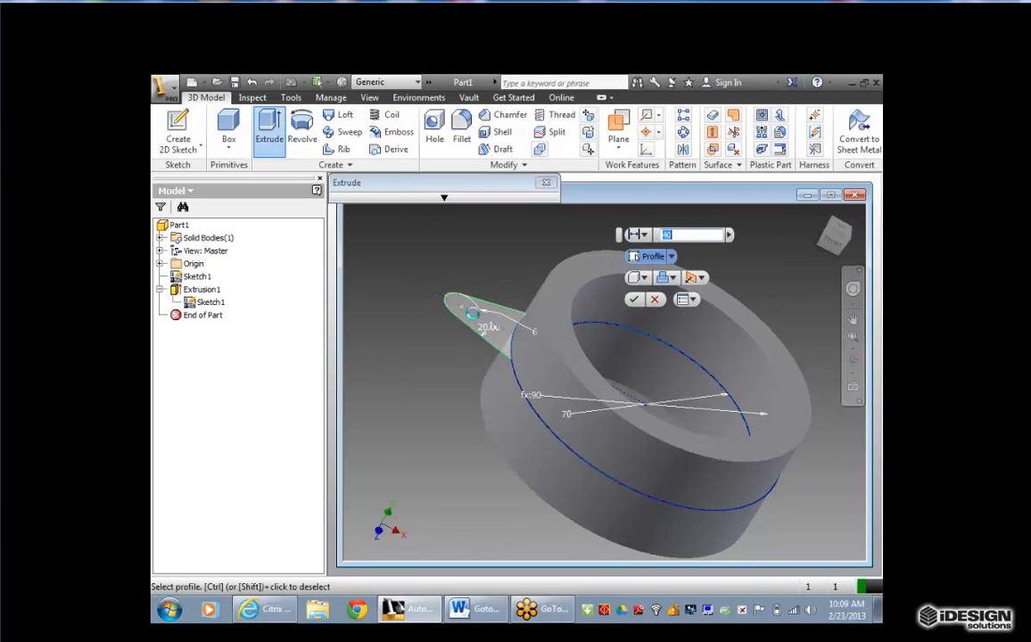
click(701, 277)
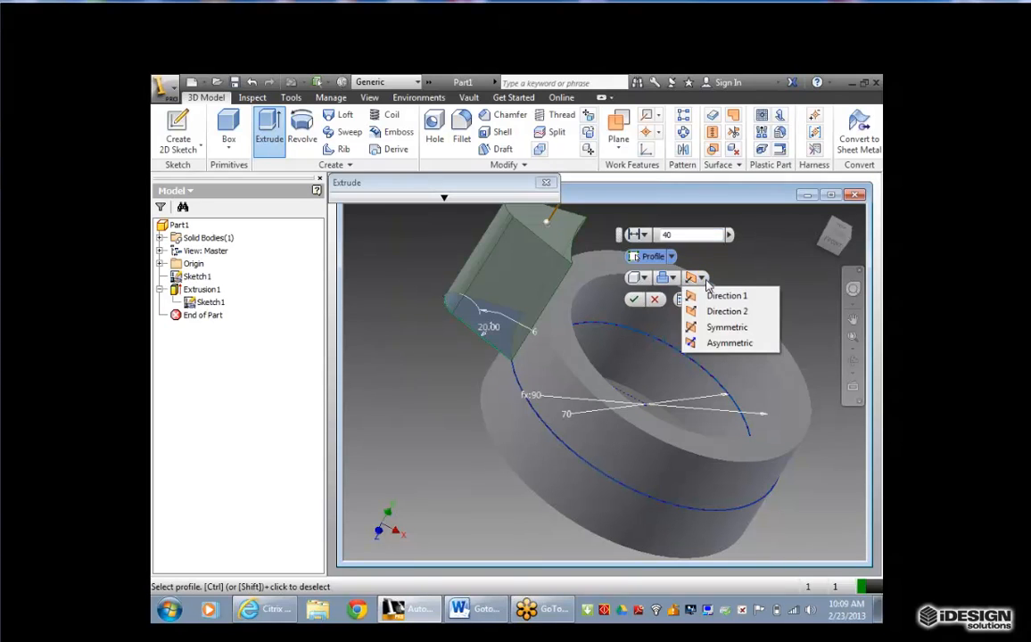
click(723, 328)
text(12)
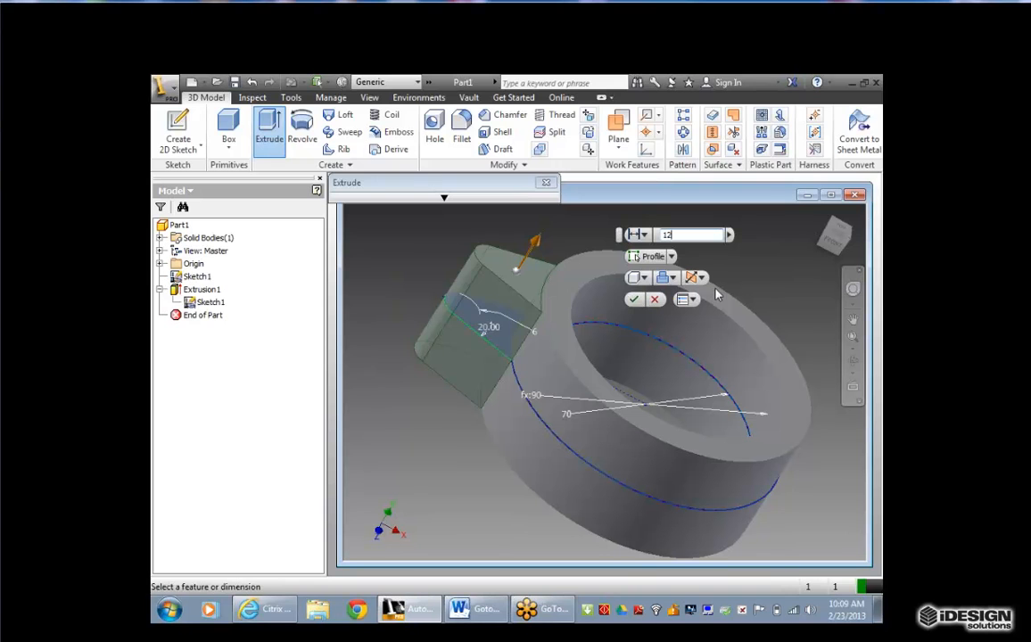
click(632, 301)
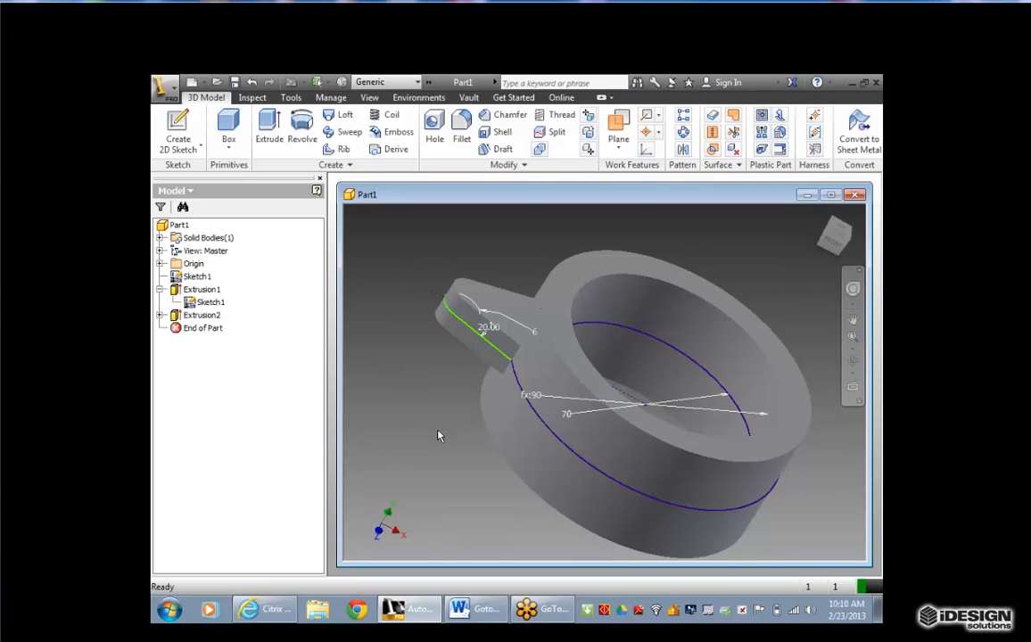
Turn off the visibility of the shared Sketch1.
click(200, 304)
right_click(198, 312)
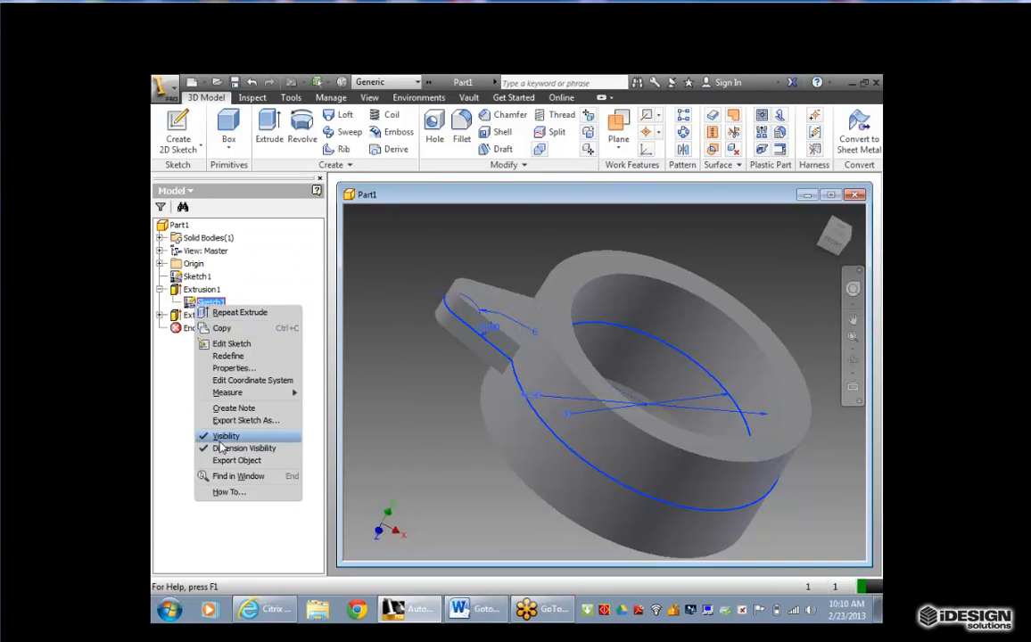
click(220, 437)
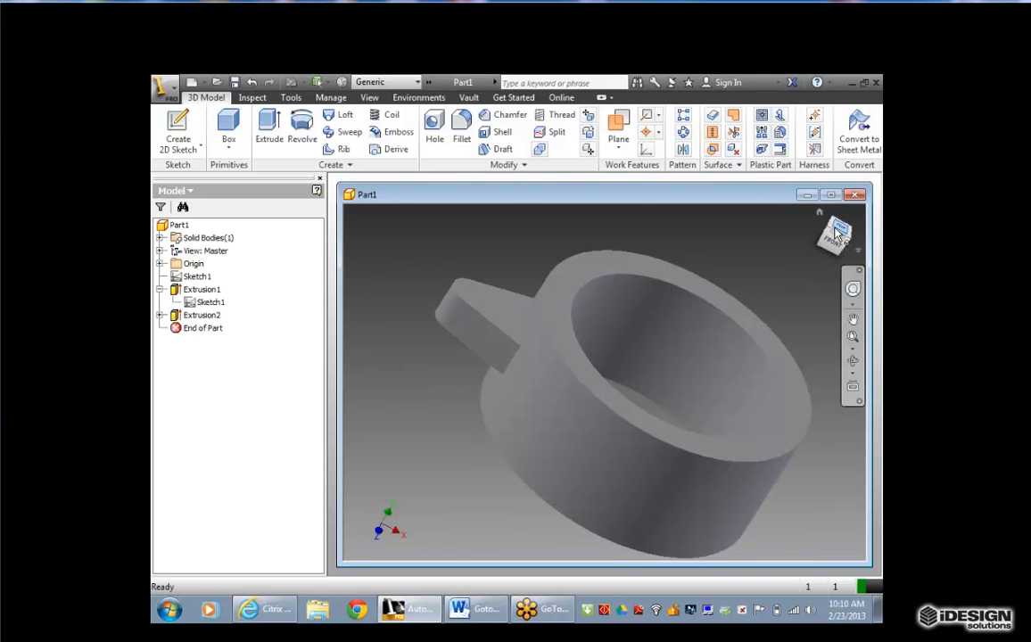
mouse_move(829, 234)
mouse_down()
mouse_move(833, 262)
mouse_move(862, 250)
mouse_move(817, 243)
mouse_move(839, 235)
mouse_up()
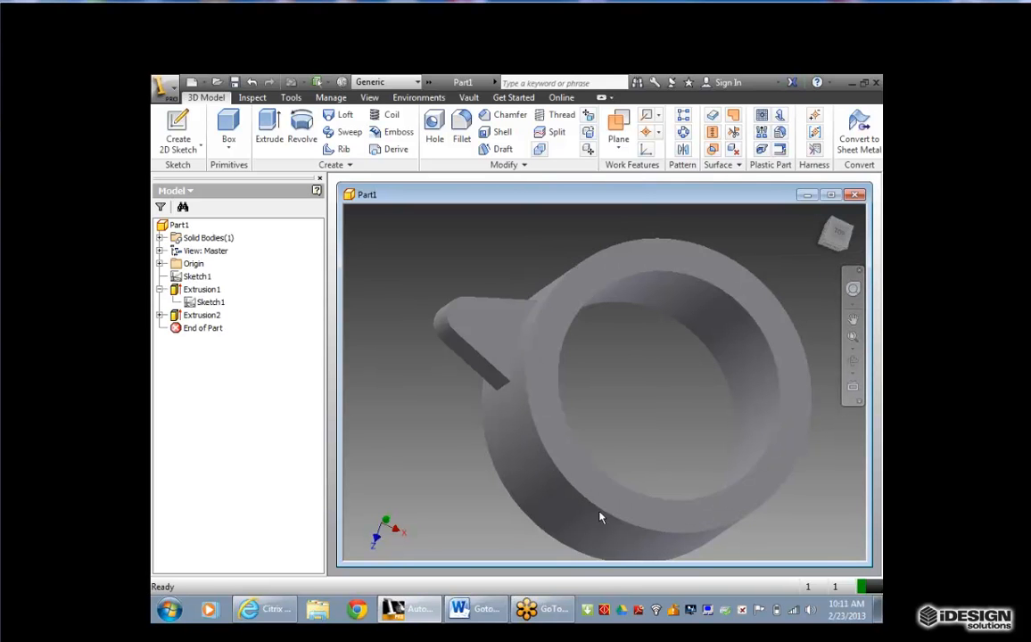
mouse_move(522, 617)
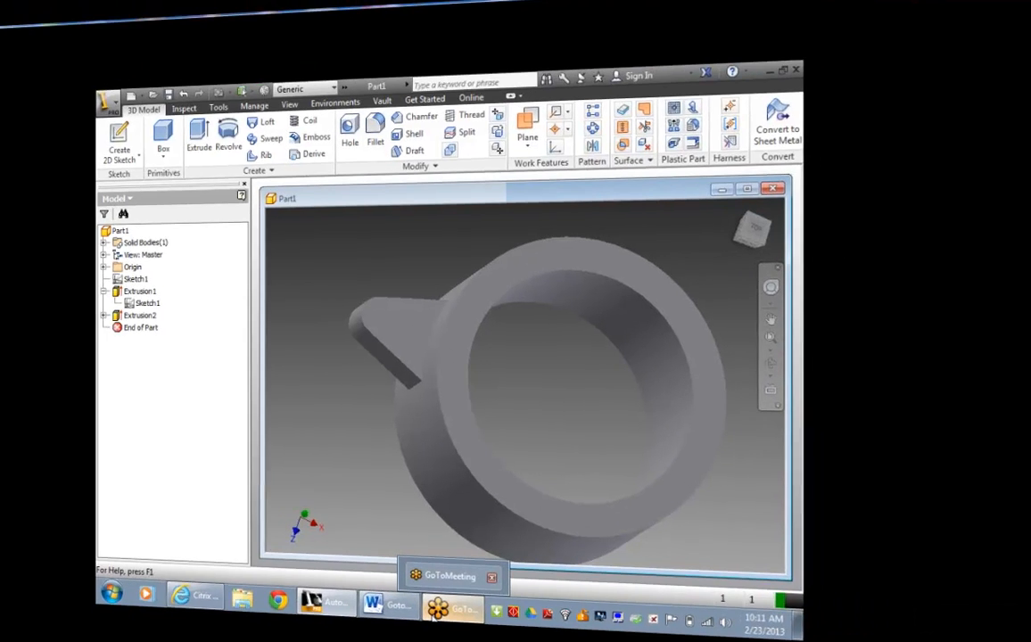